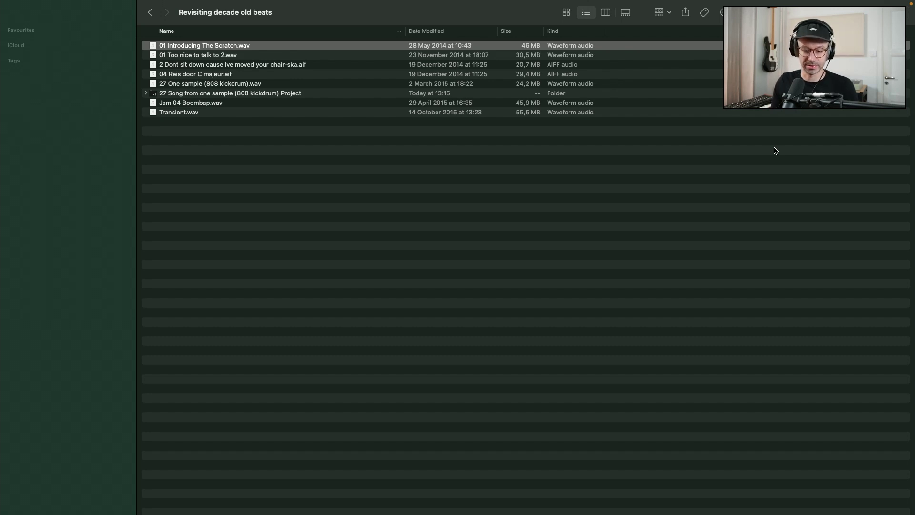
Listen to a preview of 01 Introducing The Scratch.wav and close it.
{"action": "key", "text": "space"}
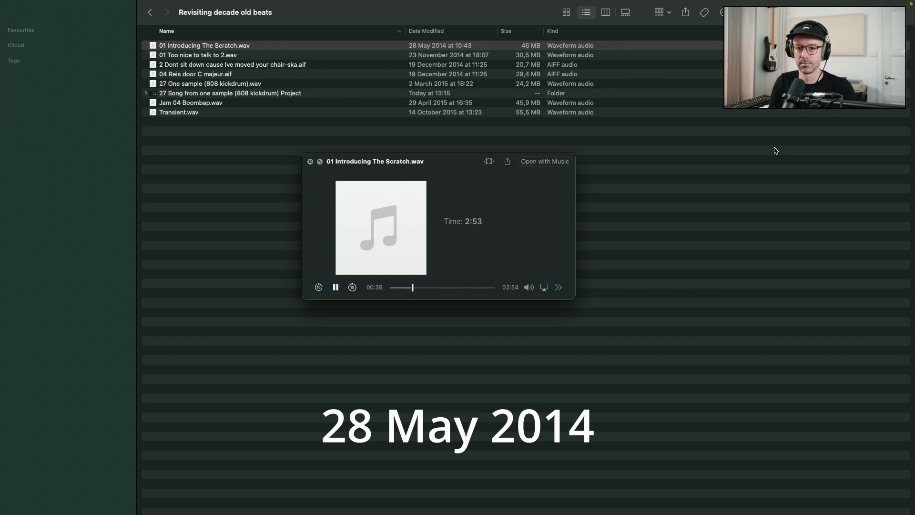
{"action": "key", "text": "space"}
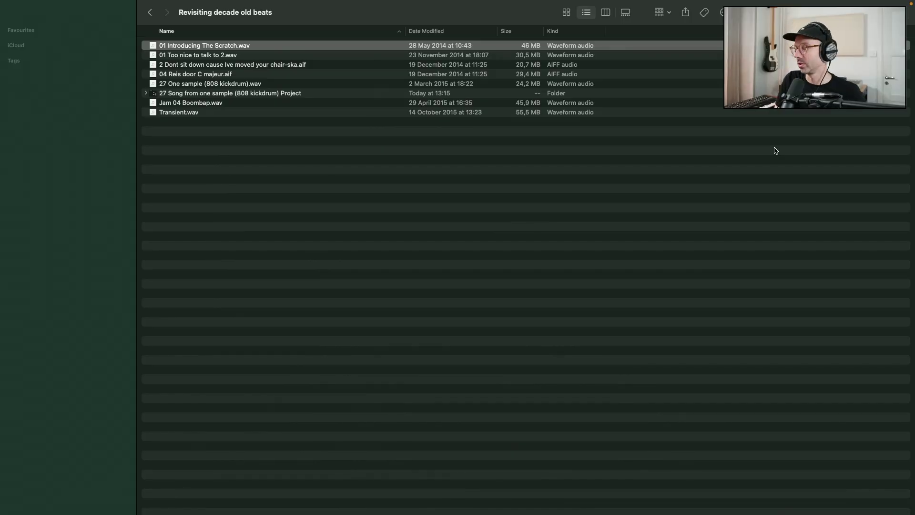
Listen to a preview of 01 Too nice to talk to 2.wav and close it.
{"action": "key", "text": "Down"}
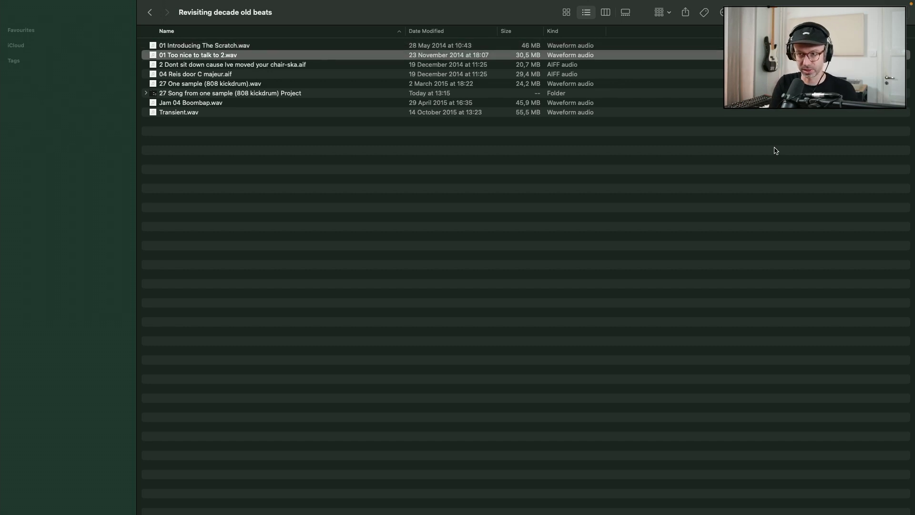
{"action": "key", "text": "space"}
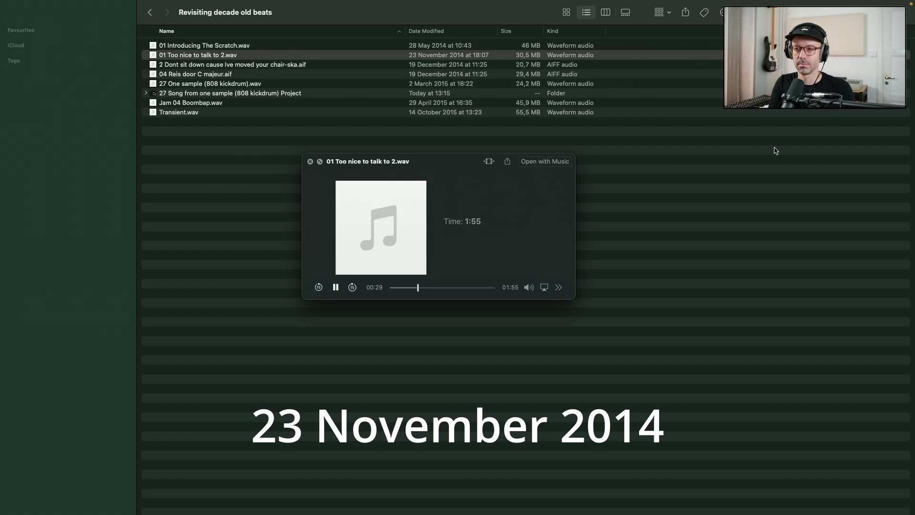
{"action": "key", "text": "space"}
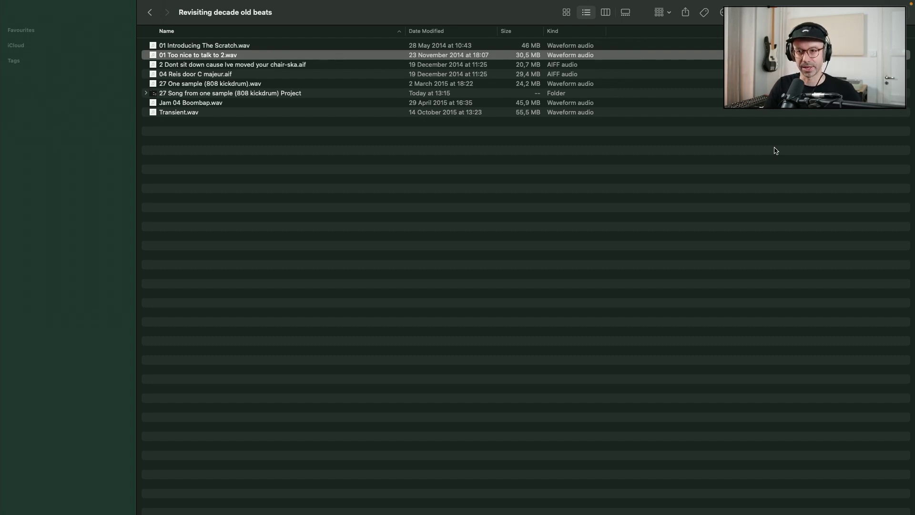
Preview 2 Dont sit down cause Ive moved your chair-ska.aif and 04 Reis door C majeur.aif one after the other.
{"action": "key", "text": "Down"}
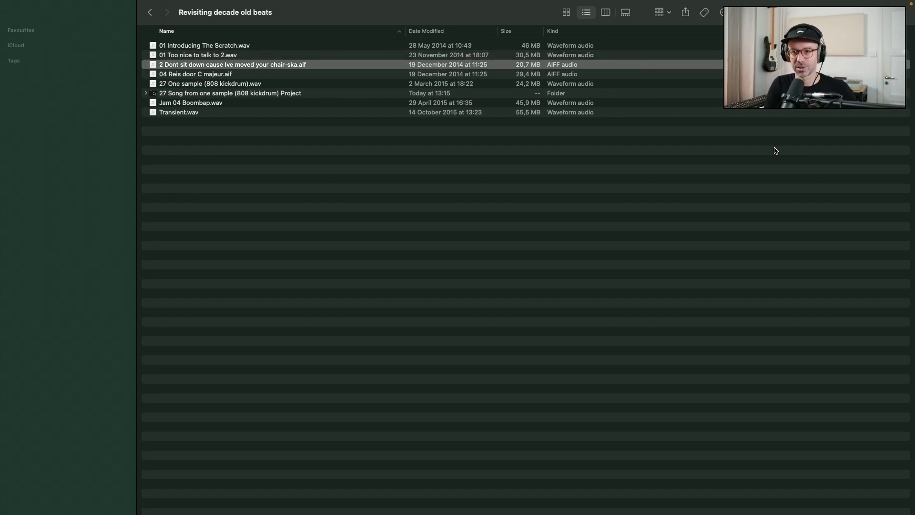
{"action": "key", "text": "space"}
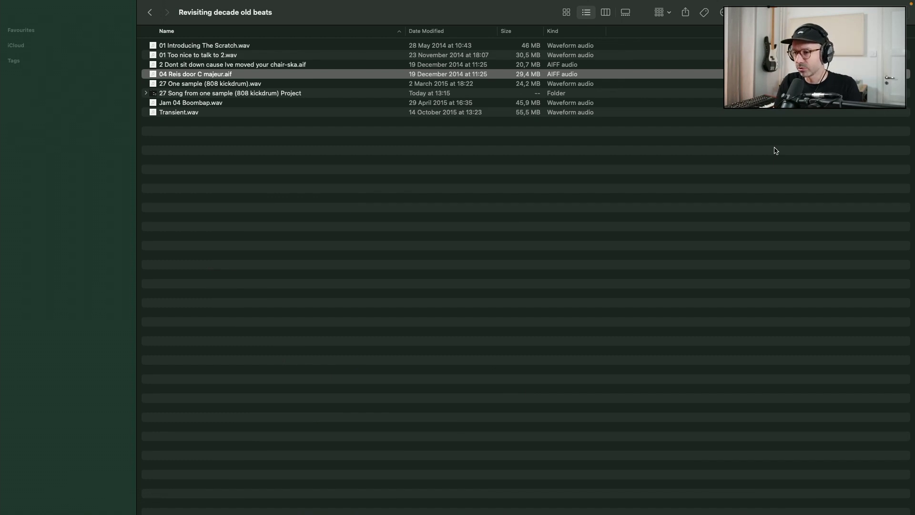
{"action": "key", "text": "space"}
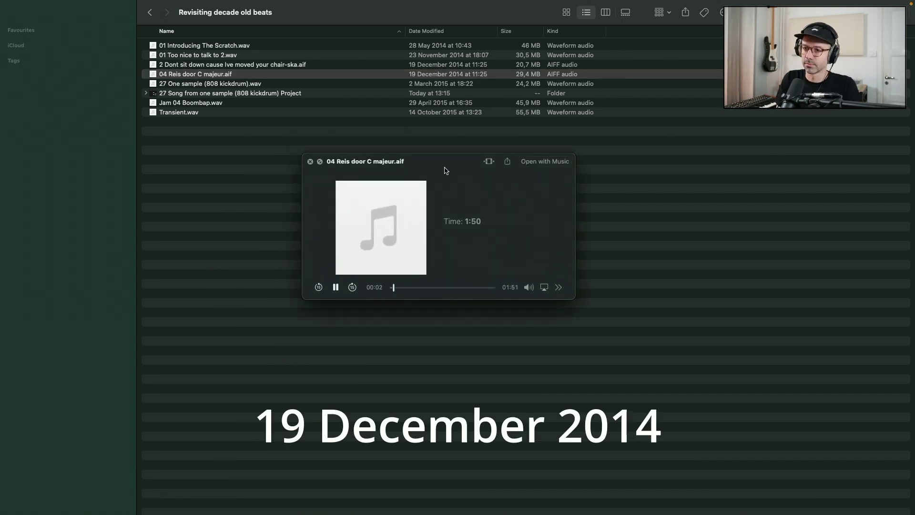
{"action": "left_click_drag", "start_coordinate": [444, 167], "coordinate": [440, 157]}
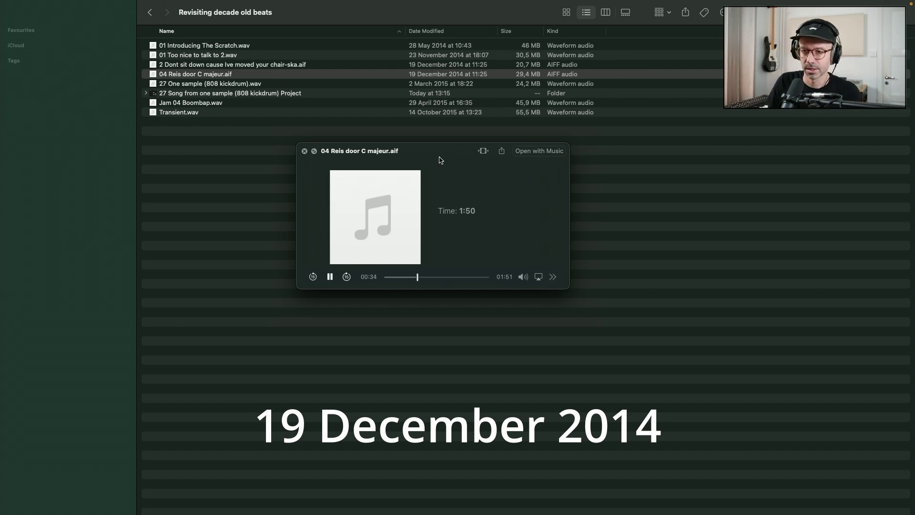
{"action": "key", "text": "space"}
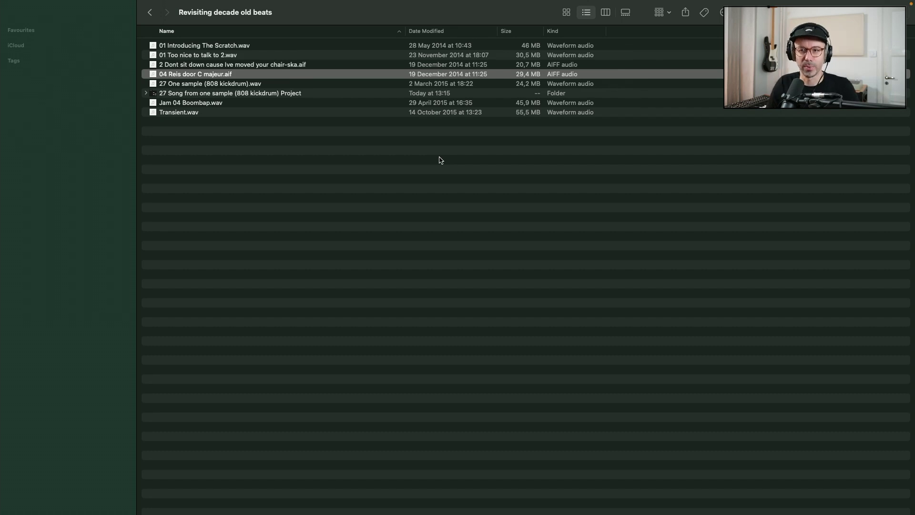
Listen to a preview of 27 One sample (808 kickdrum).wav, and select the 27 Song from one sample (808 kickdrum) Project folder.
{"action": "key", "text": "Down"}
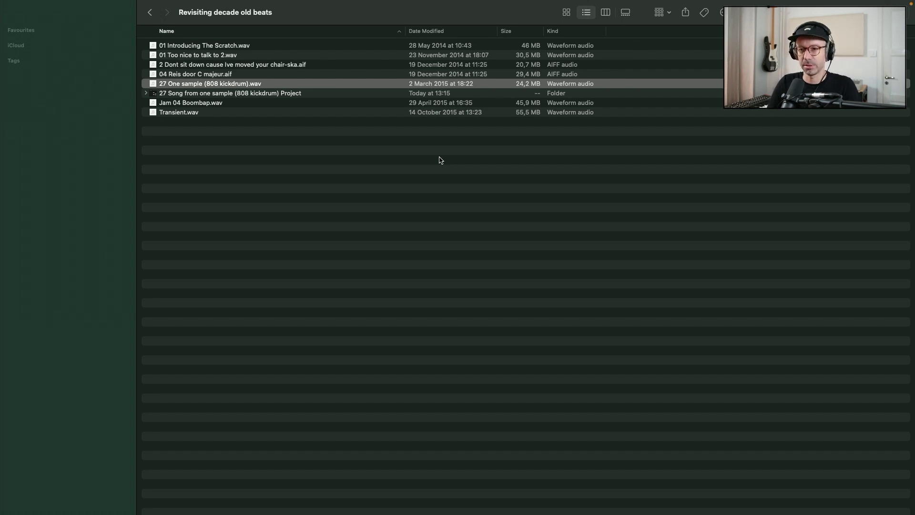
{"action": "key", "text": "space"}
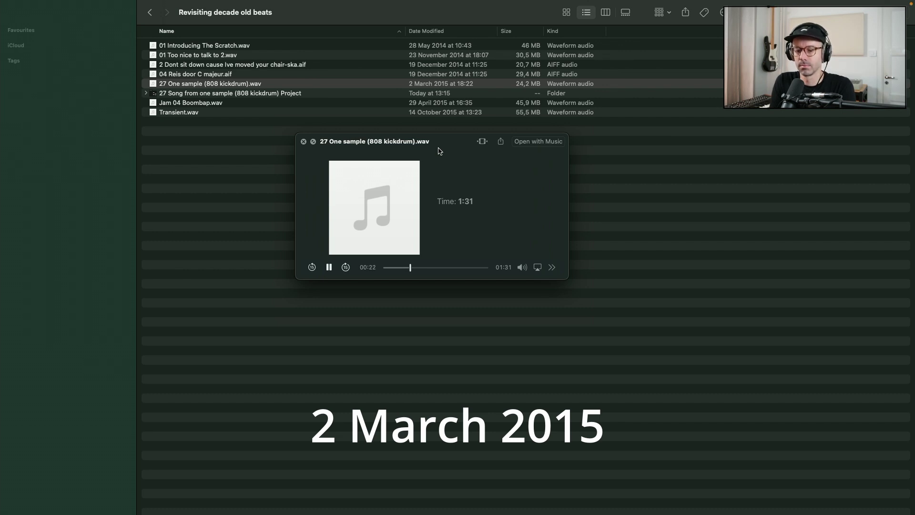
{"action": "key", "text": "space"}
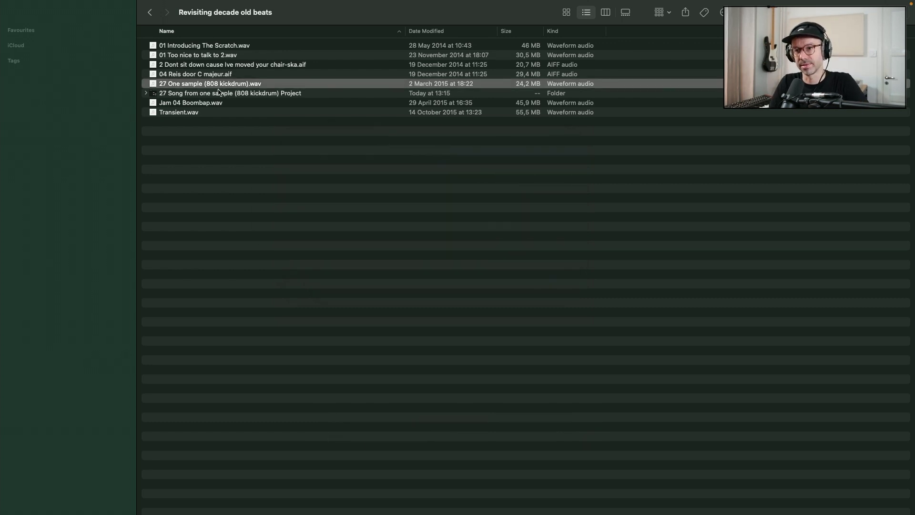
{"action": "left_click", "coordinate": [239, 96]}
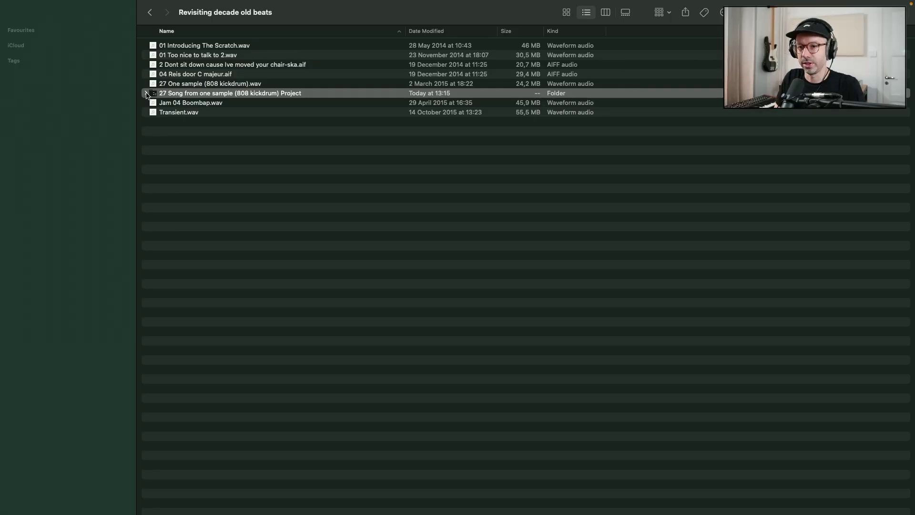
Listen to a preview of Jam 04 Boombap.wav, adjusting its playback volume, and close it.
{"action": "key", "text": "Down"}
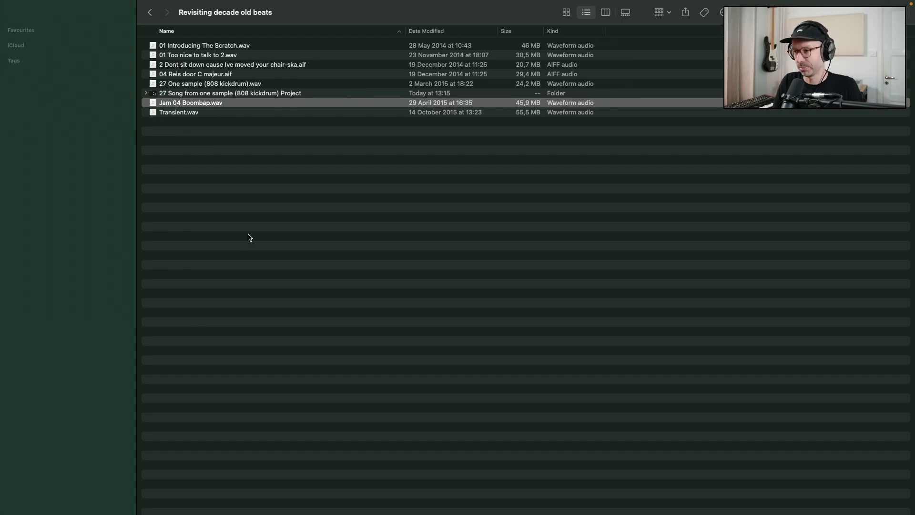
{"action": "key", "text": "space"}
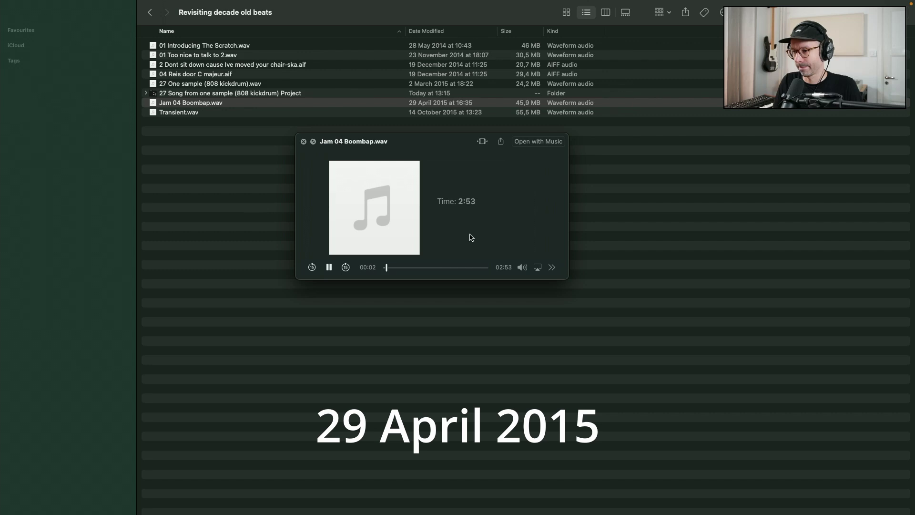
{"action": "mouse_move", "coordinate": [523, 265]}
{"action": "left_click", "coordinate": [523, 232]}
{"action": "left_click_drag", "start_coordinate": [523, 233], "coordinate": [523, 230]}
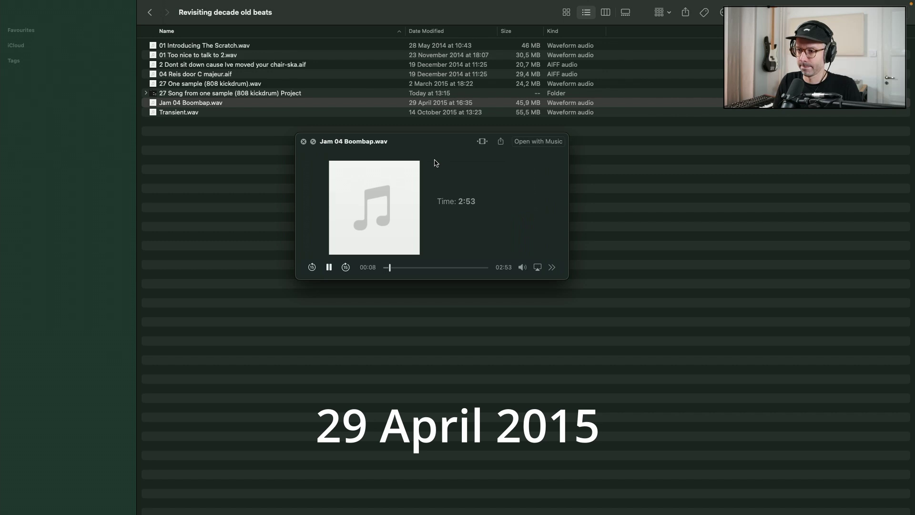
{"action": "mouse_move", "coordinate": [522, 267]}
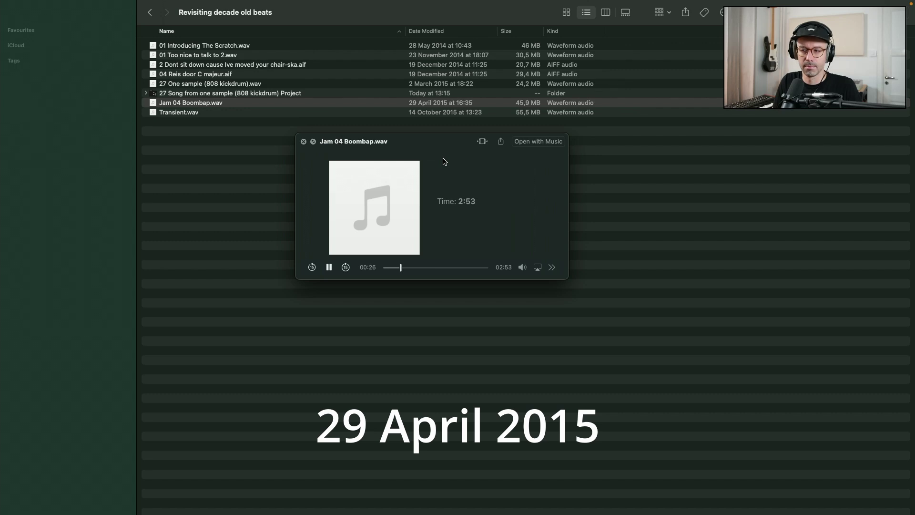
{"action": "key", "text": "space"}
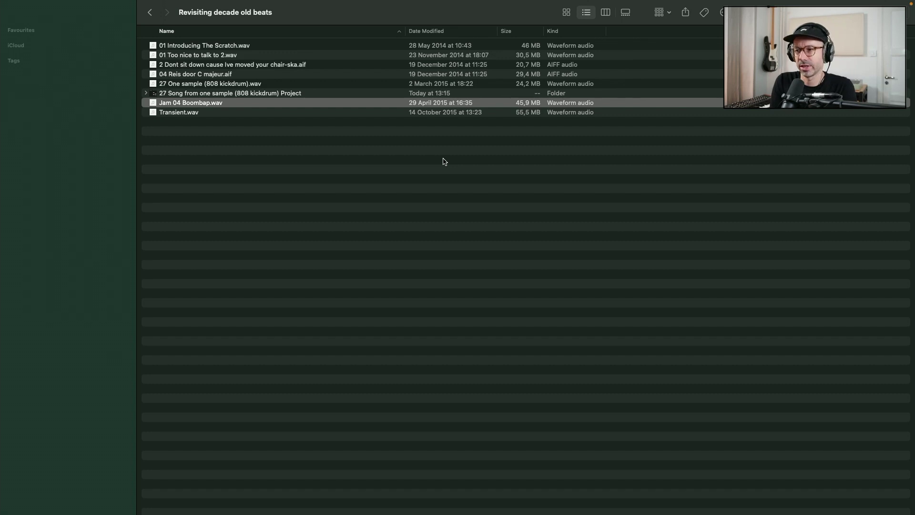
Listen to a preview of Transient.wav, adjusting its playback volume and shifting the preview window slightly, and close it.
{"action": "key", "text": "alt+Up"}
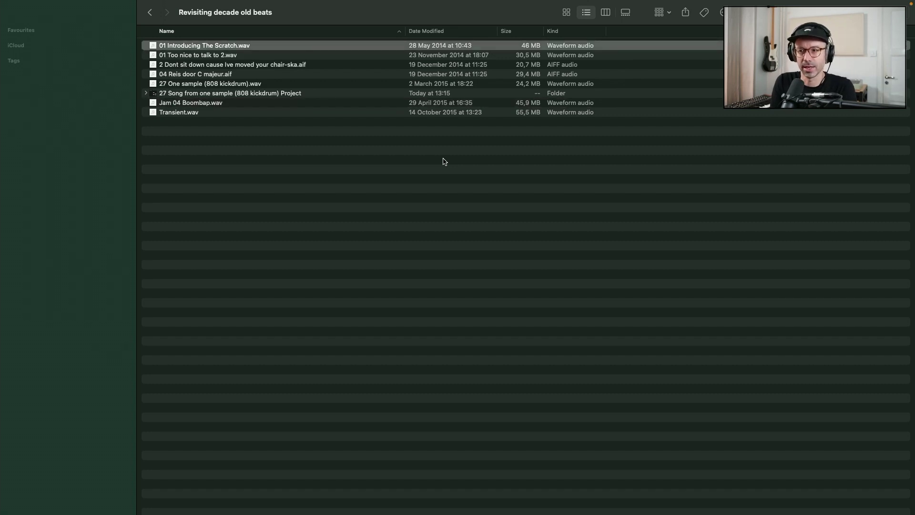
{"action": "left_click", "coordinate": [341, 111]}
{"action": "left_click", "coordinate": [332, 102]}
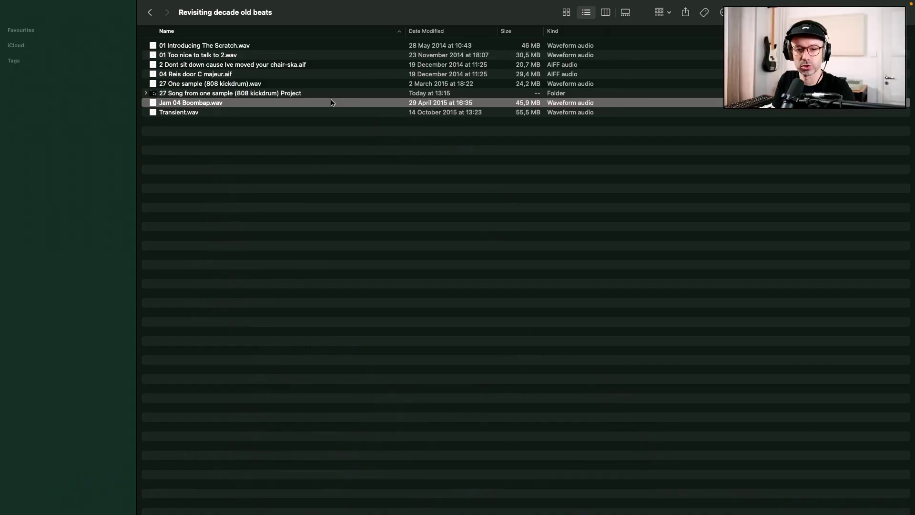
{"action": "key", "text": "Down"}
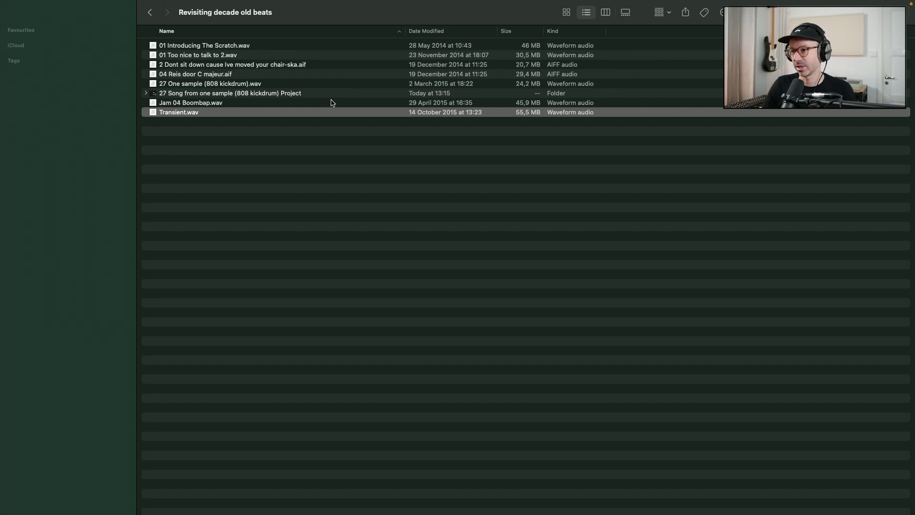
{"action": "key", "text": "space"}
{"action": "mouse_move", "coordinate": [522, 267]}
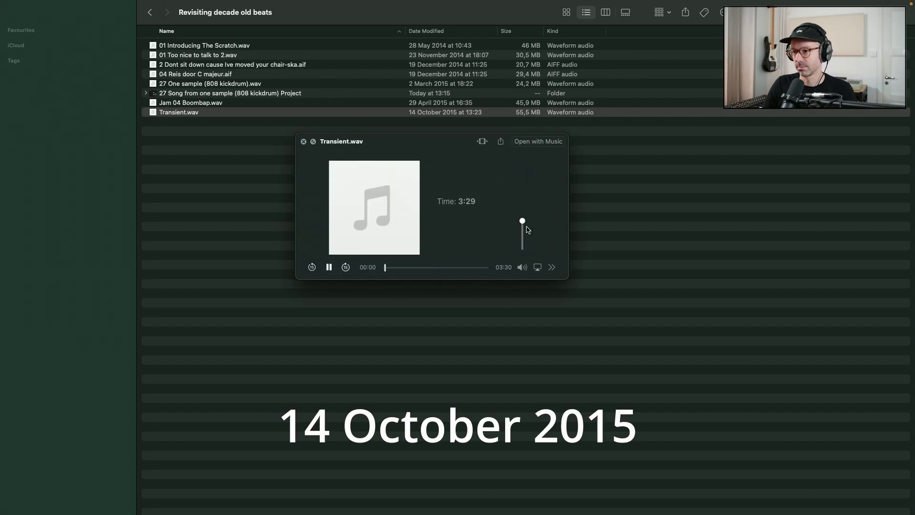
{"action": "left_click_drag", "start_coordinate": [522, 225], "coordinate": [522, 226]}
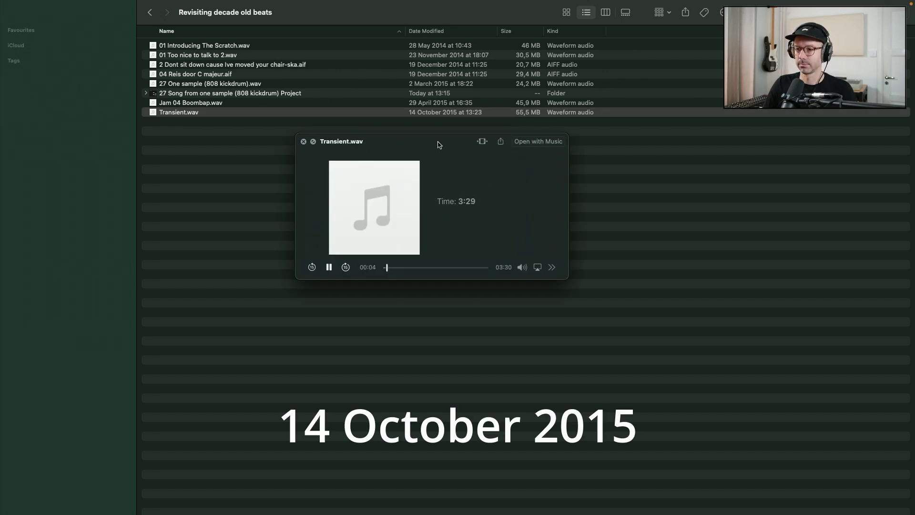
{"action": "left_click_drag", "start_coordinate": [437, 143], "coordinate": [431, 140]}
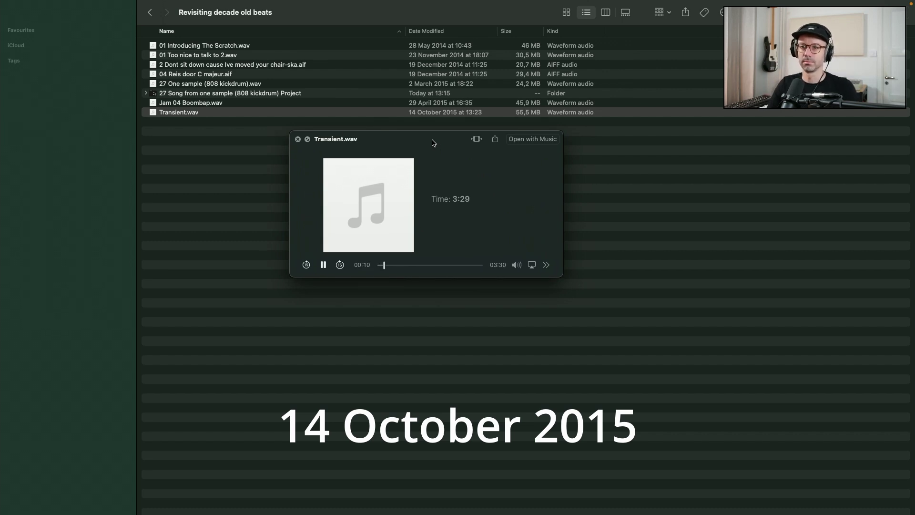
{"action": "left_click_drag", "start_coordinate": [433, 143], "coordinate": [437, 147]}
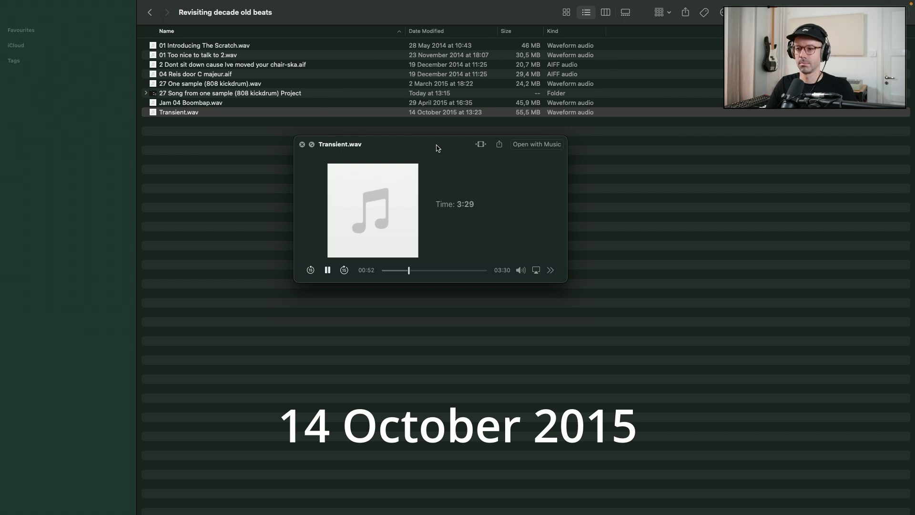
{"action": "key", "text": "space"}
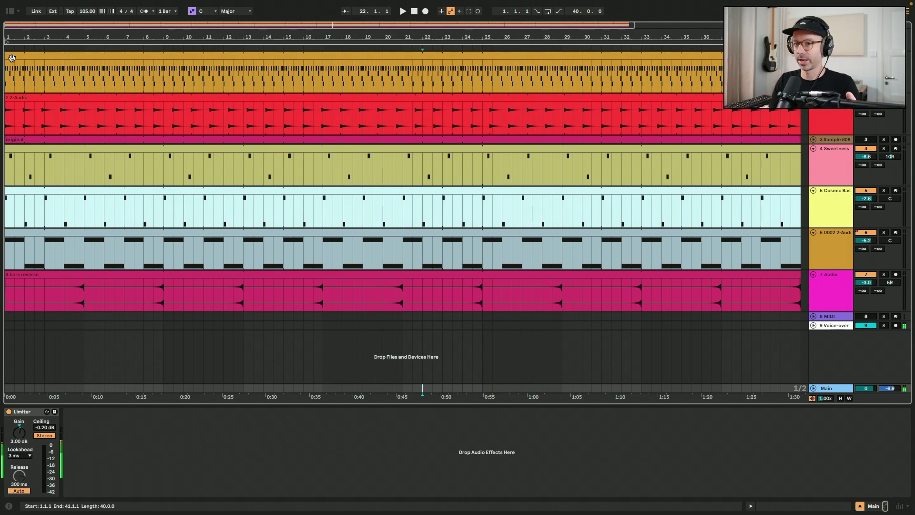
In the Ableton Live project, examine the device chains of the drum rack, 2-Audio, Sample 808 kickdrum, Sweetness and Cosmic Bass tracks.
{"action": "left_click", "coordinate": [85, 63]}
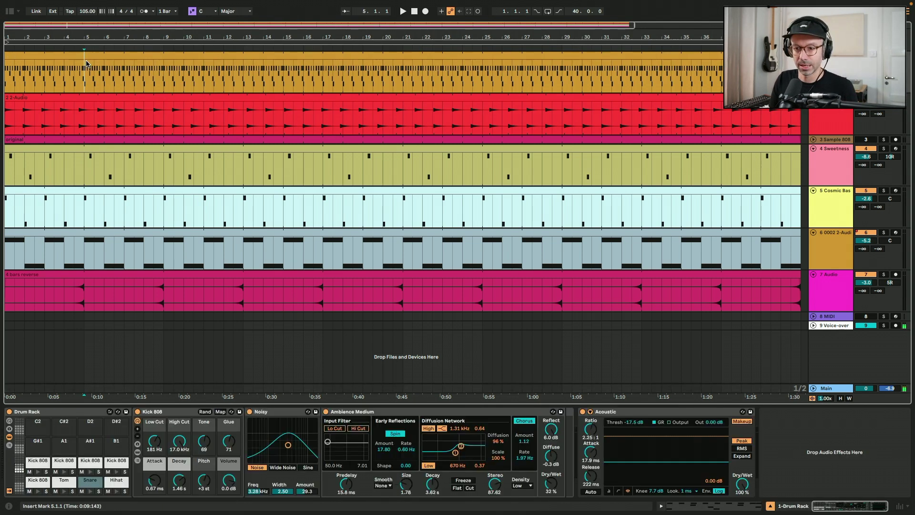
{"action": "left_click", "coordinate": [69, 114]}
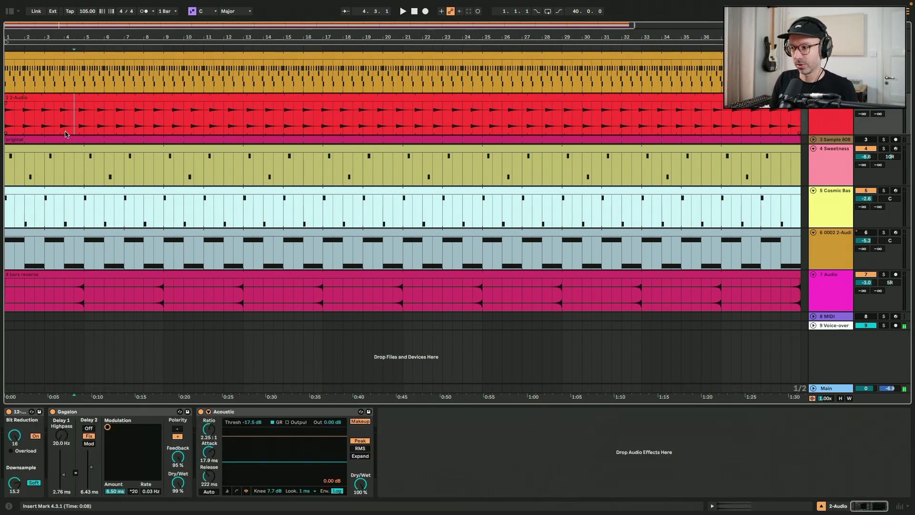
{"action": "left_click", "coordinate": [64, 145]}
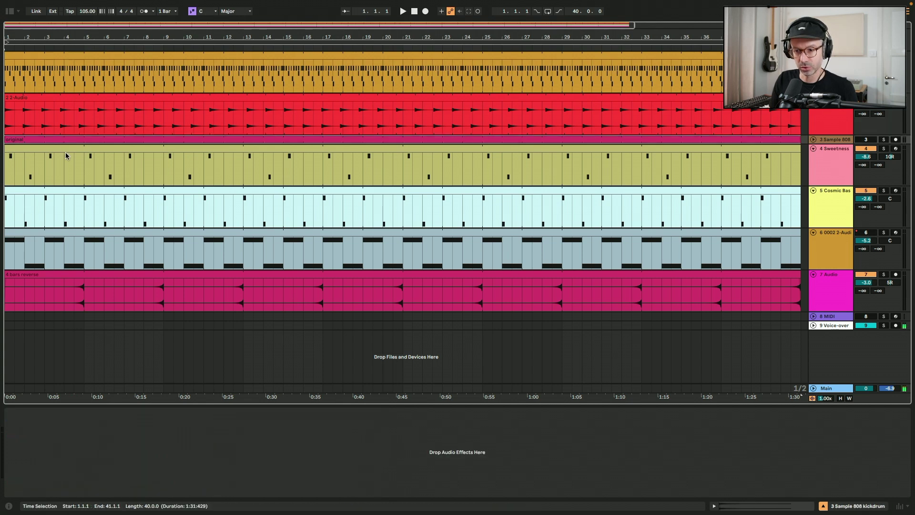
{"action": "left_click", "coordinate": [65, 153]}
{"action": "left_click", "coordinate": [69, 198]}
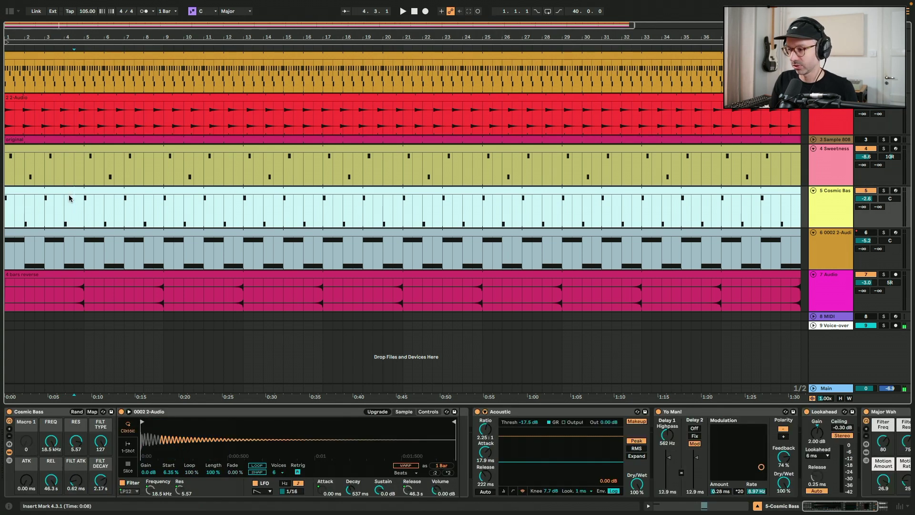
{"action": "left_click", "coordinate": [27, 83]}
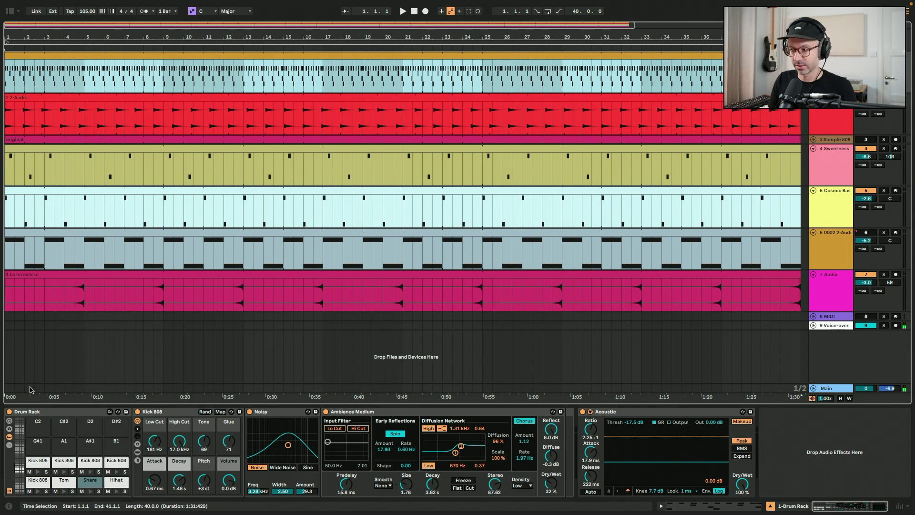
Add the Mix strip rack and a Spectrum to the Main track's device chain after the Limiter.
{"action": "left_click", "coordinate": [30, 389]}
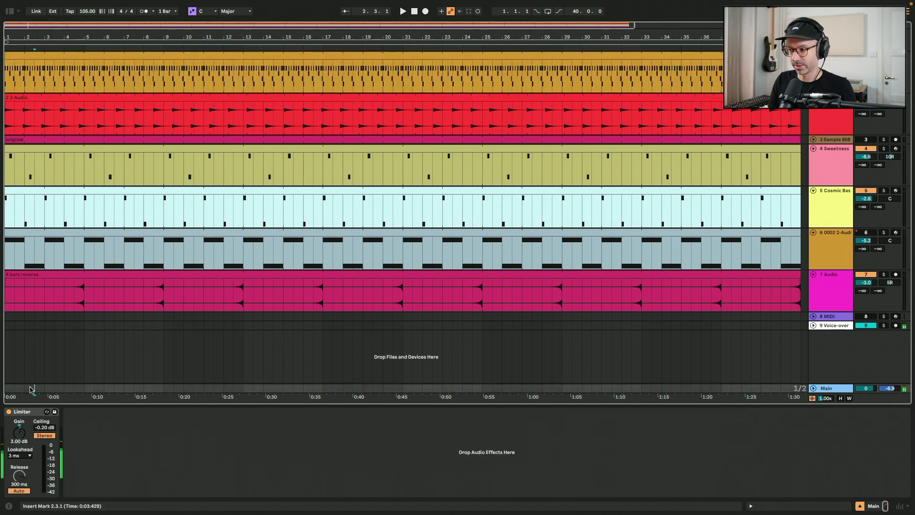
{"action": "left_click", "coordinate": [28, 414]}
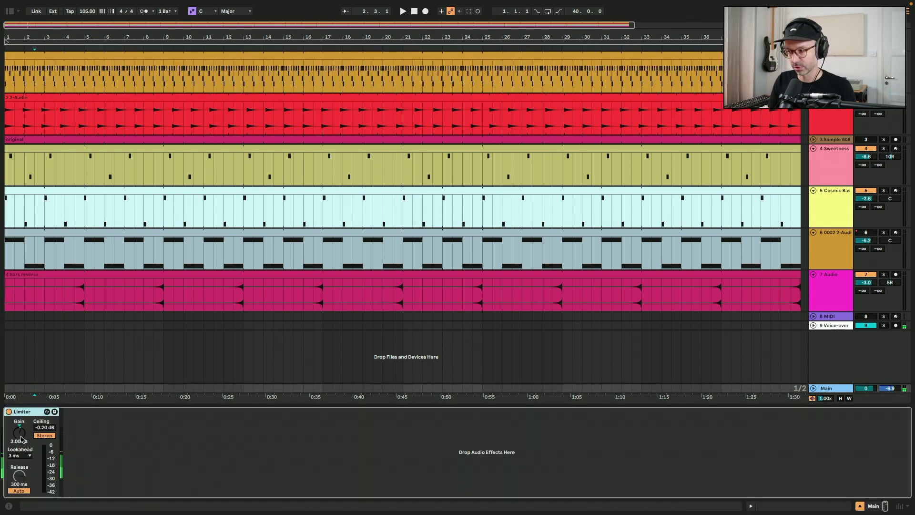
{"action": "left_click", "coordinate": [9, 10]}
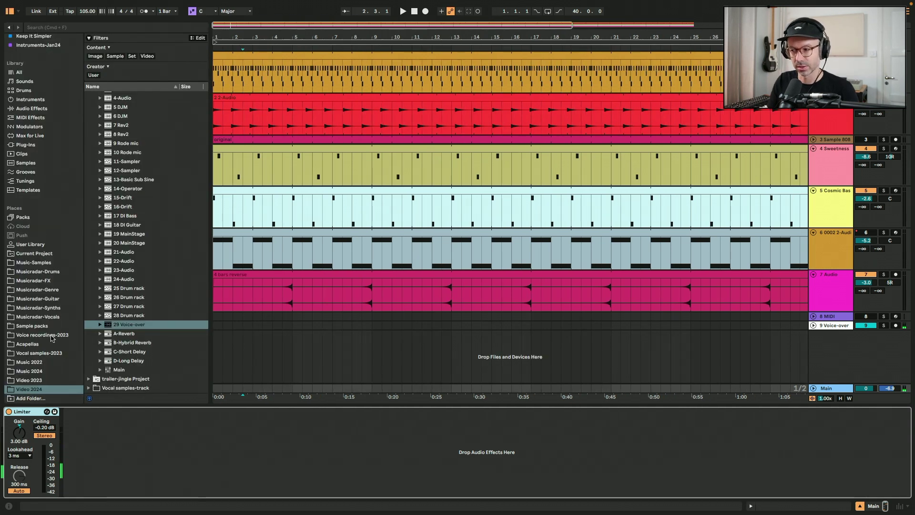
{"action": "key", "text": "super+alt+b"}
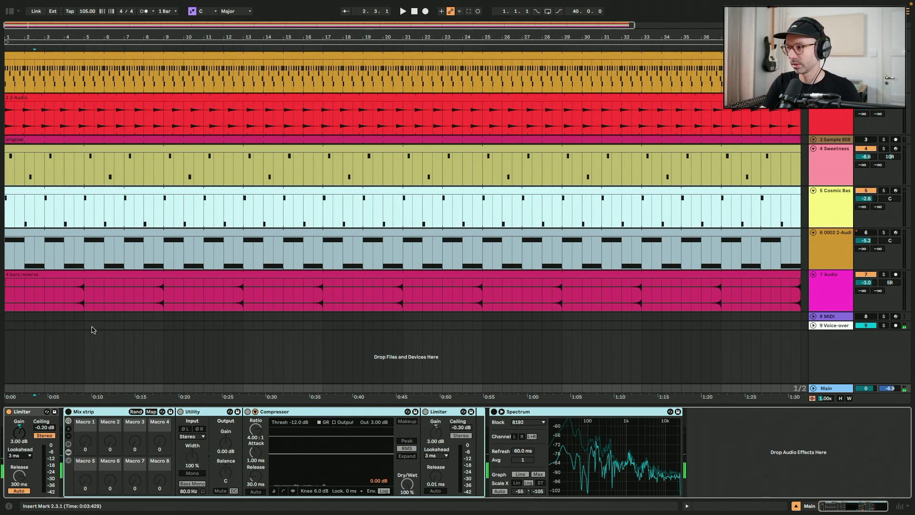
Play the song while replacing the Main track's active Limiter with the Mix strip rack, and fold the Limiter.
{"action": "key", "text": "space"}
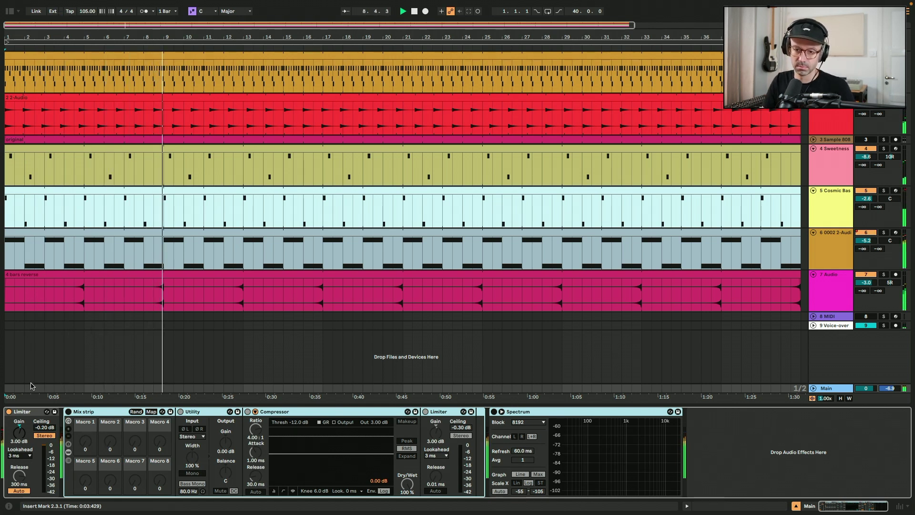
{"action": "left_click", "coordinate": [68, 411]}
{"action": "key", "text": "space"}
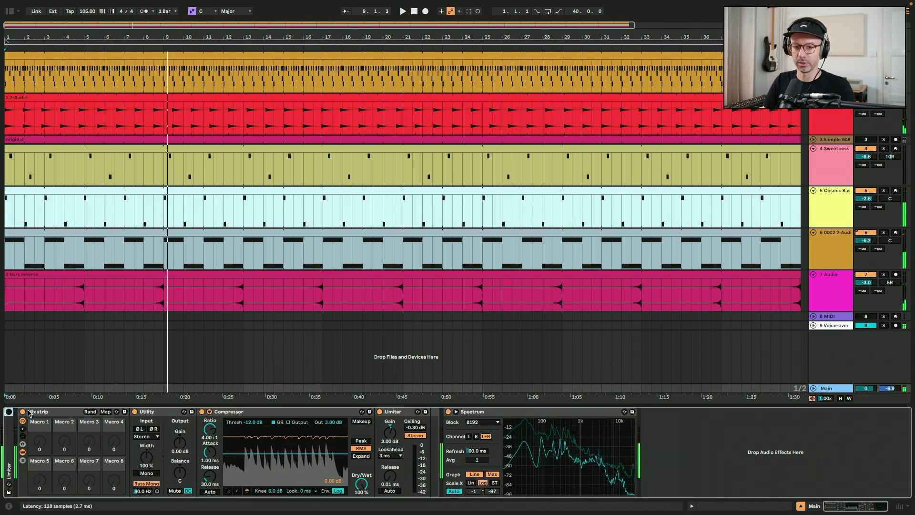
Reset playback to the song's start on the drum rack track, and show the automation lanes of all tracks with the device view hidden.
{"action": "left_click", "coordinate": [829, 72]}
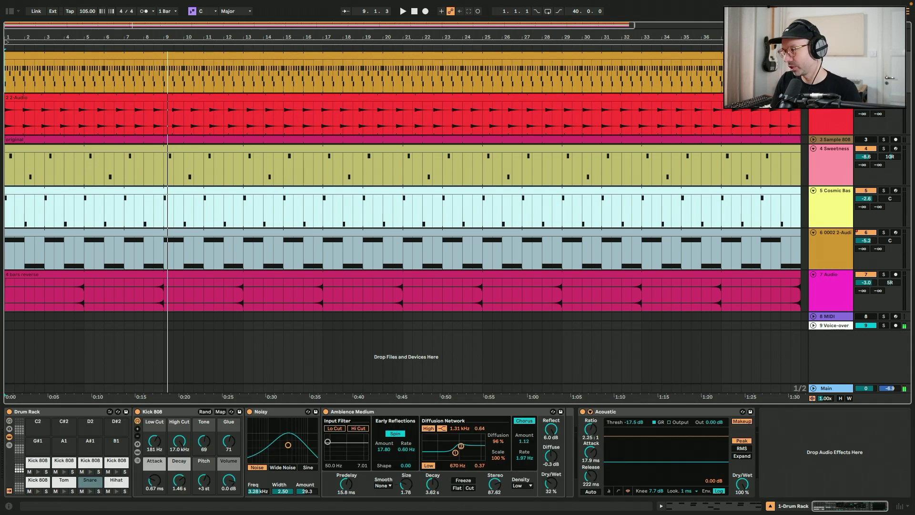
{"action": "key", "text": "space"}
{"action": "key", "text": "space"}
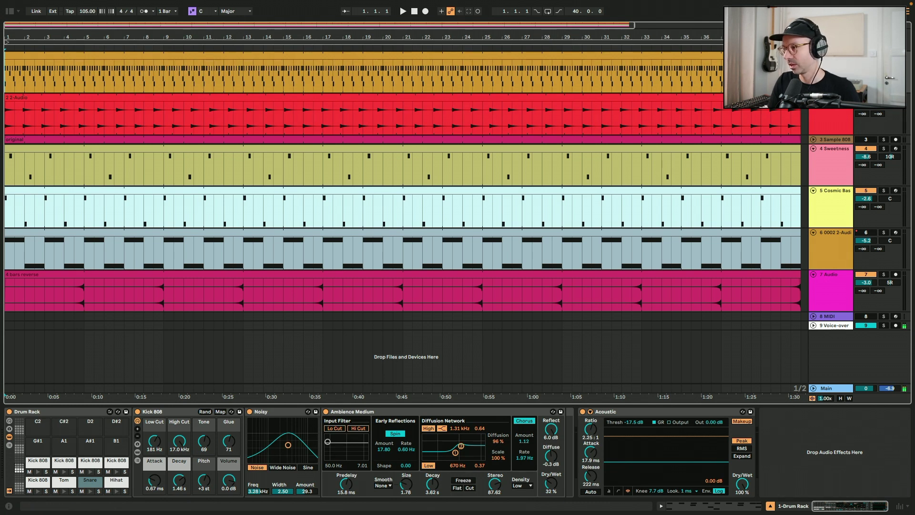
{"action": "right_click", "coordinate": [788, 71]}
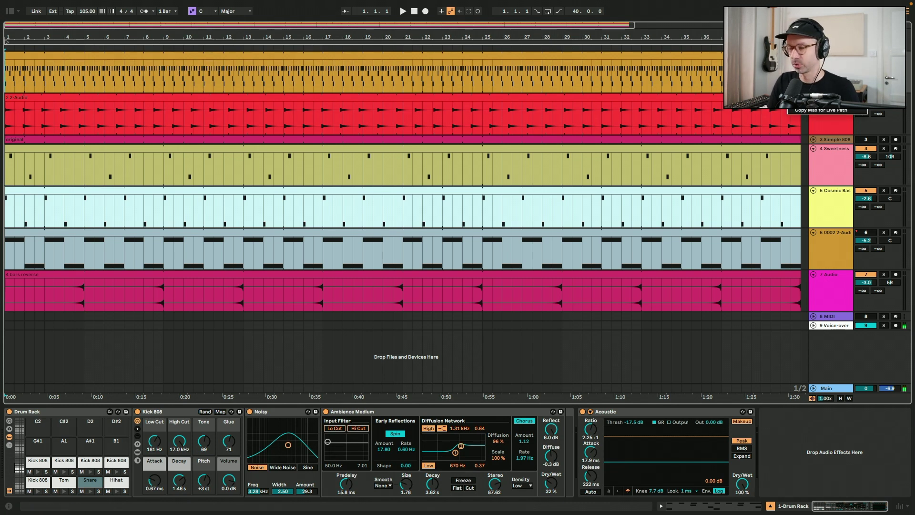
{"action": "key", "text": "a"}
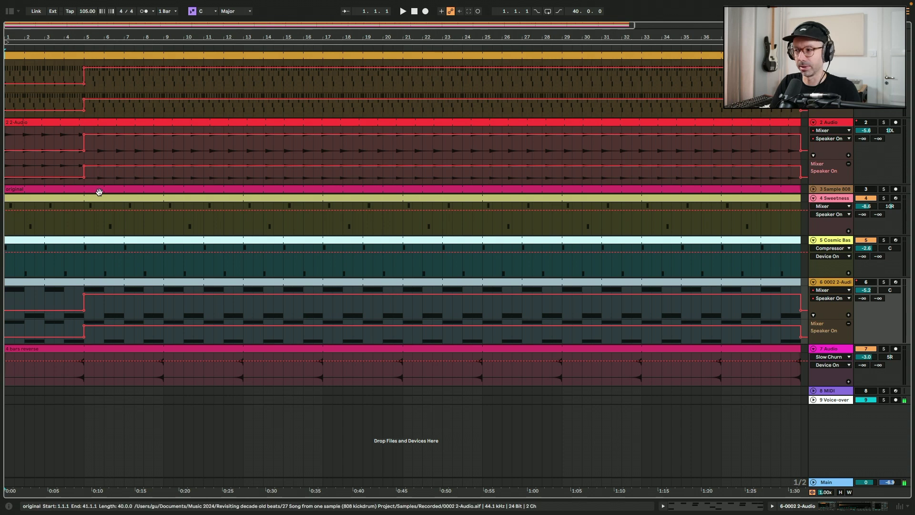
Deactivate the original clip on the Sample 808 kickdrum track, and solo the Voice-over track.
{"action": "left_click", "coordinate": [813, 189]}
{"action": "left_click", "coordinate": [814, 189]}
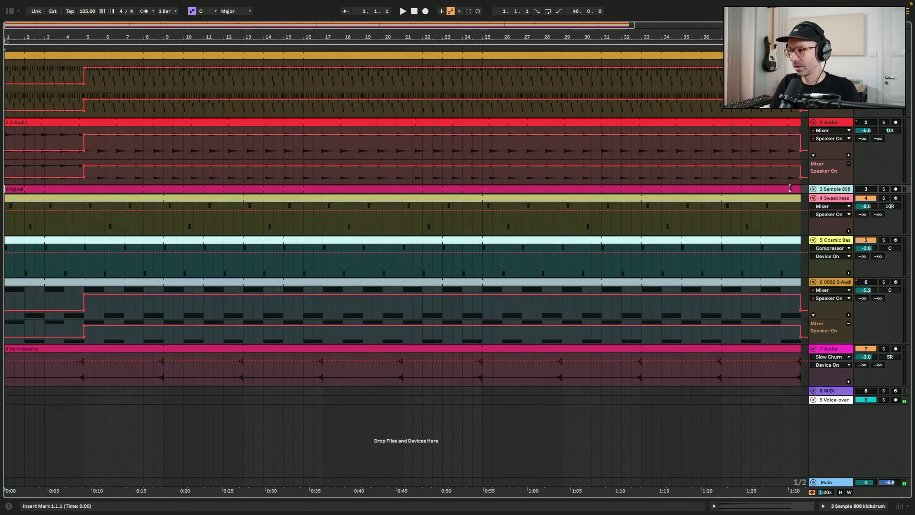
{"action": "left_click", "coordinate": [782, 189]}
{"action": "left_click", "coordinate": [829, 56]}
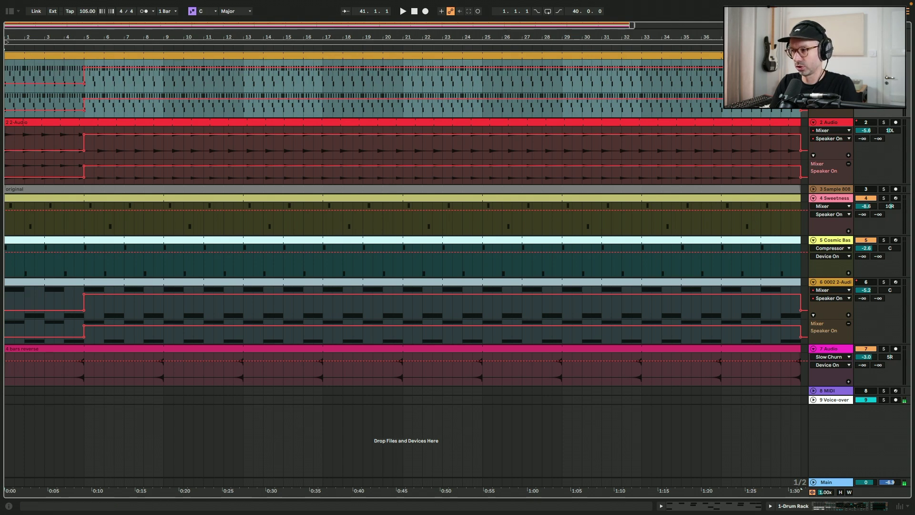
{"action": "left_click", "coordinate": [19, 51]}
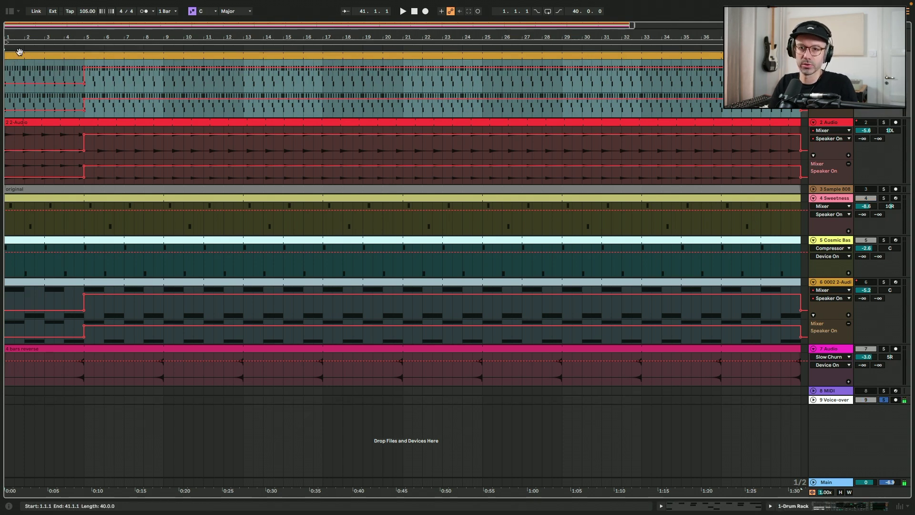
Examine the automation change at bar 5 by playing from there, and view the drum rack and Sweetness device chains.
{"action": "left_click", "coordinate": [94, 71]}
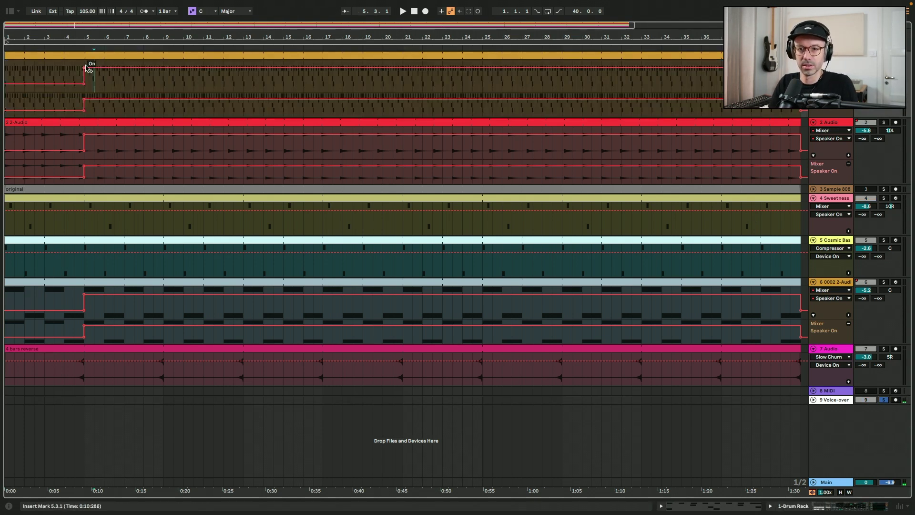
{"action": "left_click", "coordinate": [104, 95]}
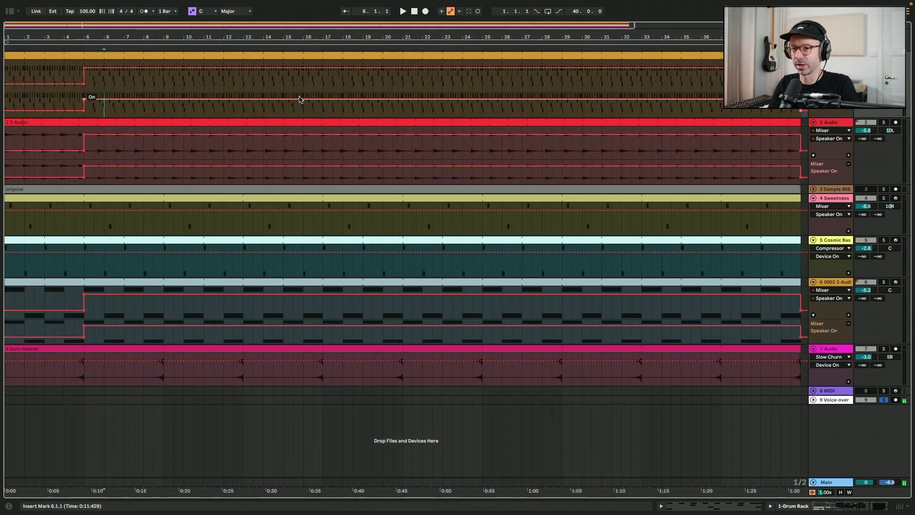
{"action": "key", "text": "plus"}
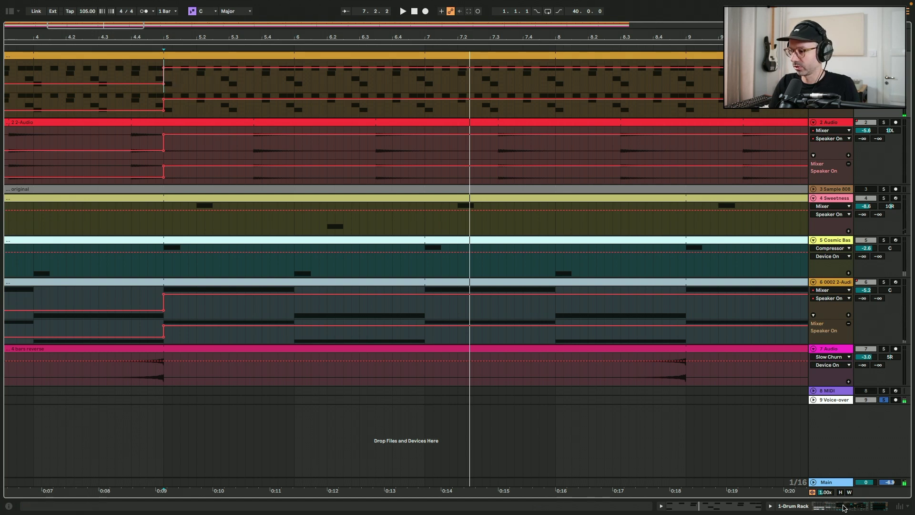
{"action": "left_click", "coordinate": [843, 507]}
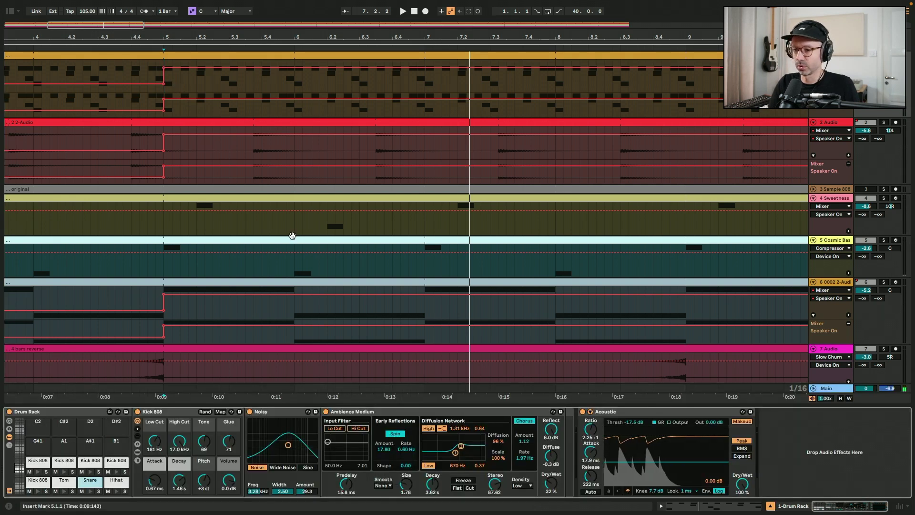
{"action": "left_click", "coordinate": [167, 76]}
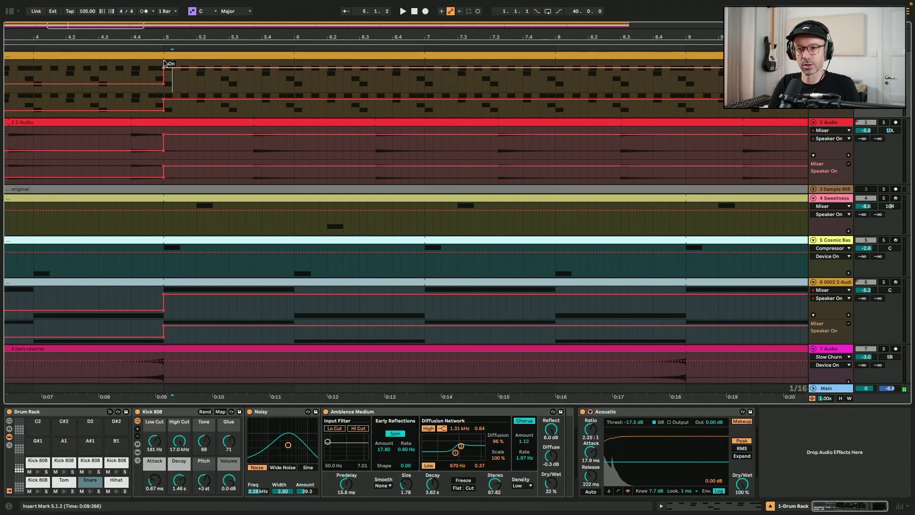
{"action": "left_click", "coordinate": [162, 55]}
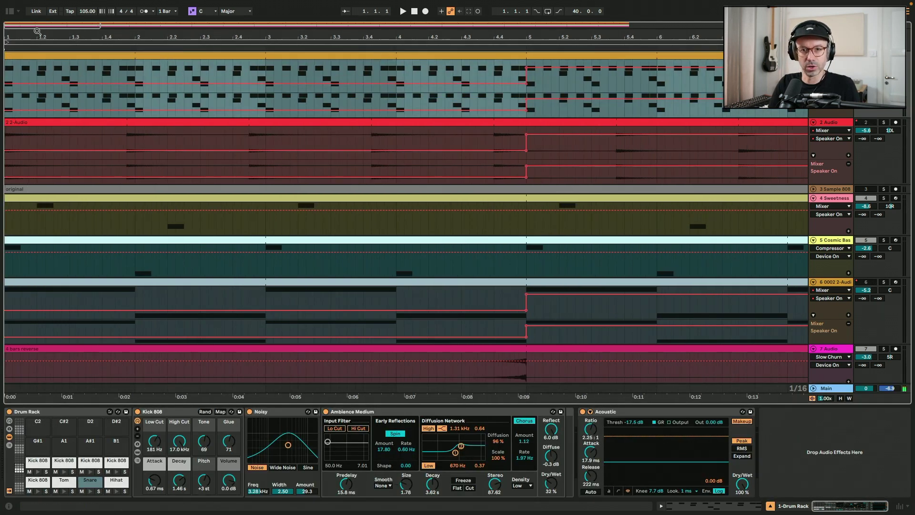
{"action": "left_click", "coordinate": [41, 206]}
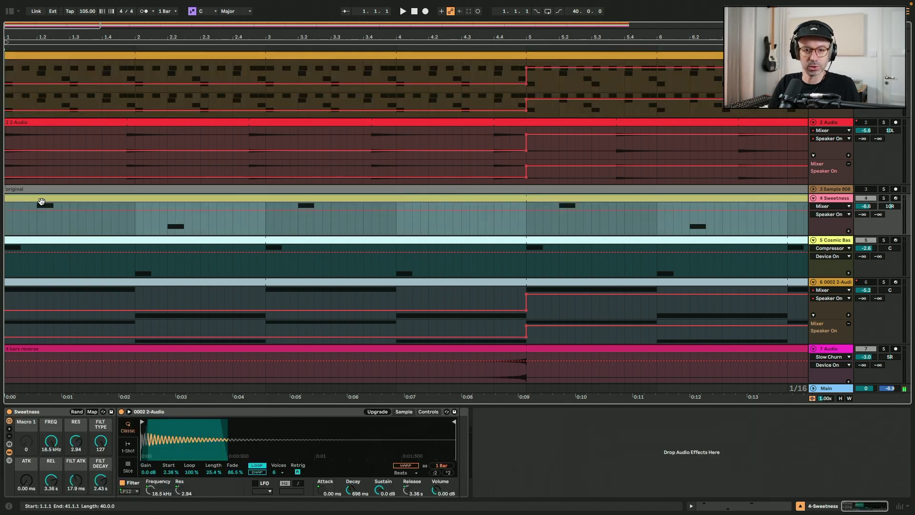
Loop two bars from bar 5 to bar 7 on the drum rack track and play the loop.
{"action": "left_click", "coordinate": [534, 83]}
{"action": "scroll", "coordinate": [500, 84], "scroll_direction": "right", "scroll_amount": 5}
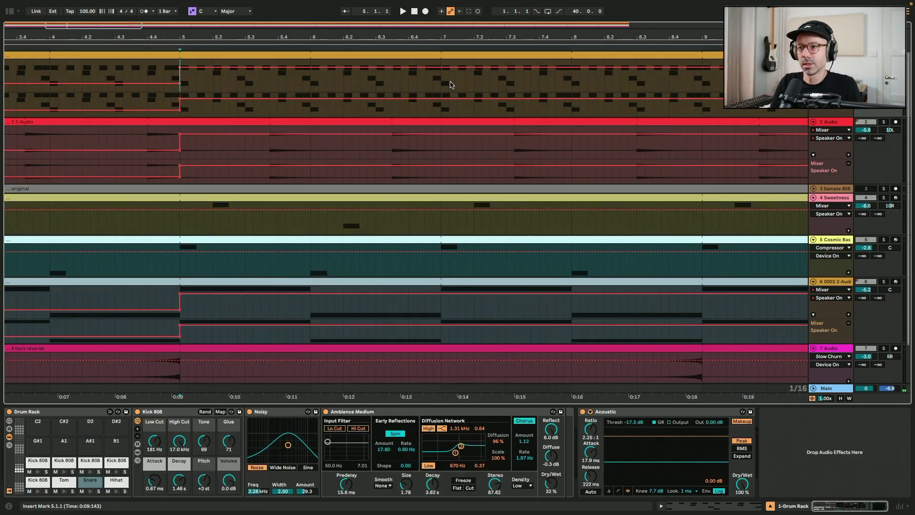
{"action": "left_click", "coordinate": [441, 84], "text": "shift"}
{"action": "key", "text": "ctrl+l"}
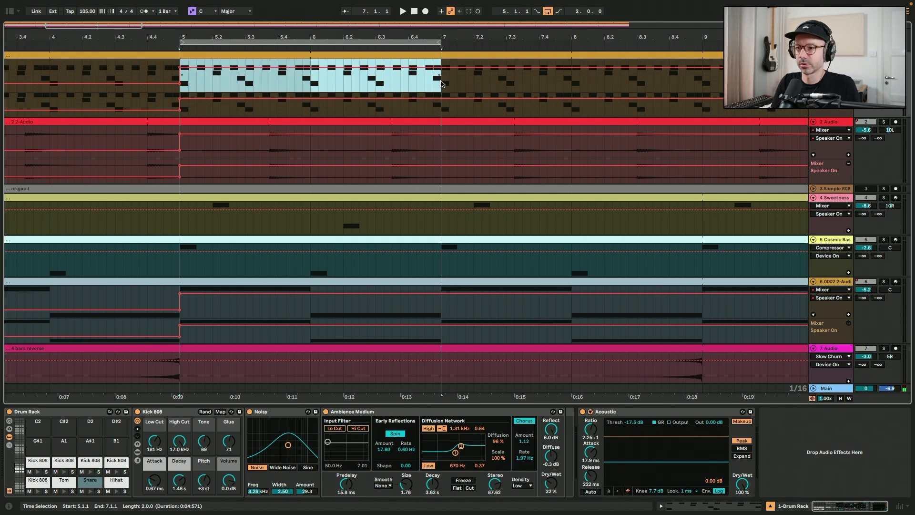
{"action": "key", "text": "space"}
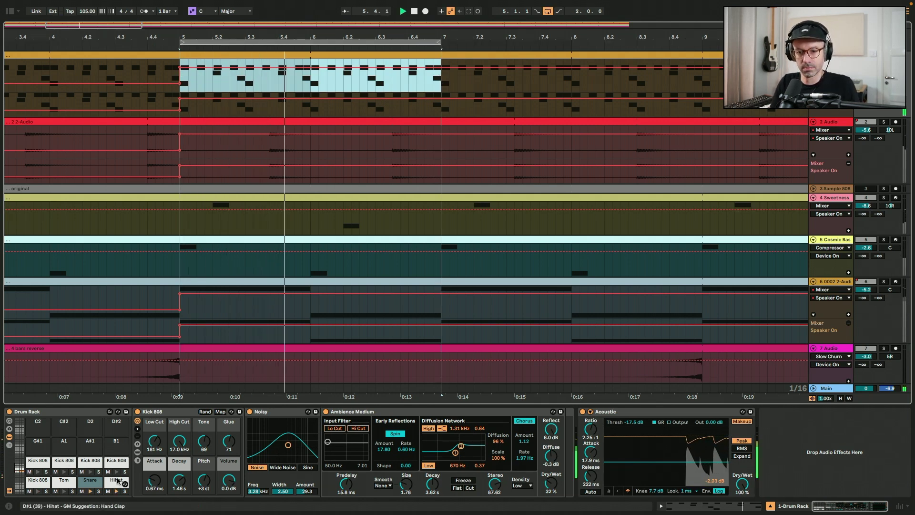
Audition the drum rack's Snare pad, and play the looped drums from bar 5 with the loop region enlarged in view.
{"action": "left_click", "coordinate": [87, 493]}
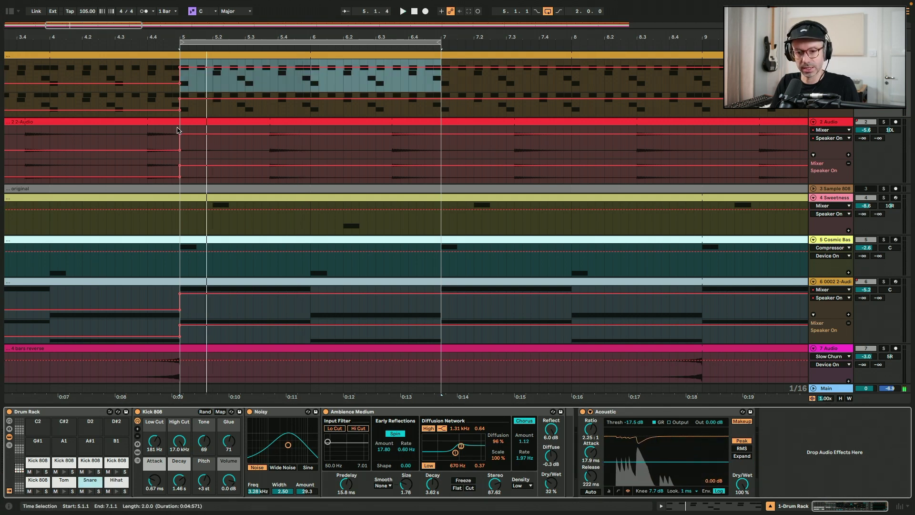
{"action": "key", "text": "space"}
{"action": "left_click", "coordinate": [185, 56]}
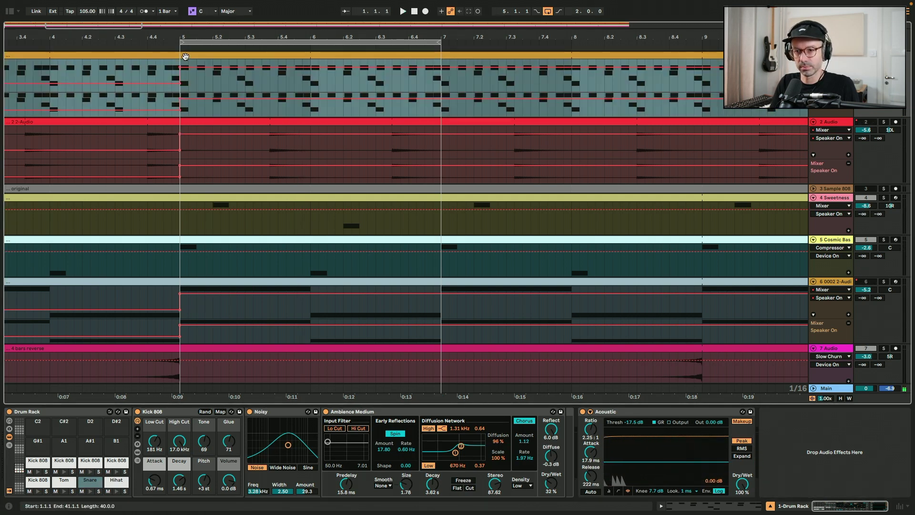
{"action": "left_click", "coordinate": [185, 83]}
{"action": "key", "text": "space"}
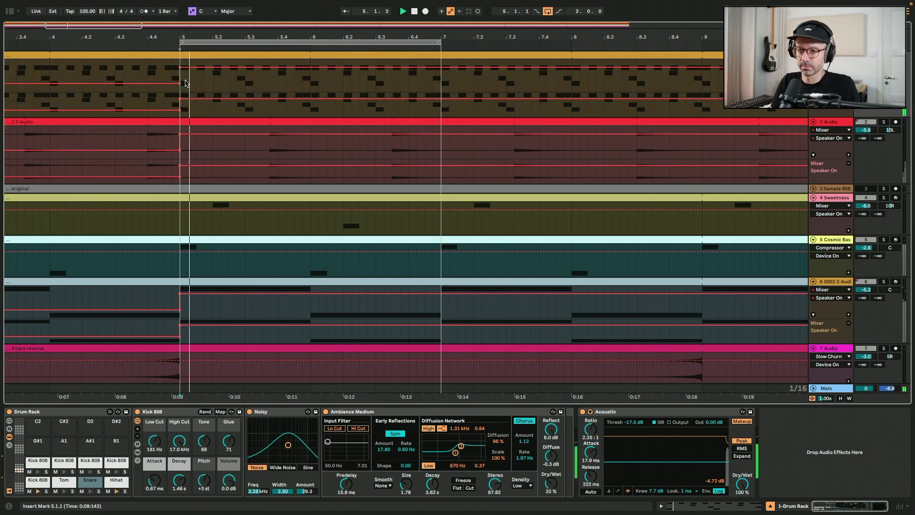
{"action": "left_click_drag", "start_coordinate": [274, 37], "coordinate": [274, 62]}
{"action": "left_click_drag", "start_coordinate": [79, 27], "coordinate": [76, 26]}
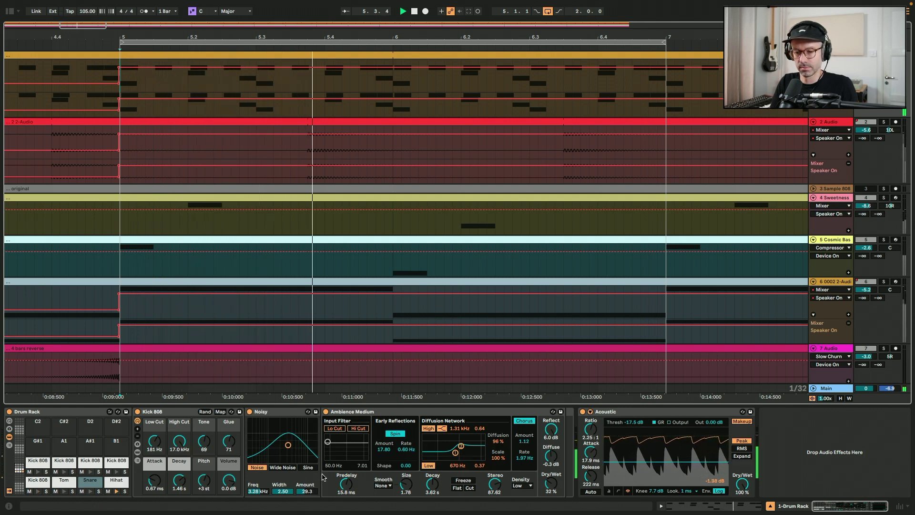
Audition the Snare, Hihat and Kick 808 pads of the drum rack and examine their effects and the Acoustic compressor.
{"action": "left_click", "coordinate": [267, 415]}
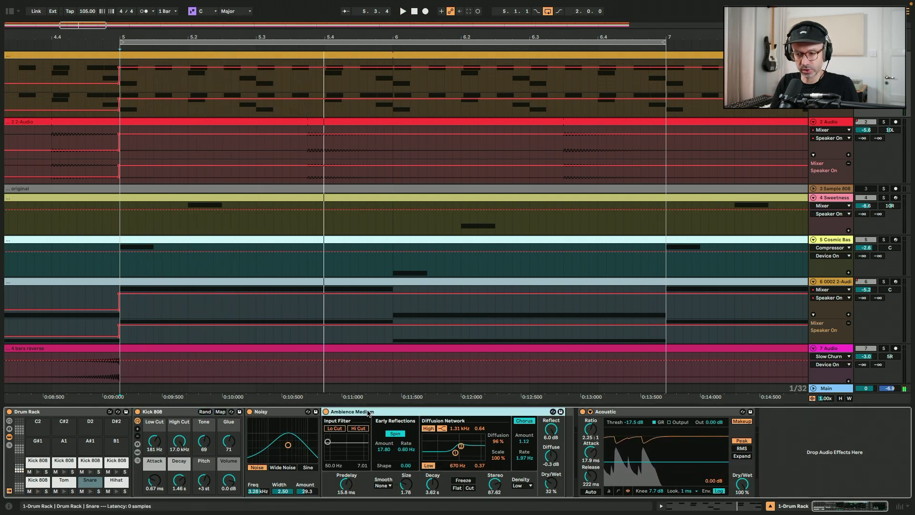
{"action": "left_click", "coordinate": [37, 480]}
{"action": "left_click", "coordinate": [91, 481]}
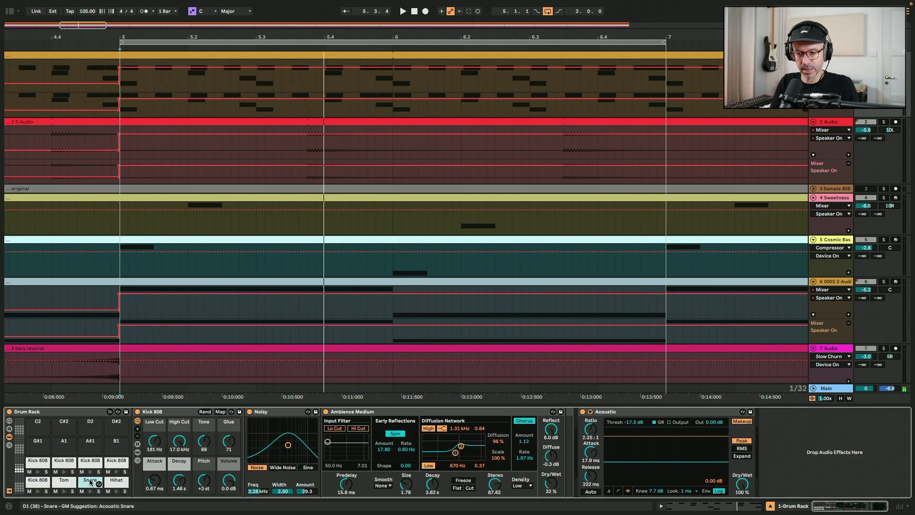
{"action": "left_click", "coordinate": [114, 480]}
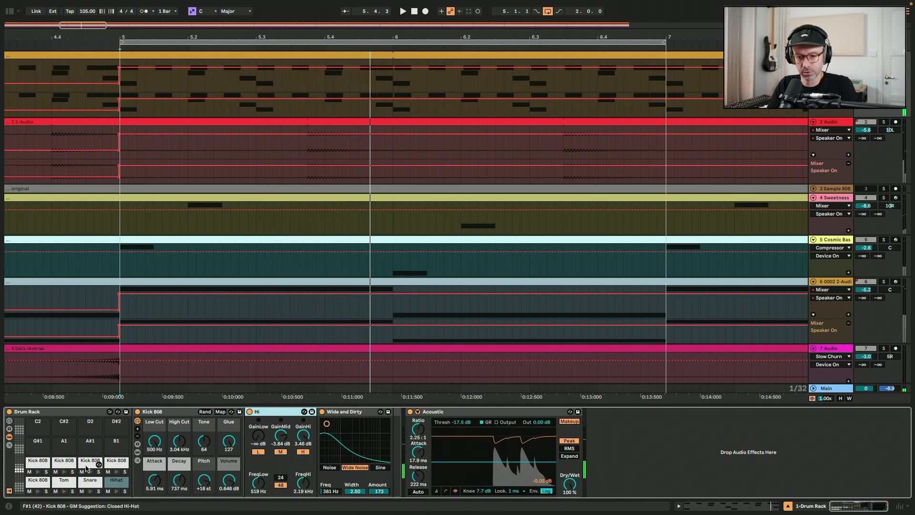
{"action": "left_click", "coordinate": [41, 482]}
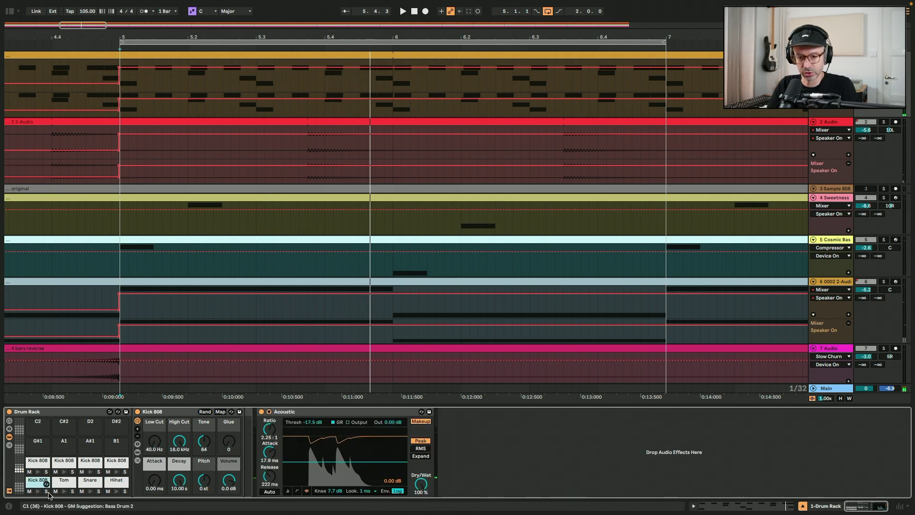
{"action": "left_click", "coordinate": [38, 491]}
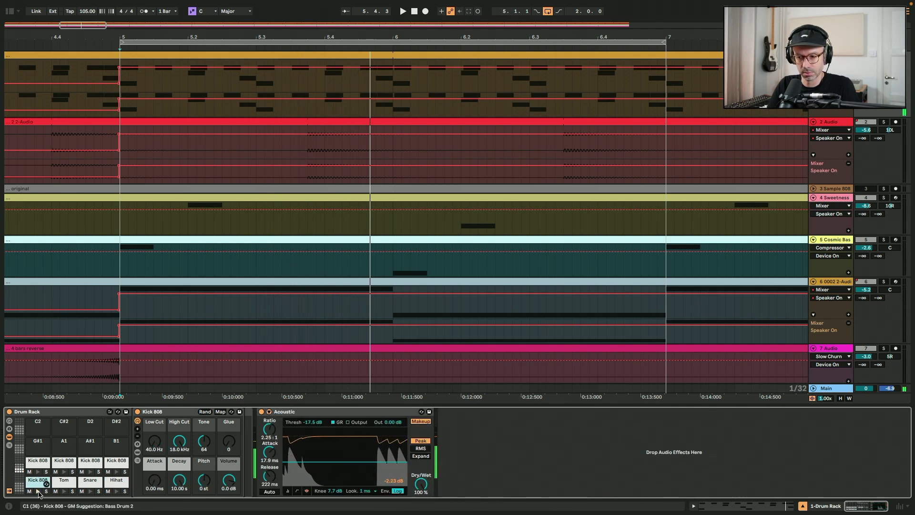
{"action": "left_click", "coordinate": [298, 414]}
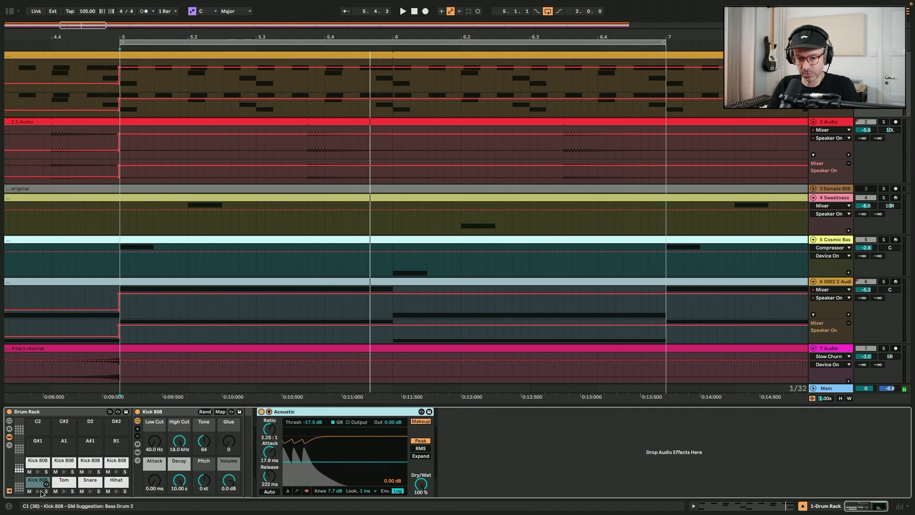
Add an EQ Eight to the Kick 808 pad's chain and insert a Utility set to Mono ahead of it.
{"action": "key", "text": "super+alt+b"}
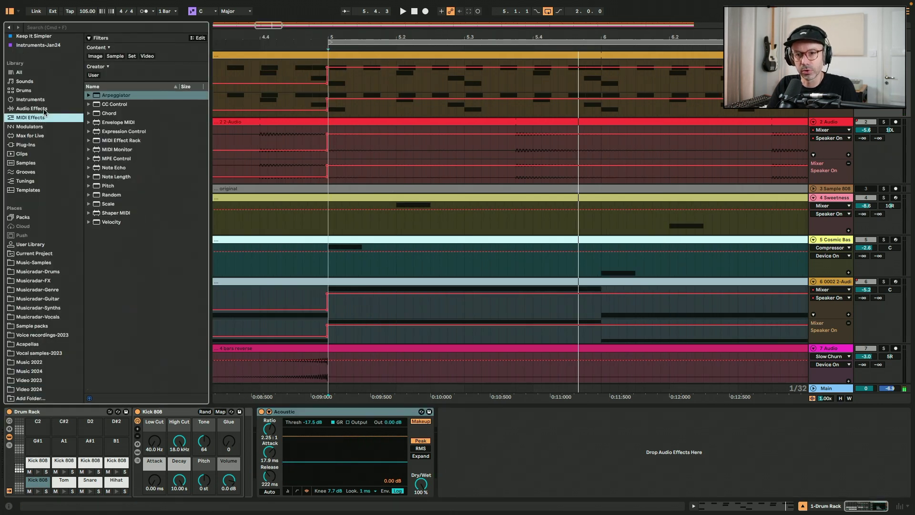
{"action": "left_click", "coordinate": [44, 109]}
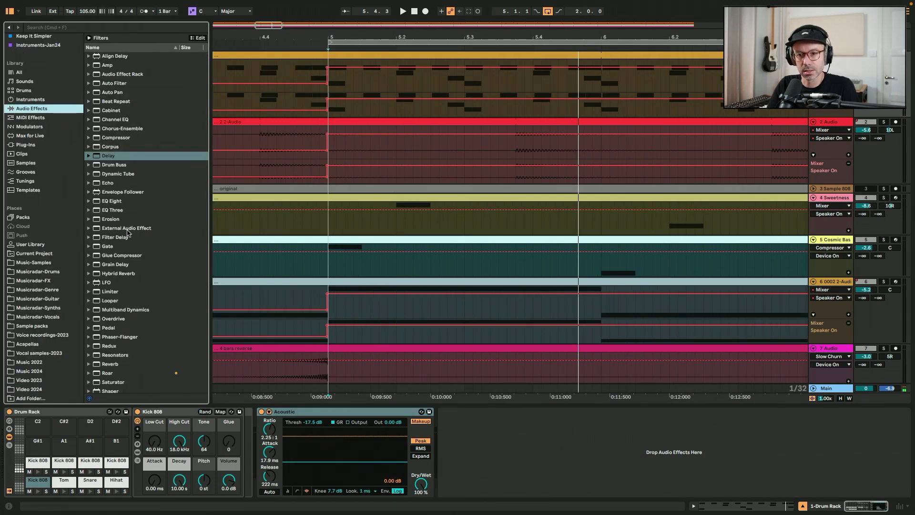
{"action": "left_click_drag", "start_coordinate": [111, 201], "coordinate": [34, 485]}
{"action": "scroll", "coordinate": [124, 371], "scroll_direction": "down", "scroll_amount": 3}
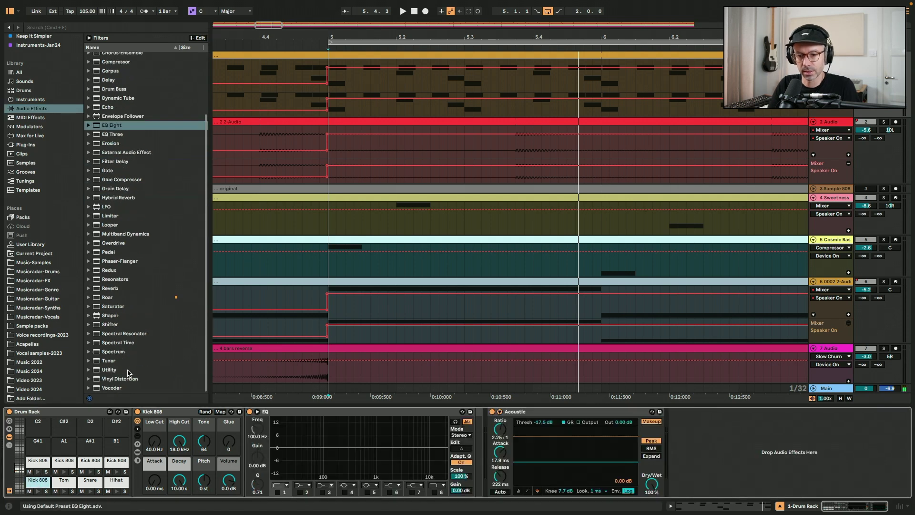
{"action": "left_click_drag", "start_coordinate": [110, 374], "coordinate": [248, 453]}
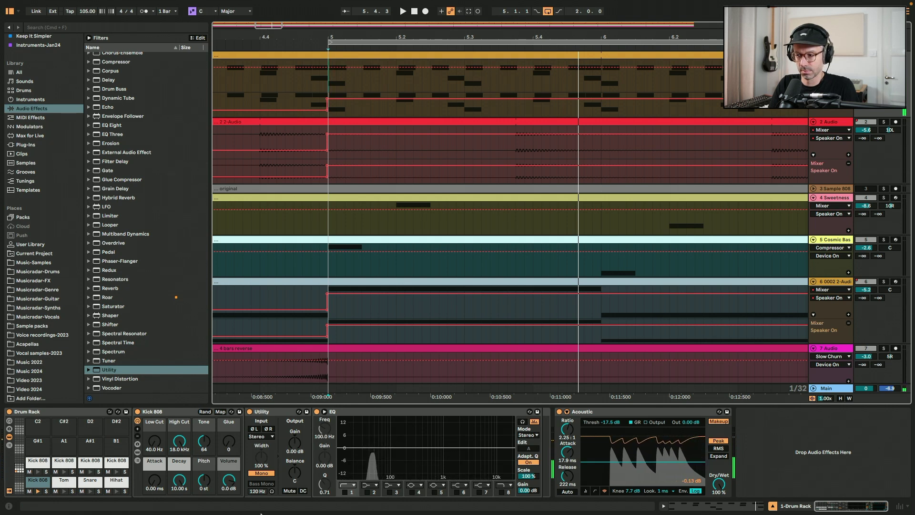
Compare the Kick 808 sound with the Acoustic compressor switched off and on.
{"action": "left_click", "coordinate": [559, 412]}
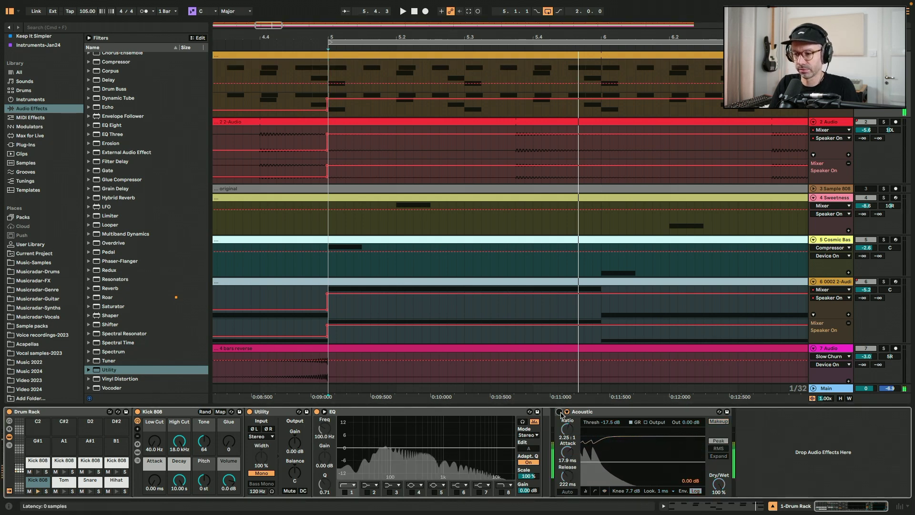
{"action": "left_click", "coordinate": [559, 412]}
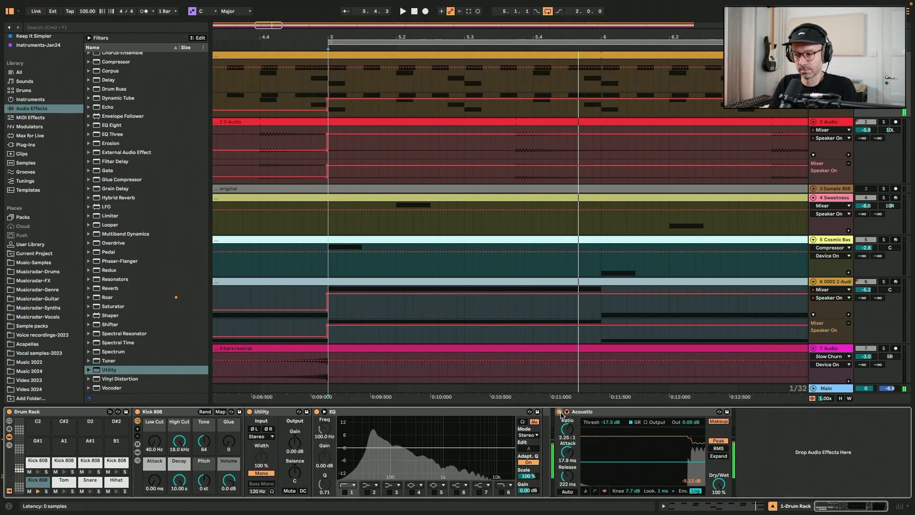
{"action": "left_click", "coordinate": [559, 411]}
{"action": "left_click", "coordinate": [560, 411]}
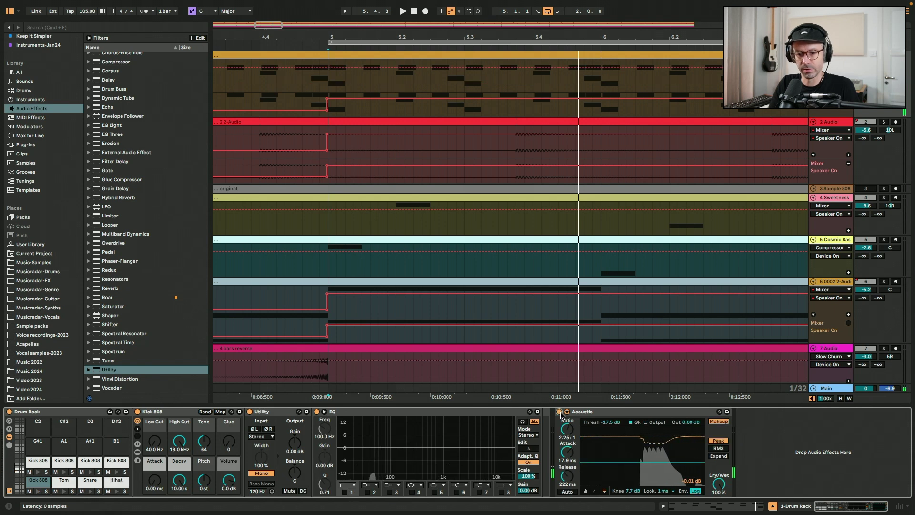
Add an EQ Eight with a low cut at 125 Hz to the Snare chain, and compare the snare with Ambience Medium off and on.
{"action": "left_click", "coordinate": [92, 491]}
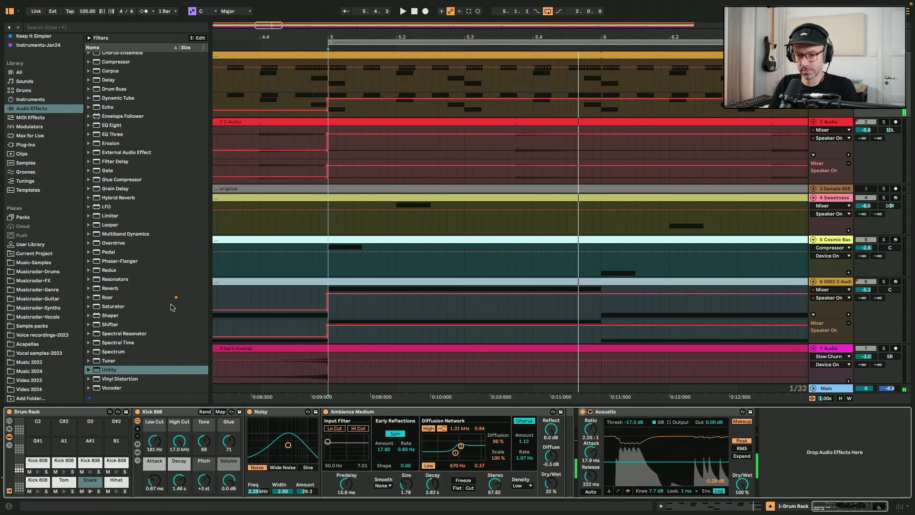
{"action": "left_click_drag", "start_coordinate": [97, 493], "coordinate": [261, 428]}
{"action": "left_click", "coordinate": [277, 491]}
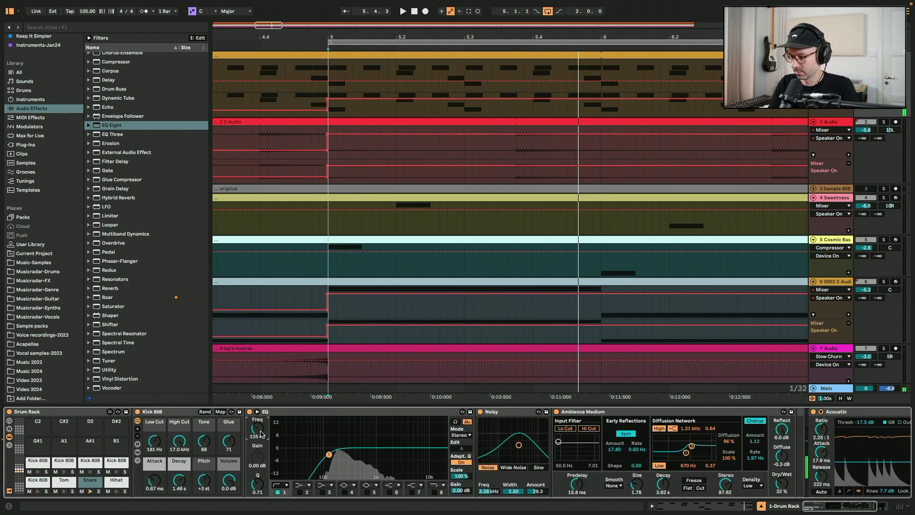
{"action": "left_click", "coordinate": [556, 411]}
{"action": "left_click", "coordinate": [556, 412]}
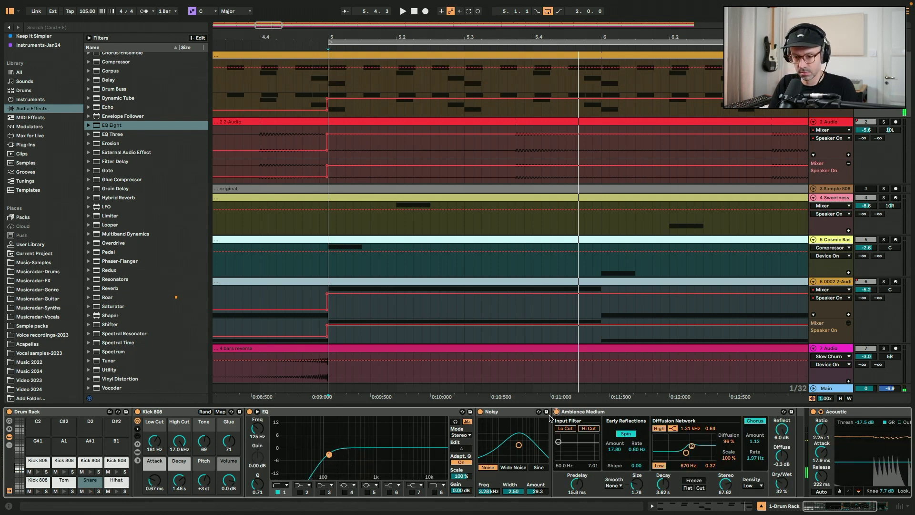
On the Hihat chain, replace the Hi EQ with an EQ Eight low cut at 346 Hz, set Wide and Dirty to 4.89 kHz, and play the drums.
{"action": "left_click", "coordinate": [116, 480]}
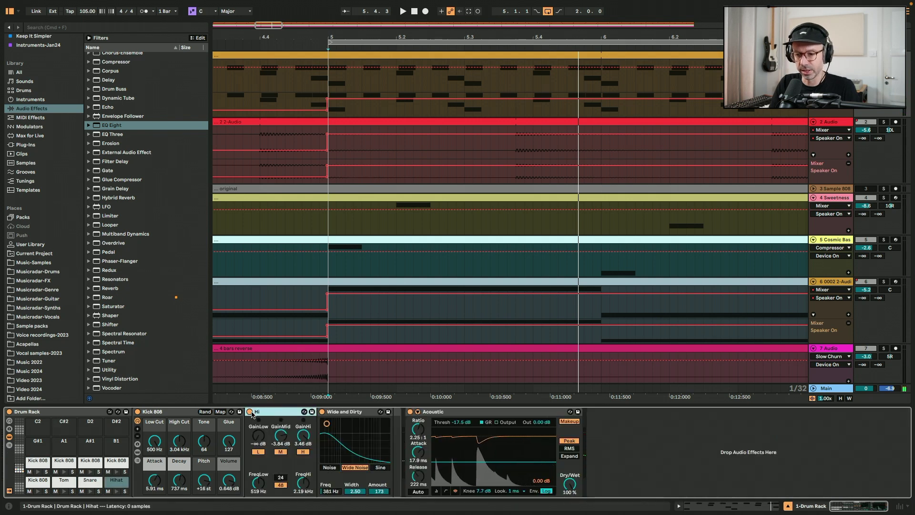
{"action": "left_click_drag", "start_coordinate": [267, 413], "coordinate": [330, 433]}
{"action": "left_click", "coordinate": [350, 491]}
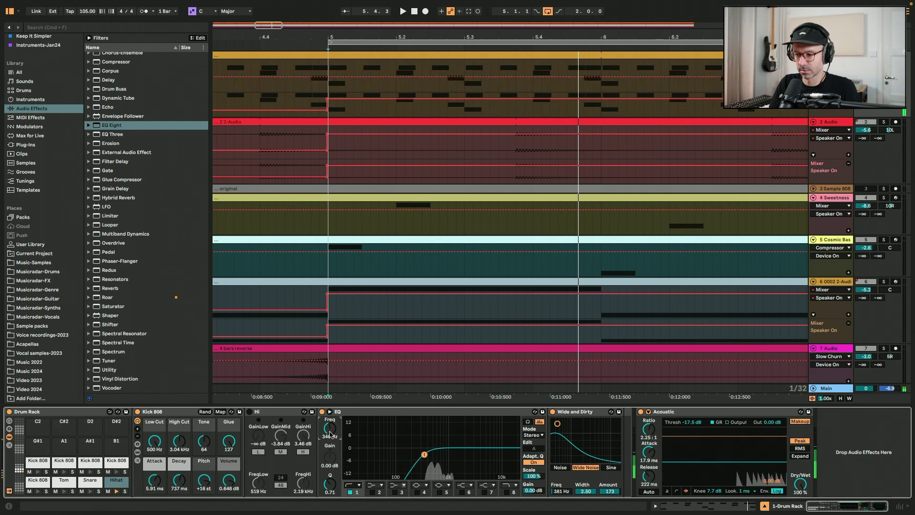
{"action": "left_click_drag", "start_coordinate": [558, 426], "coordinate": [609, 425]}
{"action": "key", "text": "super+z"}
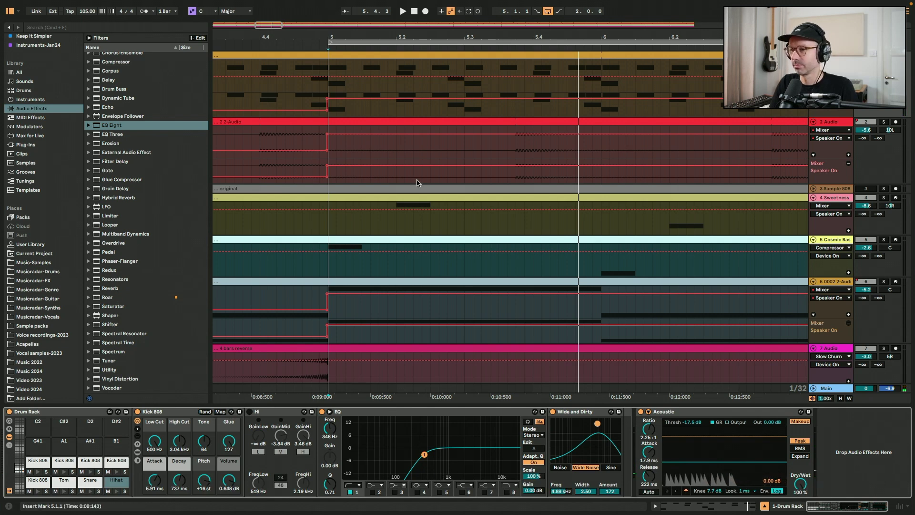
{"action": "key", "text": "space"}
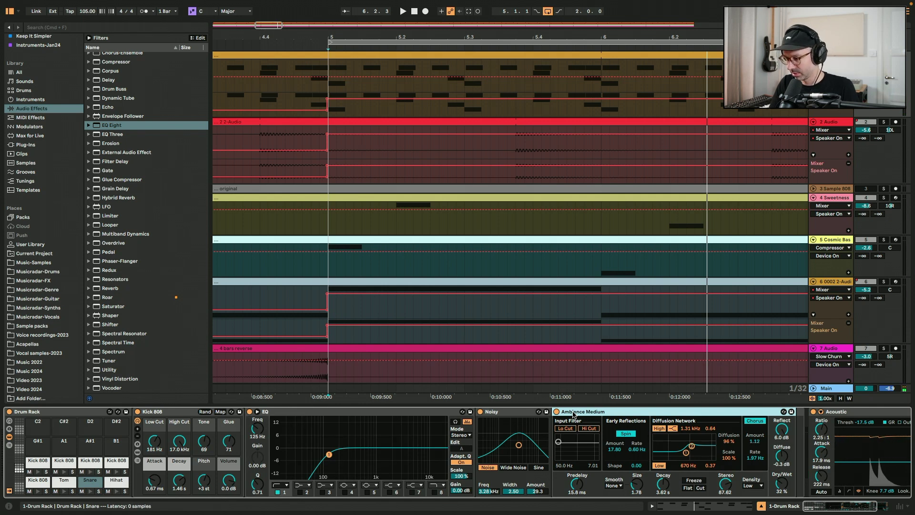
Deactivate the snare's Ambience Medium, insert a default Reverb ahead of it with 5.45 s decay and 25% dry/wet, and play the drums.
{"action": "left_click", "coordinate": [557, 411]}
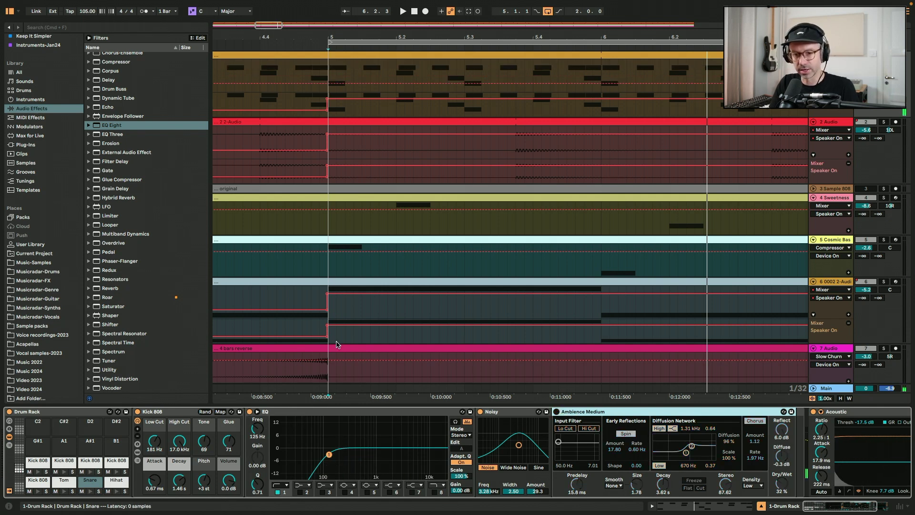
{"action": "left_click_drag", "start_coordinate": [110, 288], "coordinate": [536, 445]}
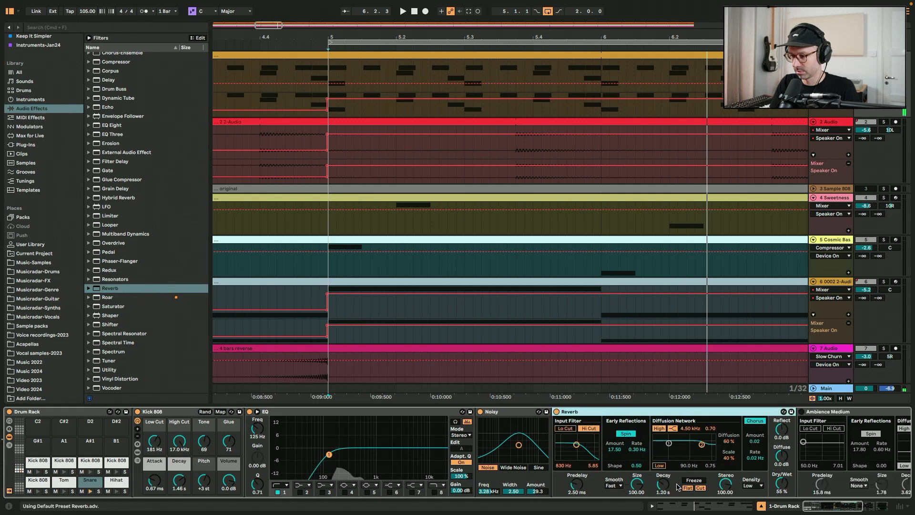
{"action": "left_click_drag", "start_coordinate": [677, 486], "coordinate": [677, 457]}
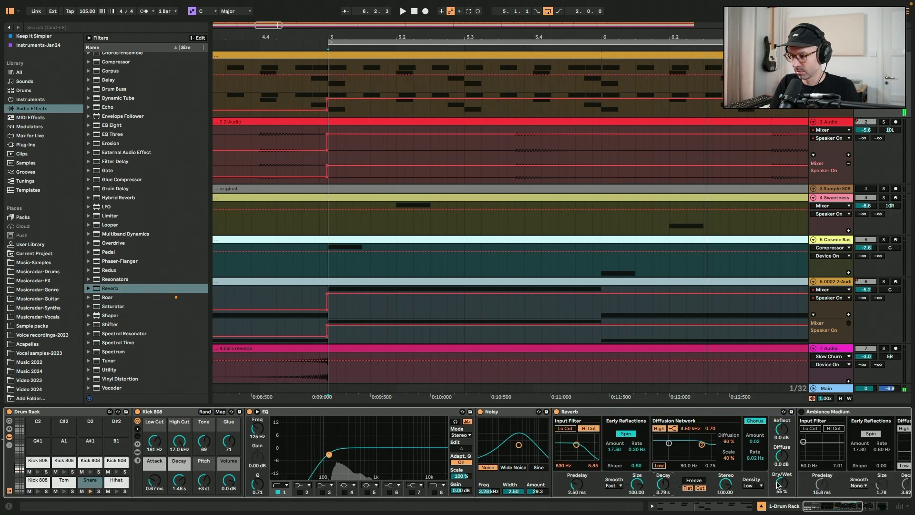
{"action": "left_click_drag", "start_coordinate": [778, 484], "coordinate": [778, 493]}
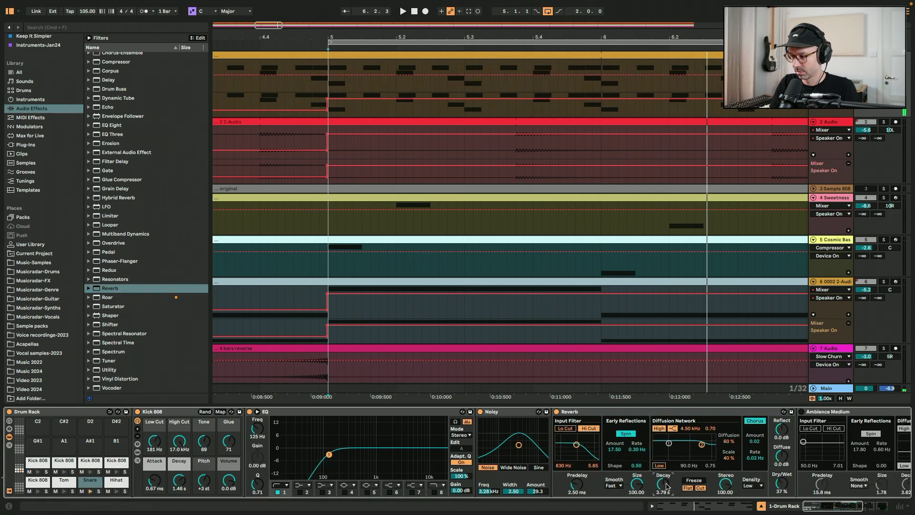
{"action": "scroll", "coordinate": [666, 486], "scroll_direction": "right", "scroll_amount": 3}
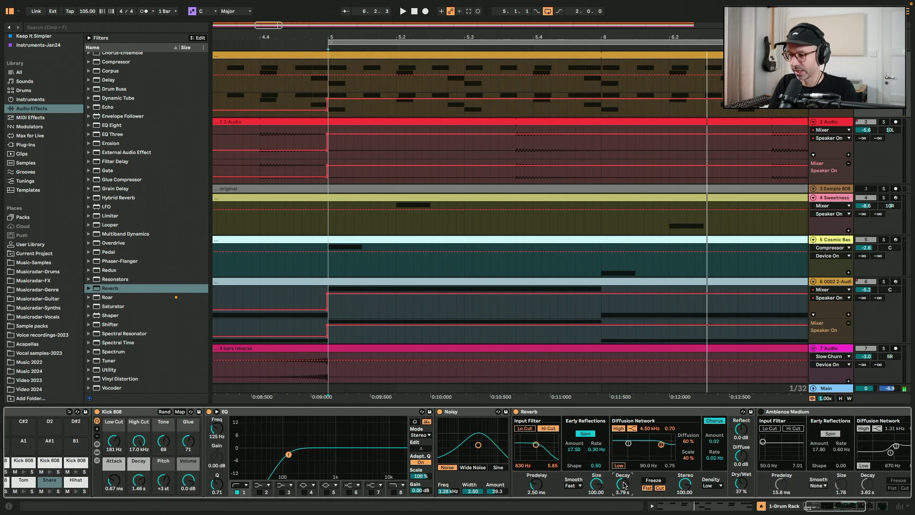
{"action": "left_click_drag", "start_coordinate": [623, 484], "coordinate": [622, 477]}
{"action": "left_click_drag", "start_coordinate": [741, 484], "coordinate": [740, 485]}
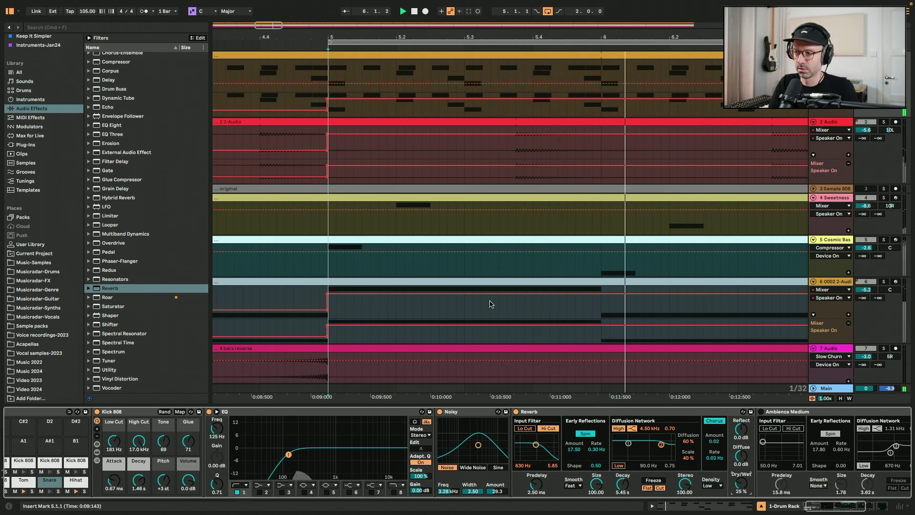
{"action": "key", "text": "space"}
View the drum clip's notes and add an EQ Eight with a low cut at 200 Hz to the Tom chain.
{"action": "double_click", "coordinate": [382, 56]}
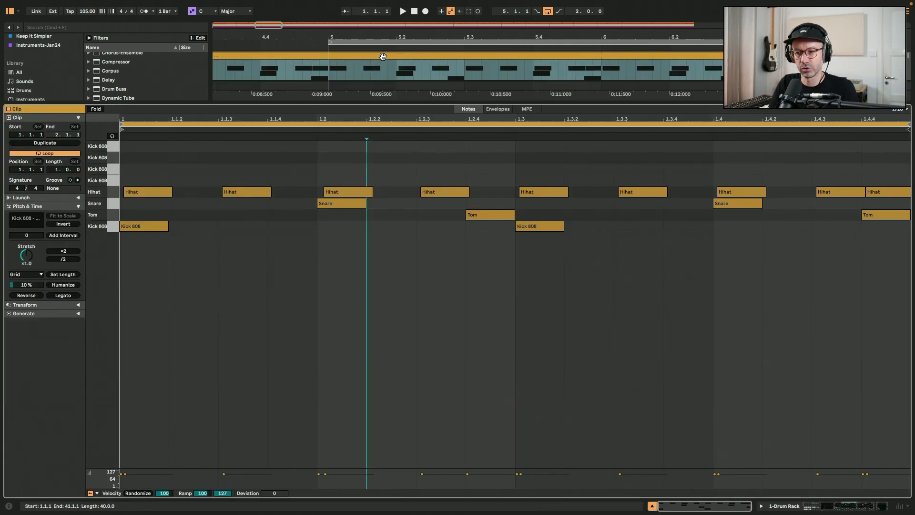
{"action": "left_click", "coordinate": [278, 270]}
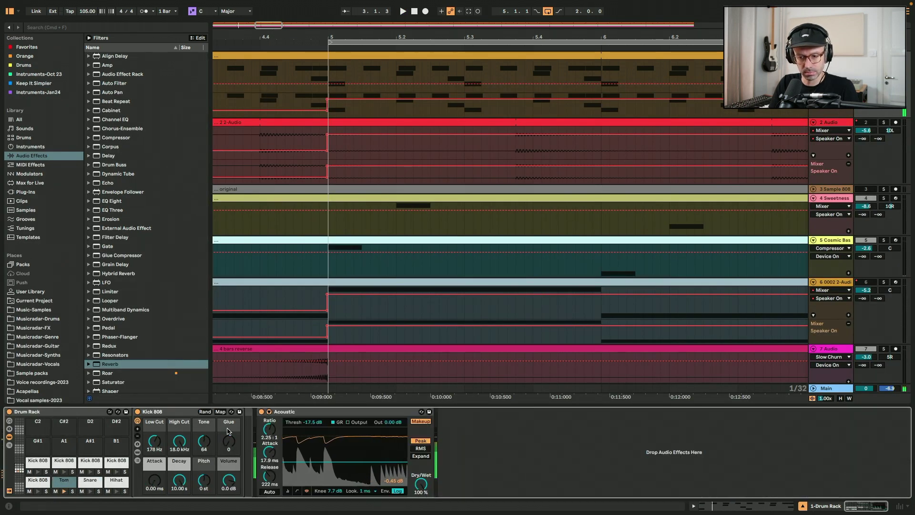
{"action": "left_click_drag", "start_coordinate": [122, 201], "coordinate": [260, 414]}
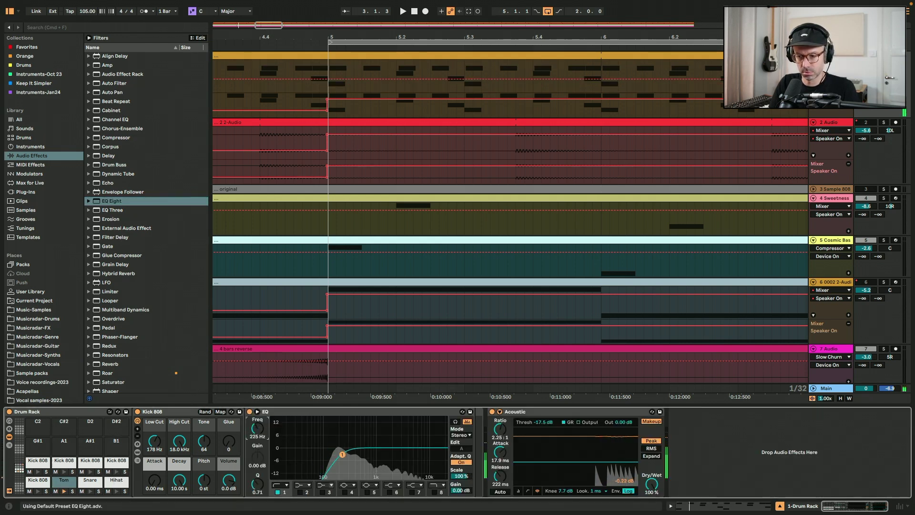
Deactivate the two Tom notes in the drum clip and play the pattern without them.
{"action": "double_click", "coordinate": [402, 62]}
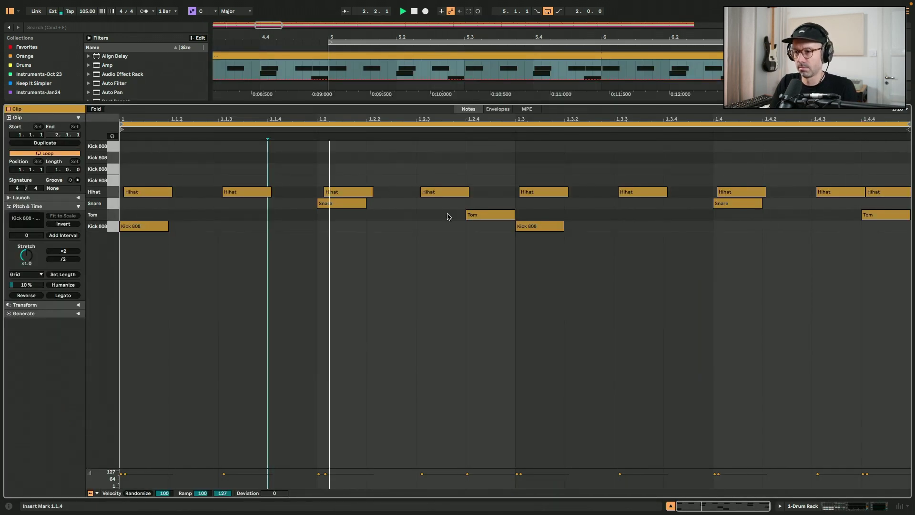
{"action": "key", "text": "space"}
{"action": "left_click_drag", "start_coordinate": [448, 218], "coordinate": [899, 213]}
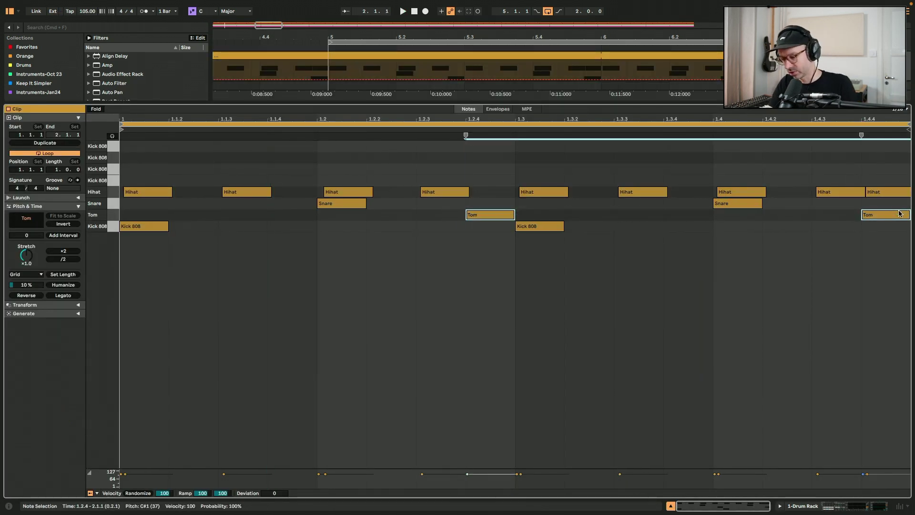
{"action": "key", "text": "0"}
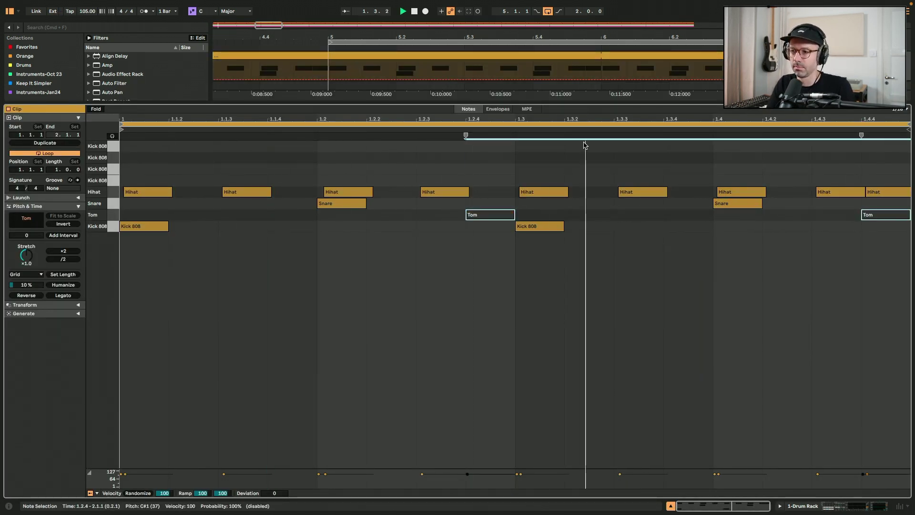
{"action": "key", "text": "space"}
Align the late Hihat notes with the grid at beats 1, 1.2, 1.3, 1.4 and 1.4.4, and play the clip.
{"action": "left_click_drag", "start_coordinate": [156, 193], "coordinate": [153, 195]}
{"action": "left_click_drag", "start_coordinate": [346, 193], "coordinate": [335, 192]}
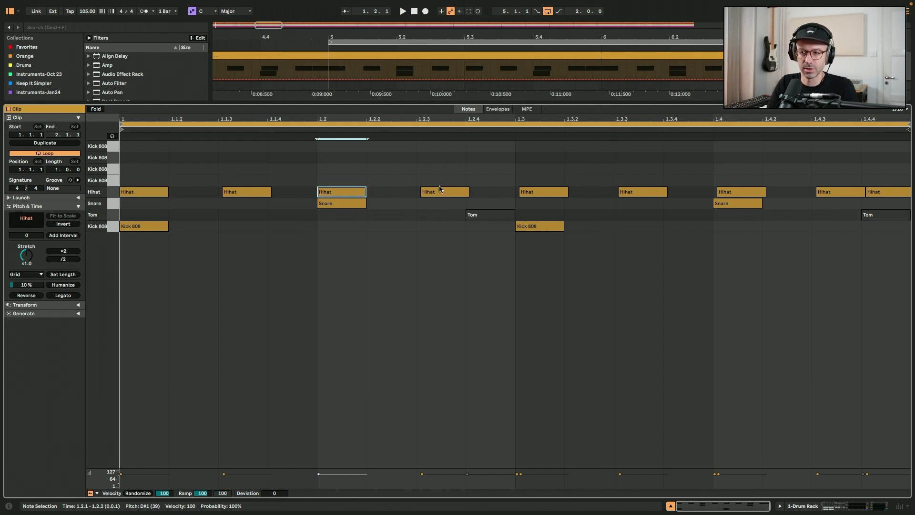
{"action": "left_click_drag", "start_coordinate": [532, 196], "coordinate": [525, 195]}
{"action": "left_click_drag", "start_coordinate": [729, 193], "coordinate": [724, 192]}
{"action": "left_click_drag", "start_coordinate": [877, 193], "coordinate": [872, 192]}
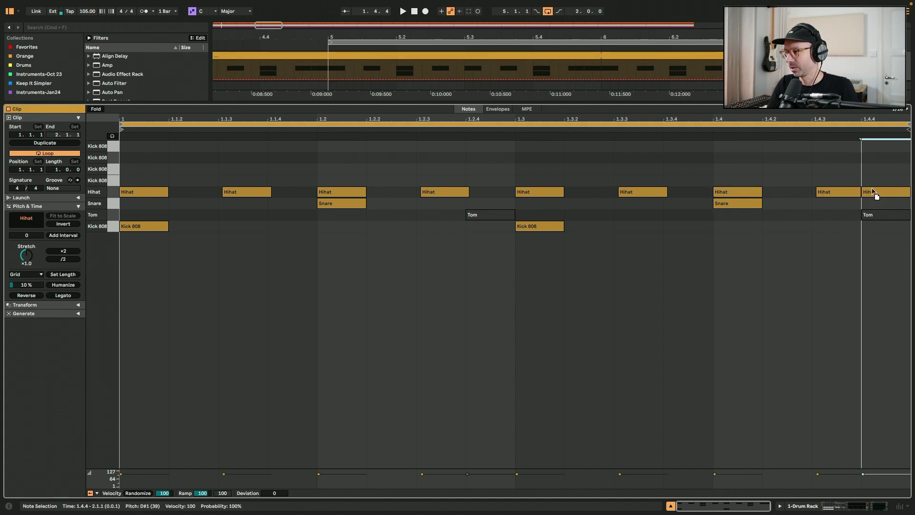
{"action": "left_click", "coordinate": [860, 173]}
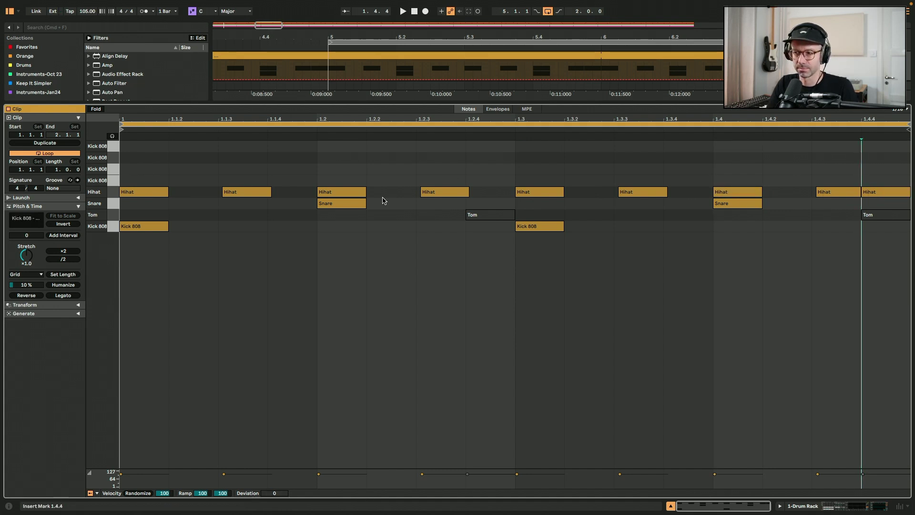
{"action": "key", "text": "space"}
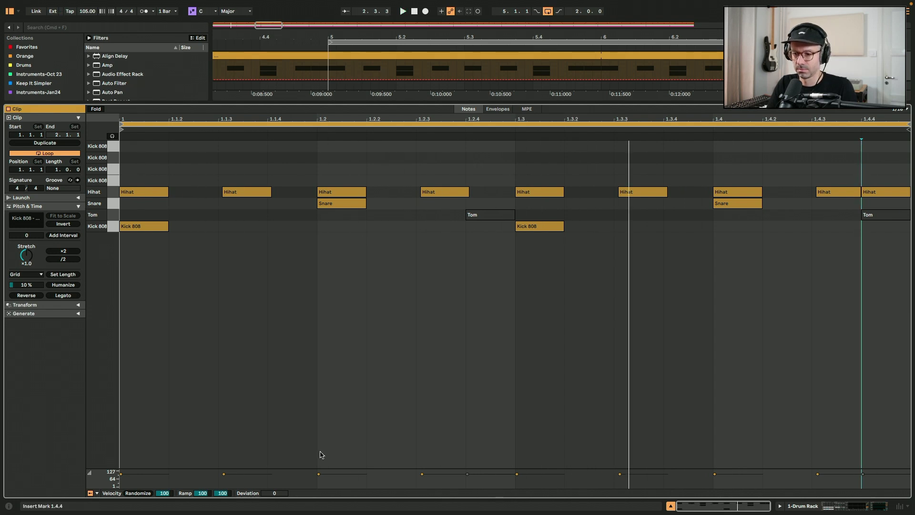
Enlarge the velocity lane, lower the Hihat notes on the four beats and at 1.4.4 to velocity 61, and return to the device chain.
{"action": "left_click_drag", "start_coordinate": [315, 467], "coordinate": [309, 444]}
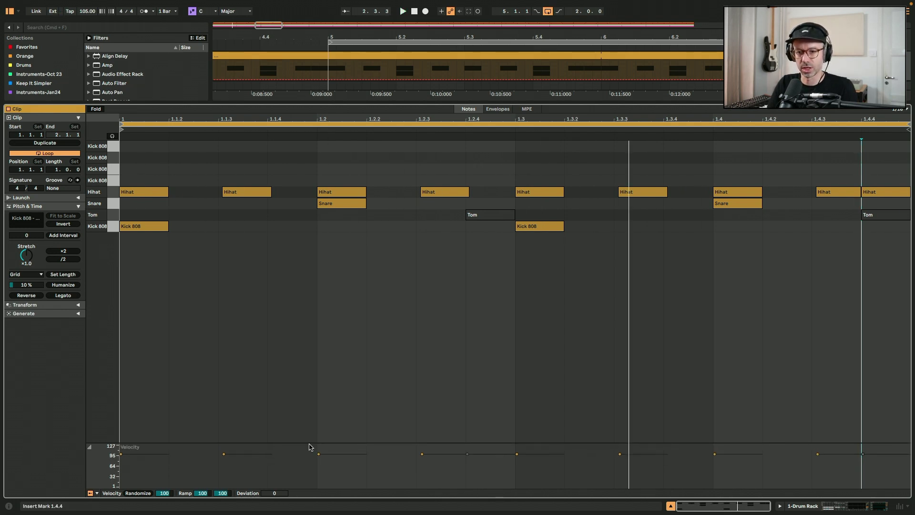
{"action": "left_click", "coordinate": [762, 412]}
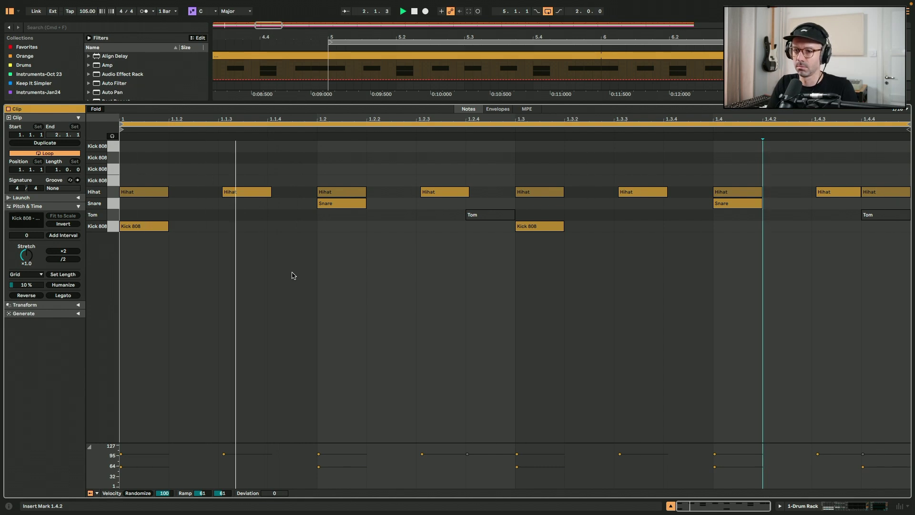
{"action": "key", "text": "shift+Tab"}
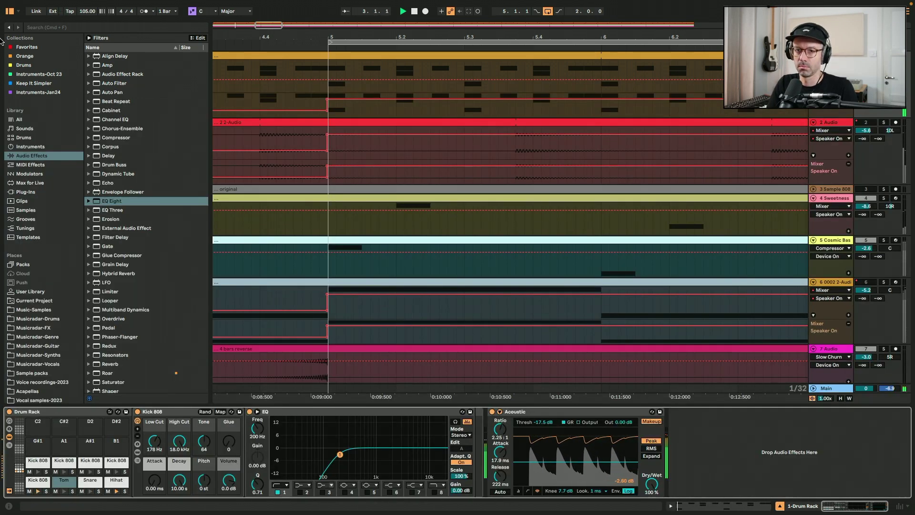
Hide the browser, solo the 2-Audio track and show its effect chain.
{"action": "left_click", "coordinate": [15, 13]}
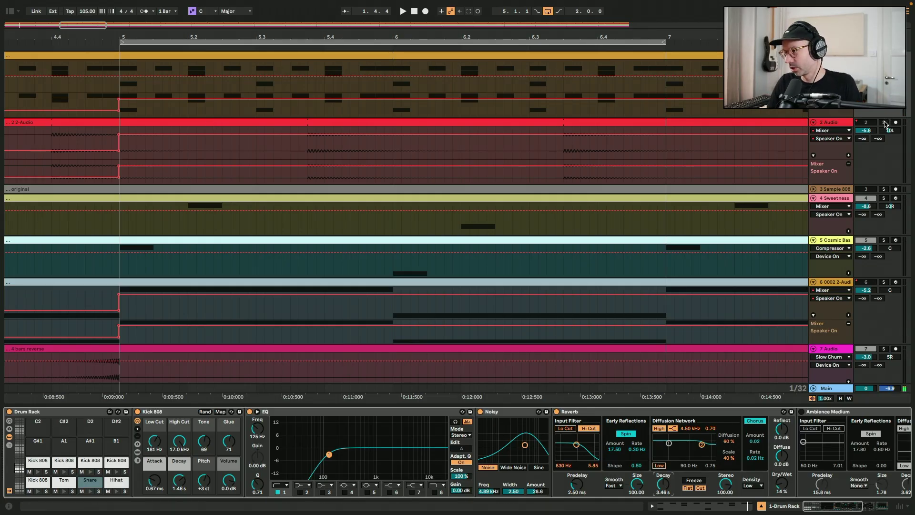
{"action": "left_click", "coordinate": [884, 122]}
{"action": "left_click", "coordinate": [758, 124]}
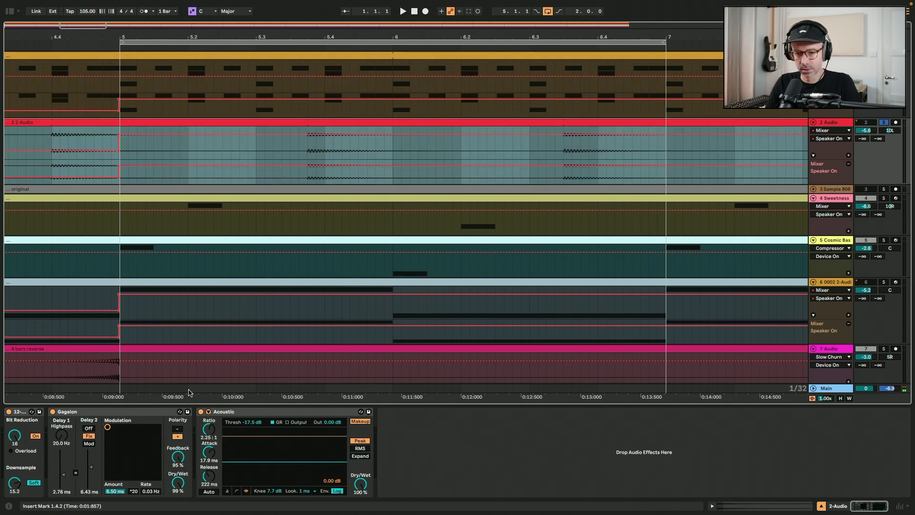
Play the soloed 2-Audio track, zoom out the arrangement and open its clip to check the sample and its pitch setting.
{"action": "key", "text": "space"}
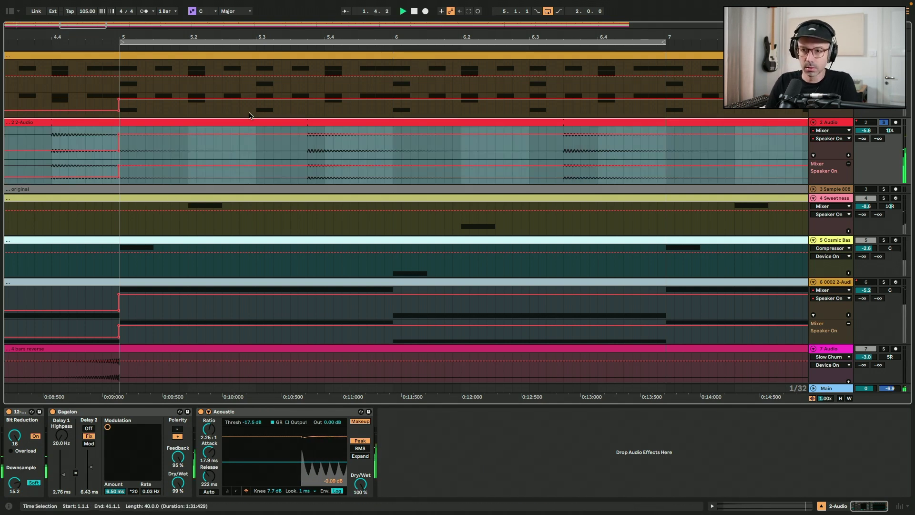
{"action": "left_click", "coordinate": [127, 153]}
{"action": "key", "text": "space"}
{"action": "key", "text": "minus"}
{"action": "key", "text": "minus"}
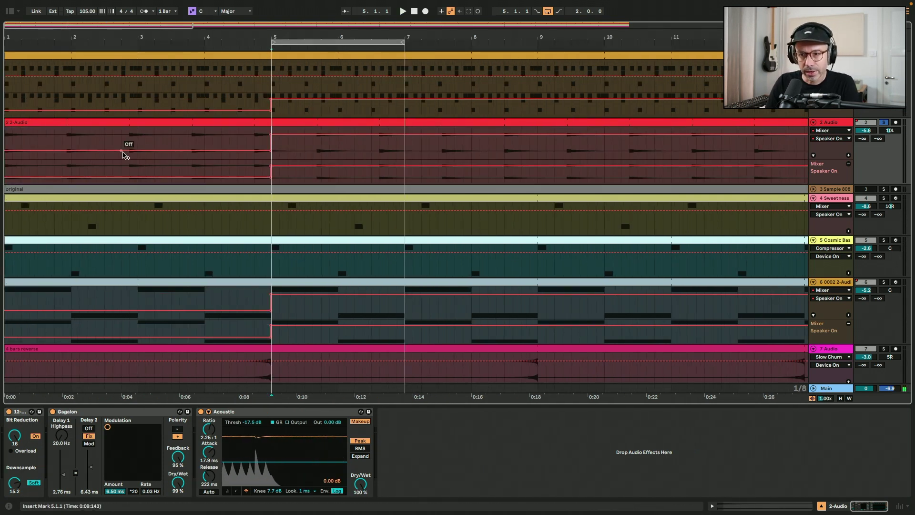
{"action": "double_click", "coordinate": [315, 122]}
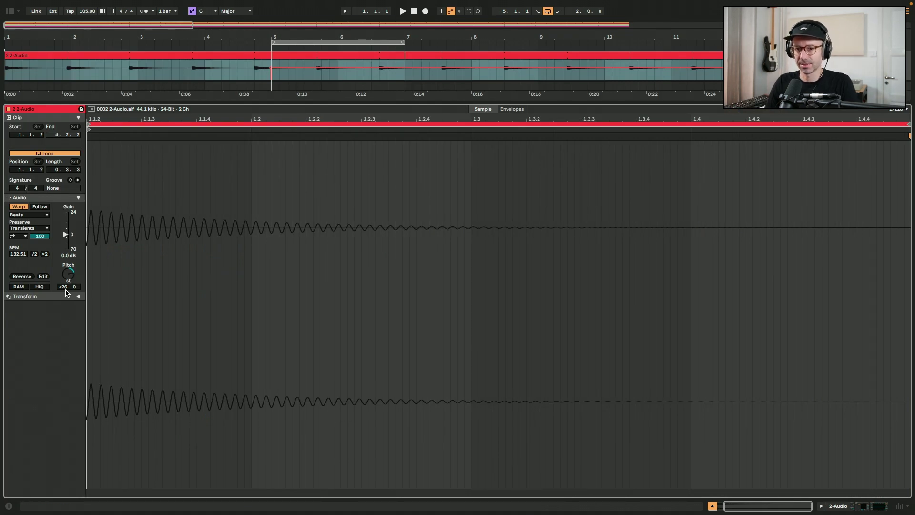
{"action": "left_click", "coordinate": [10, 11]}
{"action": "key", "text": "space"}
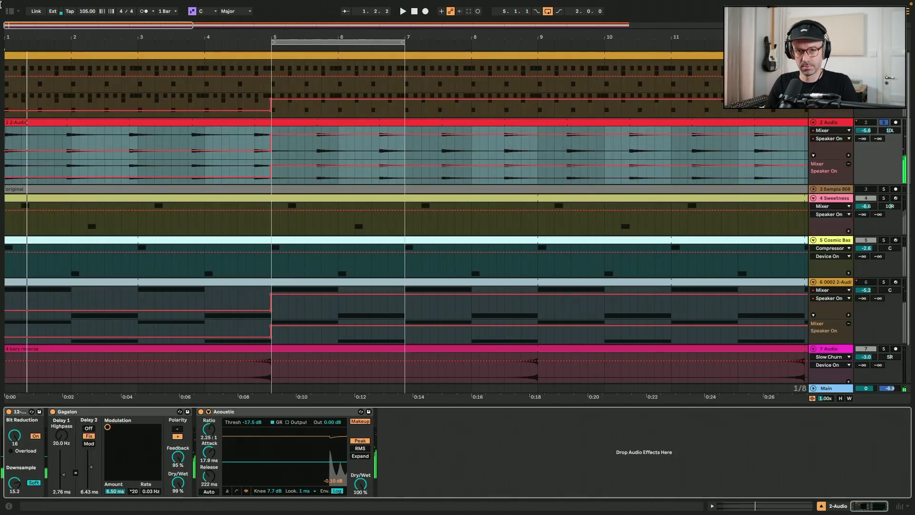
Insert a Tuner at the start of the 2-Audio effect chain and play the track through it.
{"action": "left_click", "coordinate": [11, 12]}
{"action": "scroll", "coordinate": [135, 344], "scroll_direction": "down", "scroll_amount": 4}
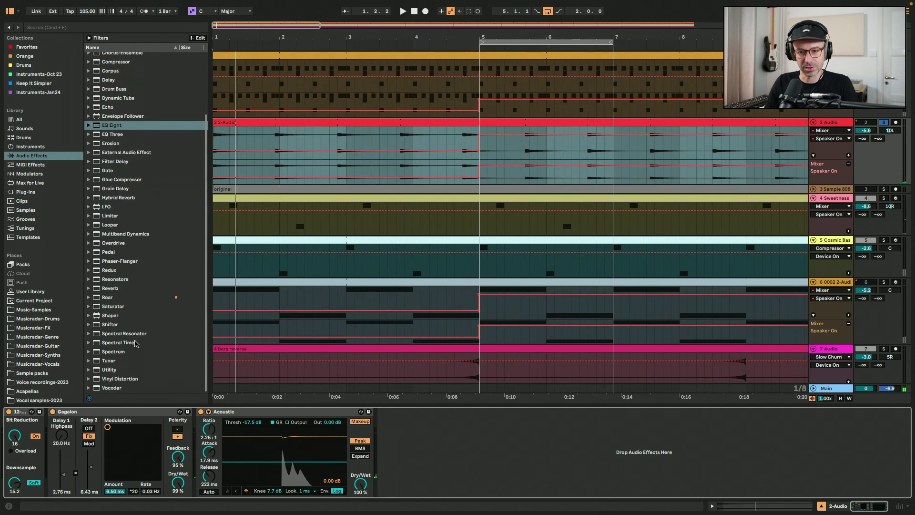
{"action": "left_click", "coordinate": [114, 360]}
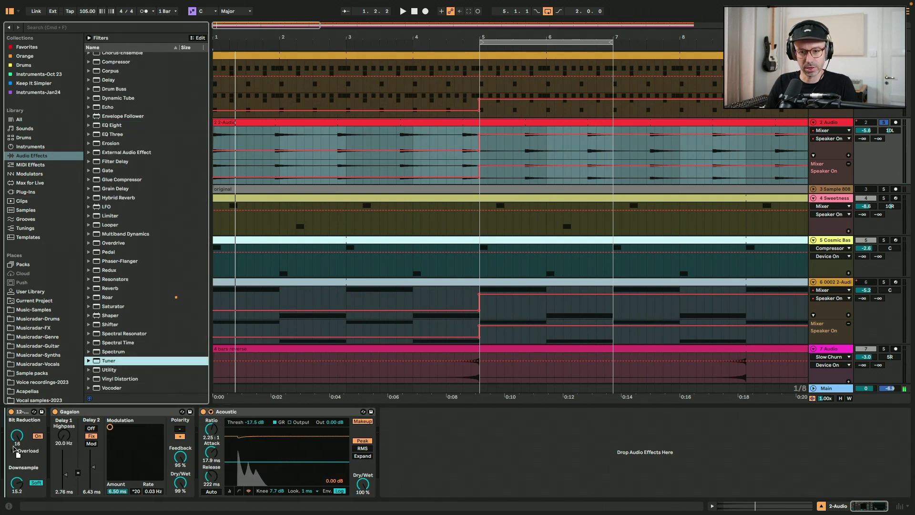
{"action": "left_click_drag", "start_coordinate": [14, 449], "coordinate": [14, 448]}
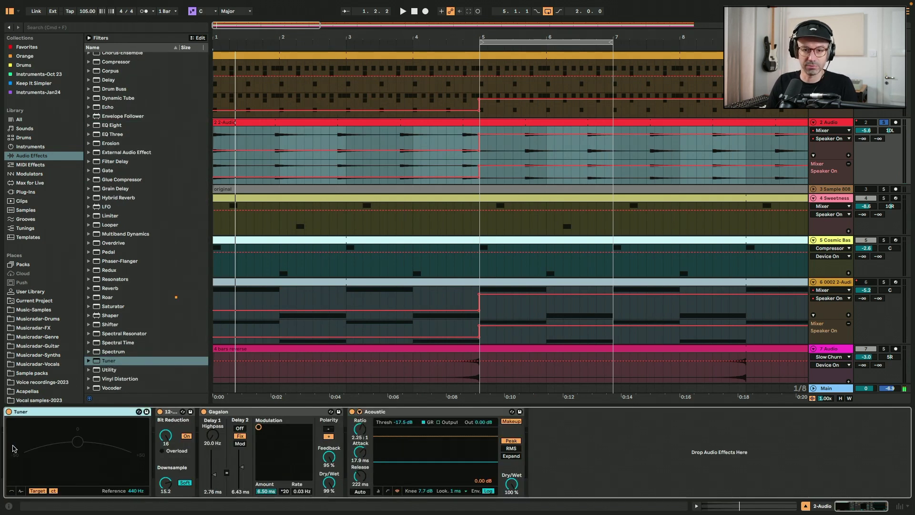
{"action": "scroll", "coordinate": [371, 280], "scroll_direction": "right", "scroll_amount": 5}
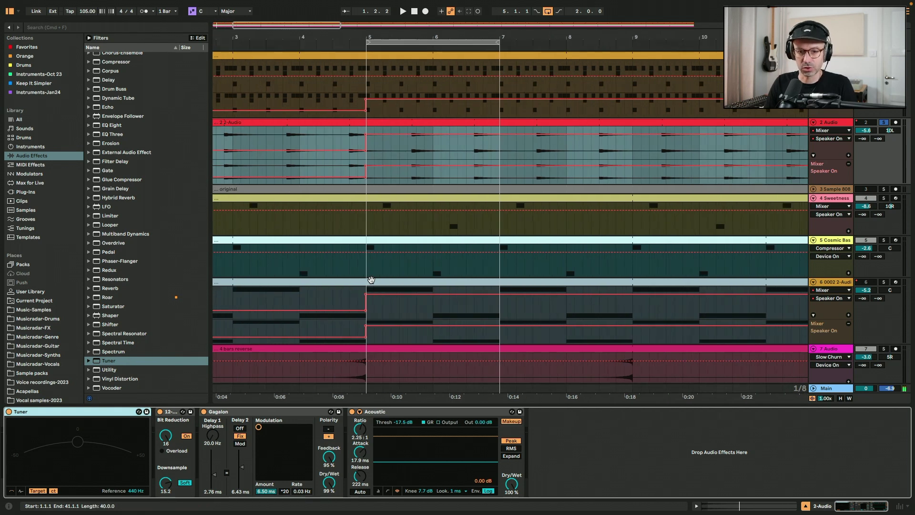
{"action": "key", "text": "space"}
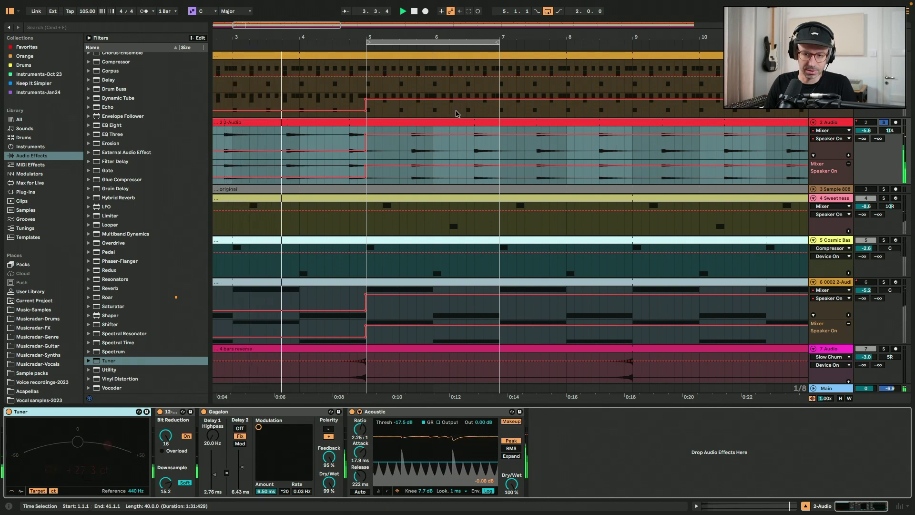
Set the 2-Audio clip's pitch to +25 semitones and check the played note on the Tuner.
{"action": "double_click", "coordinate": [436, 120]}
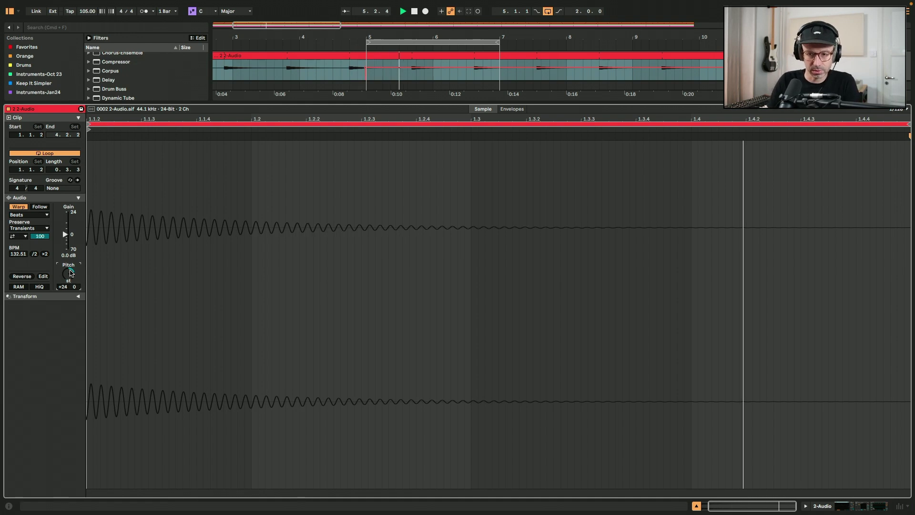
{"action": "key", "text": "shift+Tab"}
{"action": "key", "text": "shift+Tab"}
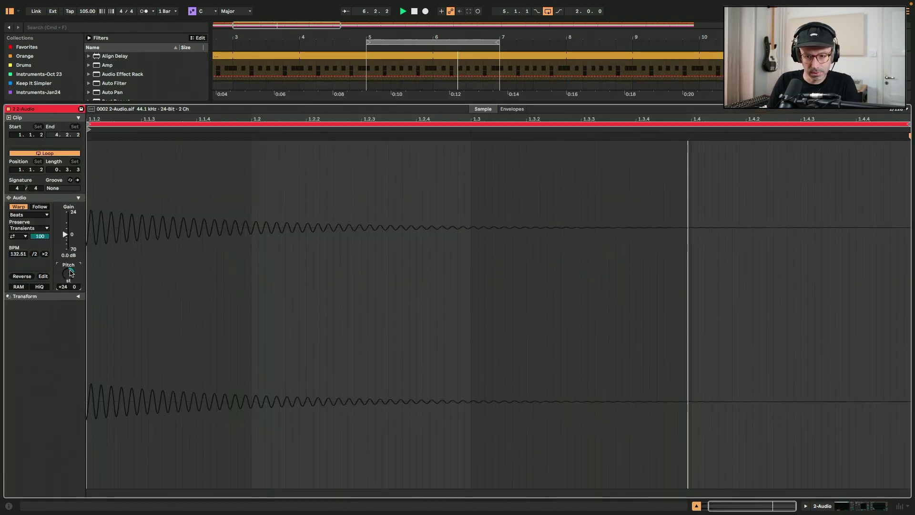
{"action": "type", "text": "26"}
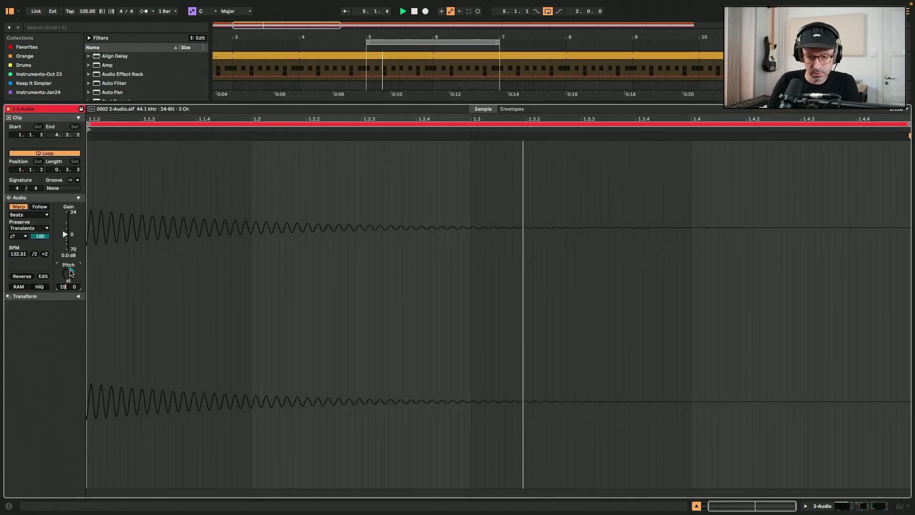
{"action": "key", "text": "shift+Tab"}
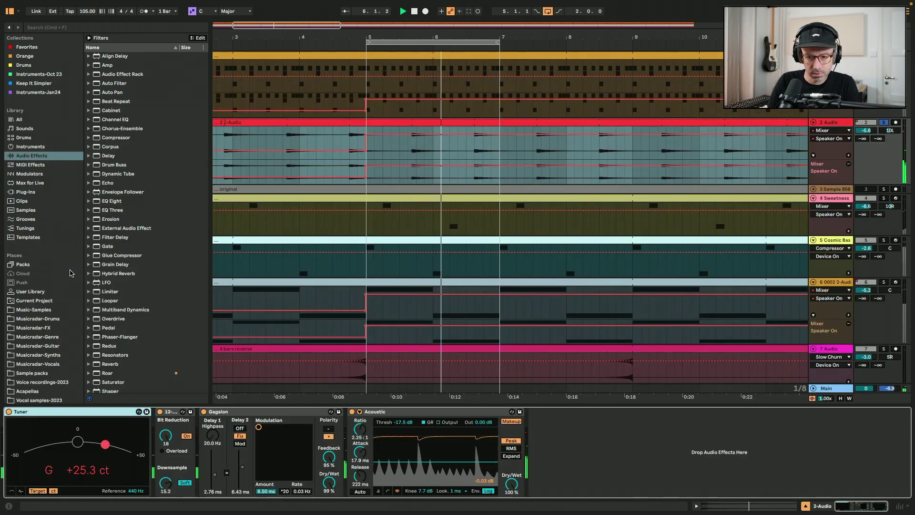
{"action": "key", "text": "shift+Tab"}
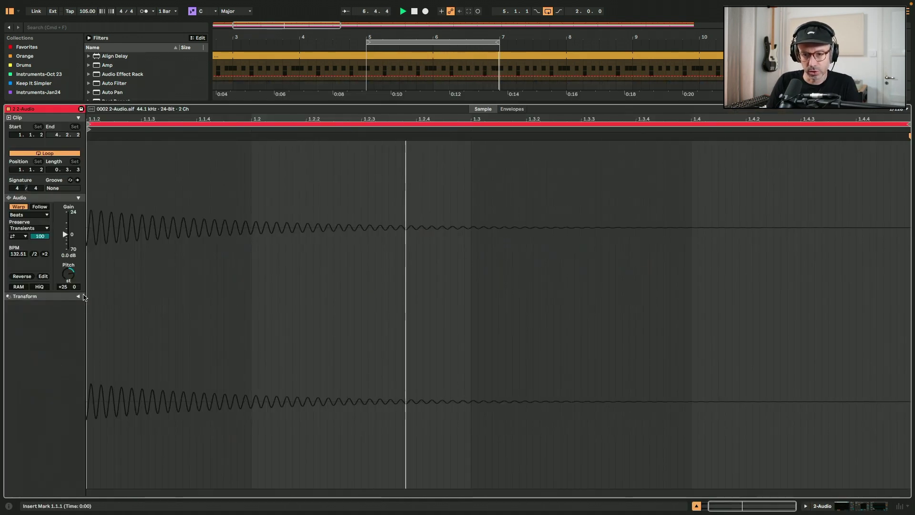
{"action": "key", "text": "shift+Tab"}
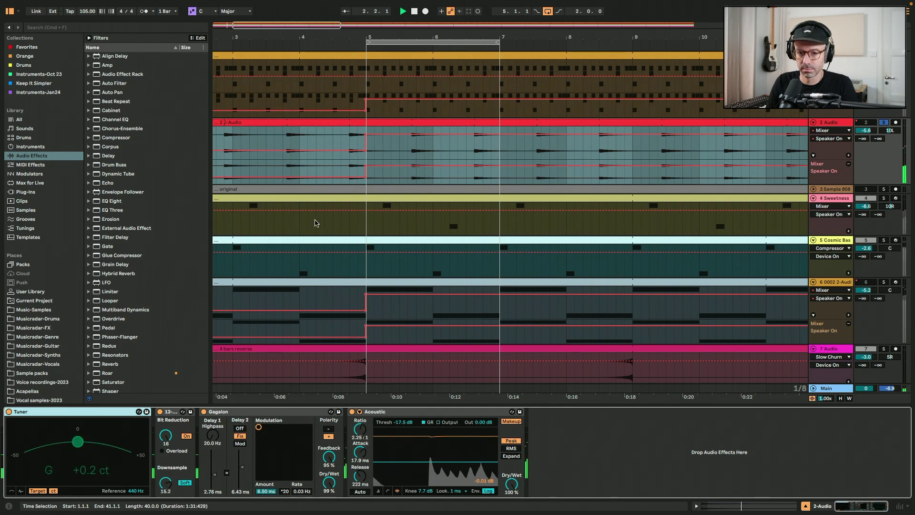
{"action": "key", "text": "shift+Tab"}
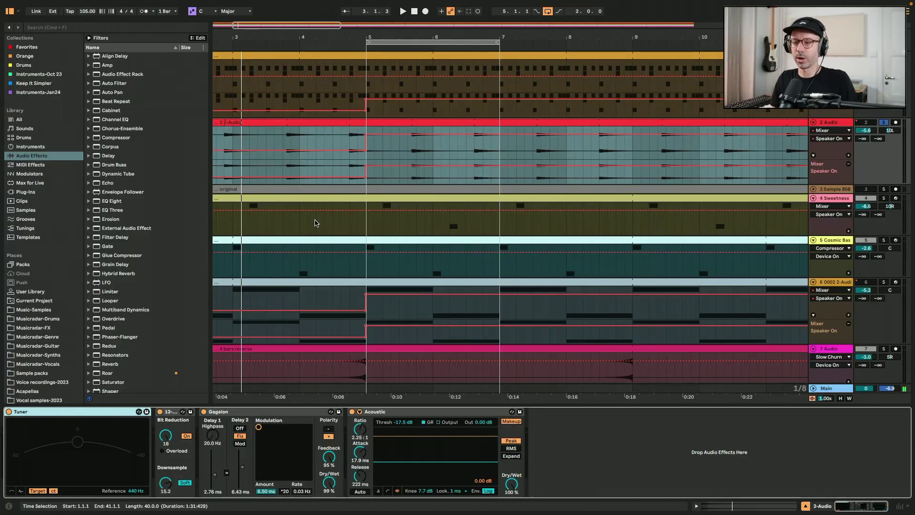
Play the 2-Audio track from bar 5 and examine its 12-bit Fidelity and Gagalon effects.
{"action": "left_click", "coordinate": [341, 105]}
{"action": "left_click", "coordinate": [382, 149]}
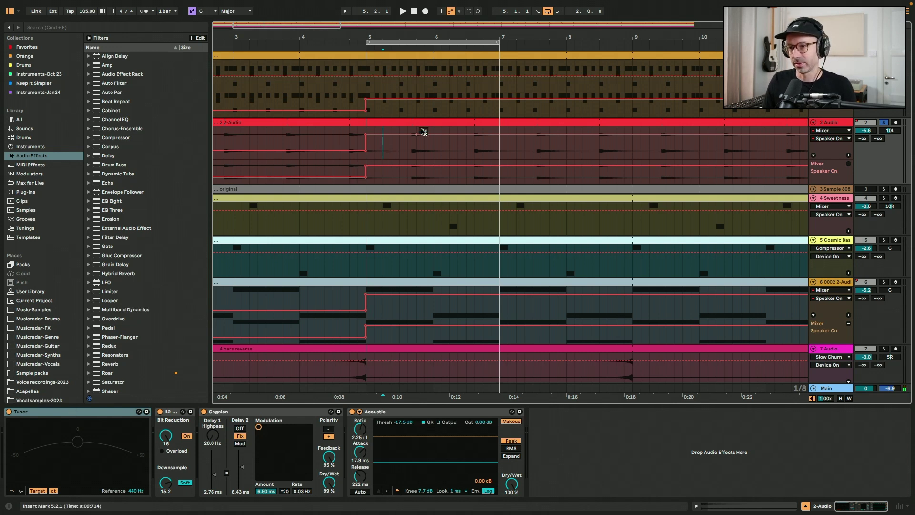
{"action": "left_click", "coordinate": [408, 122]}
{"action": "left_click", "coordinate": [404, 158]}
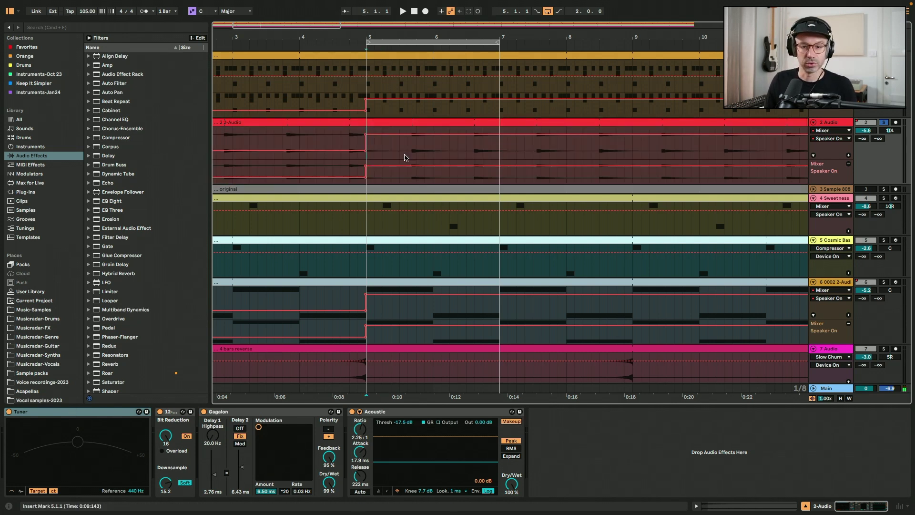
{"action": "key", "text": "space"}
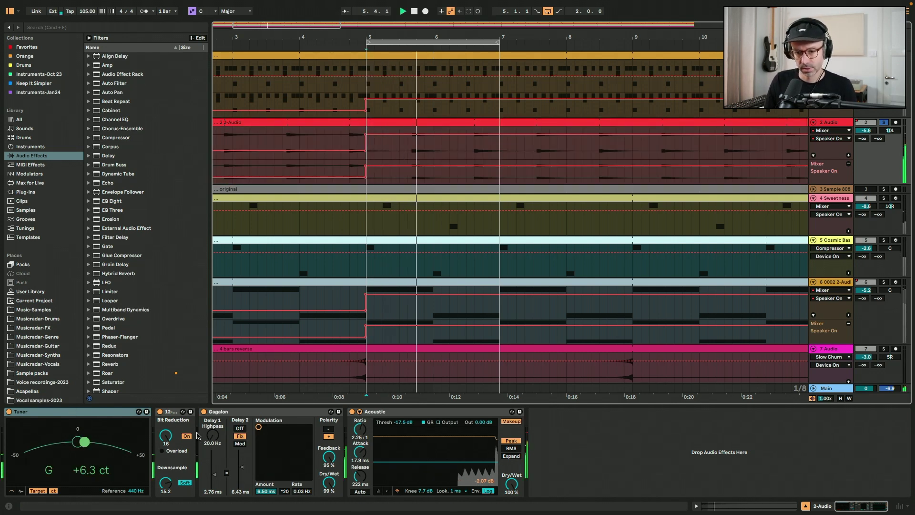
{"action": "left_click", "coordinate": [161, 413]}
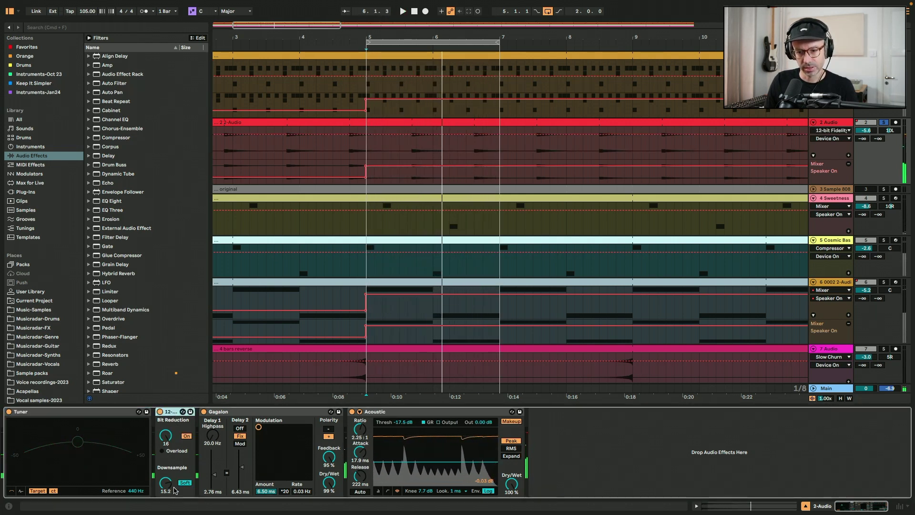
{"action": "left_click", "coordinate": [223, 412]}
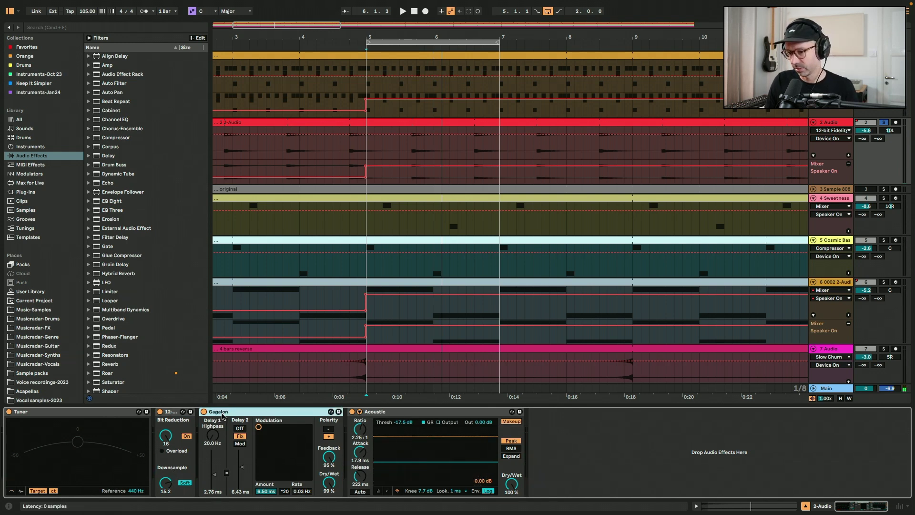
{"action": "key", "text": "space"}
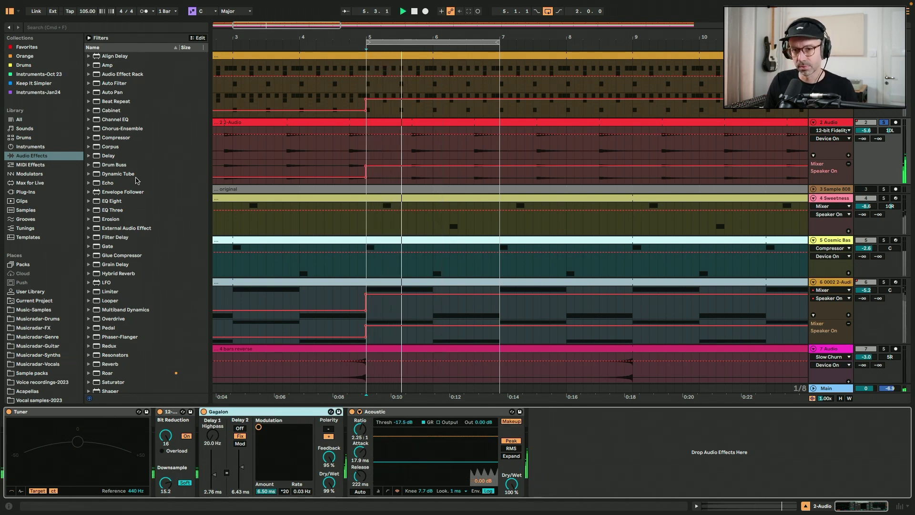
Add EQ Eight after the Tuner on 2-Audio, enable filter 1 as a low cut at 150 Hz, and audition it with the drums.
{"action": "left_click_drag", "start_coordinate": [118, 204], "coordinate": [171, 457]}
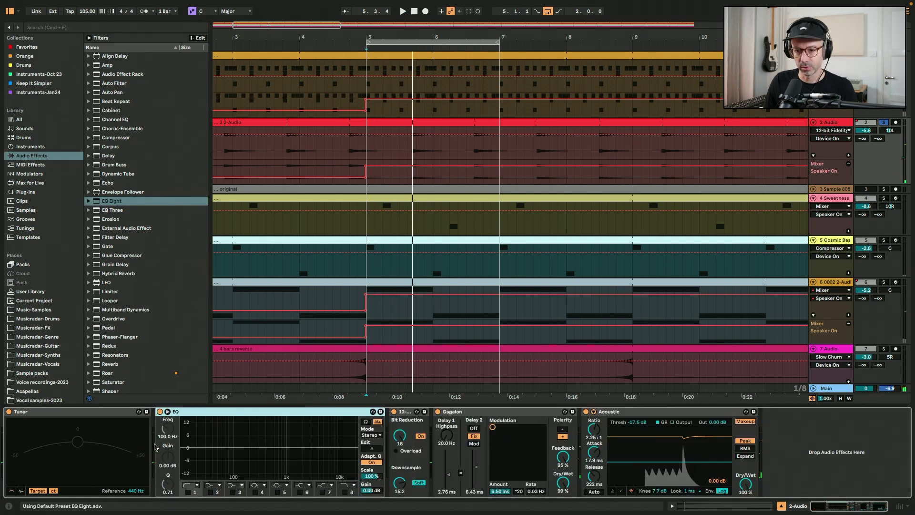
{"action": "left_click", "coordinate": [188, 492]}
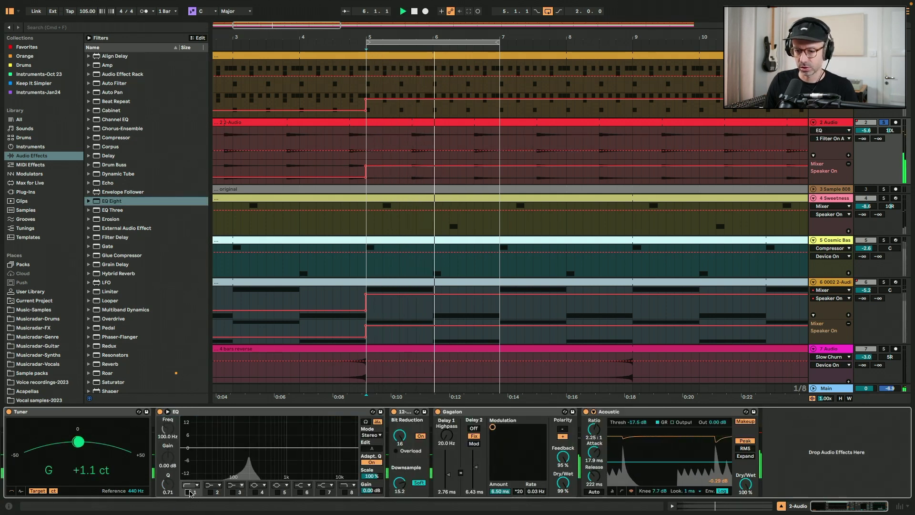
{"action": "left_click", "coordinate": [169, 432]}
{"action": "left_click_drag", "start_coordinate": [171, 433], "coordinate": [171, 422]}
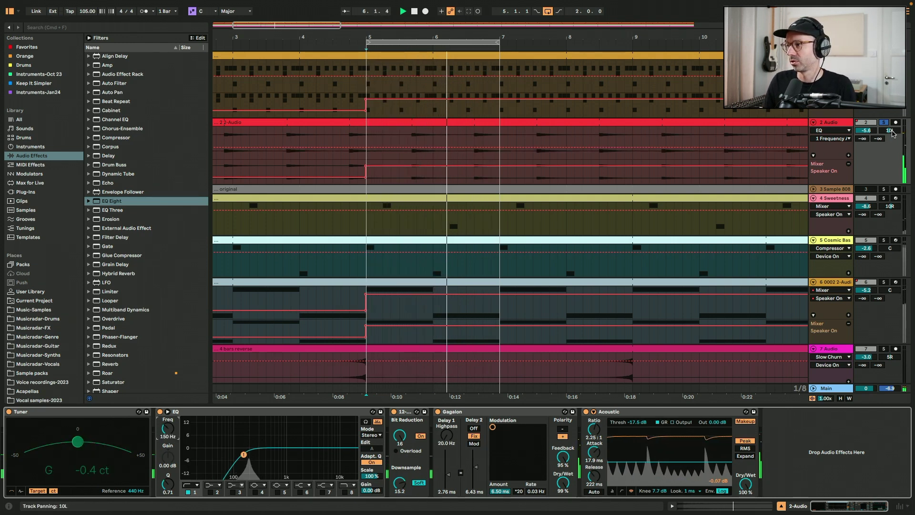
{"action": "key", "text": "space"}
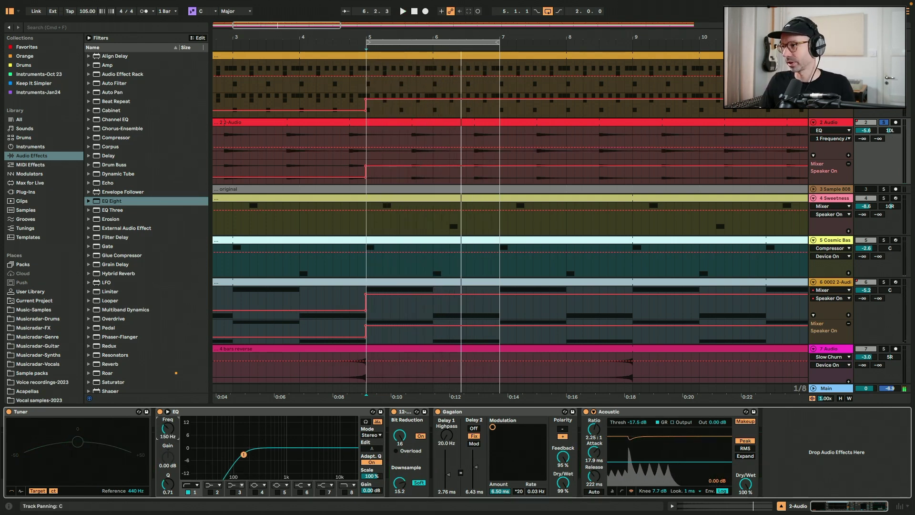
{"action": "key", "text": "Up"}
{"action": "key", "text": "space"}
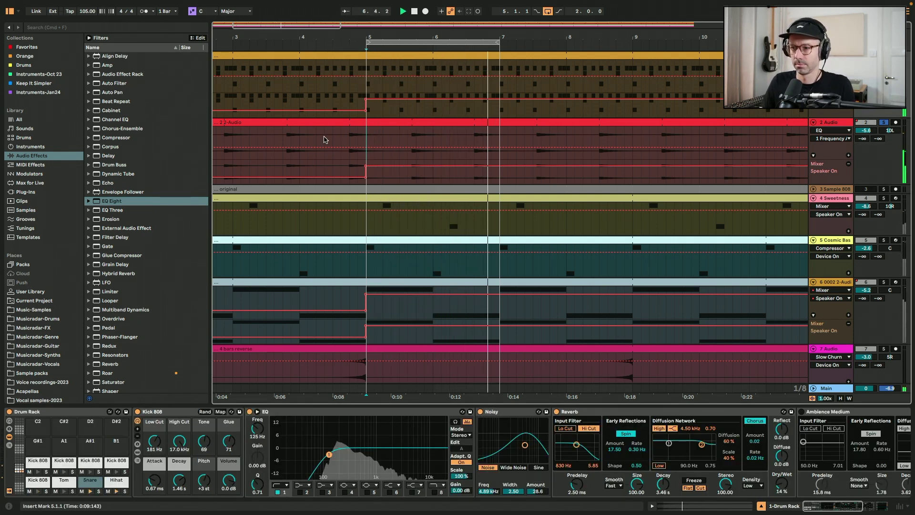
{"action": "key", "text": "space"}
Solo the Sweetness track instead of 2-Audio, play it from bar 5 and view its clip's notes.
{"action": "left_click", "coordinate": [883, 197]}
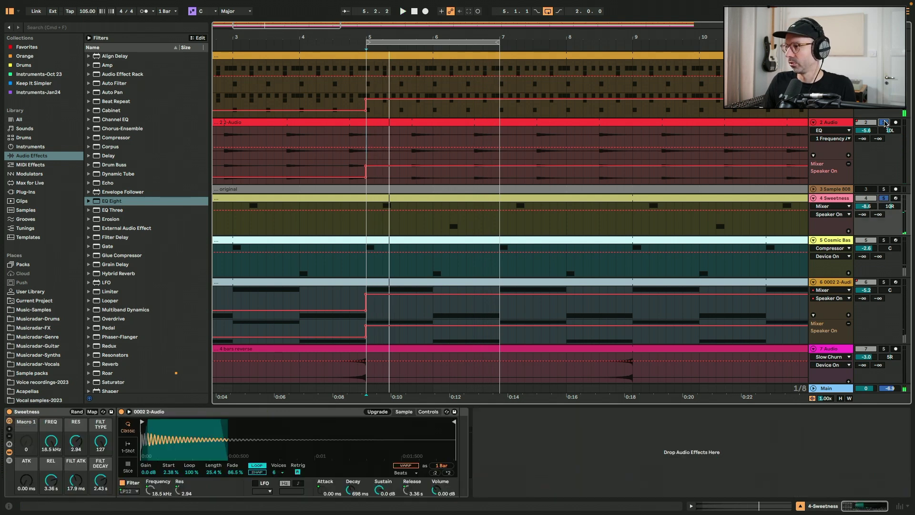
{"action": "key", "text": "space"}
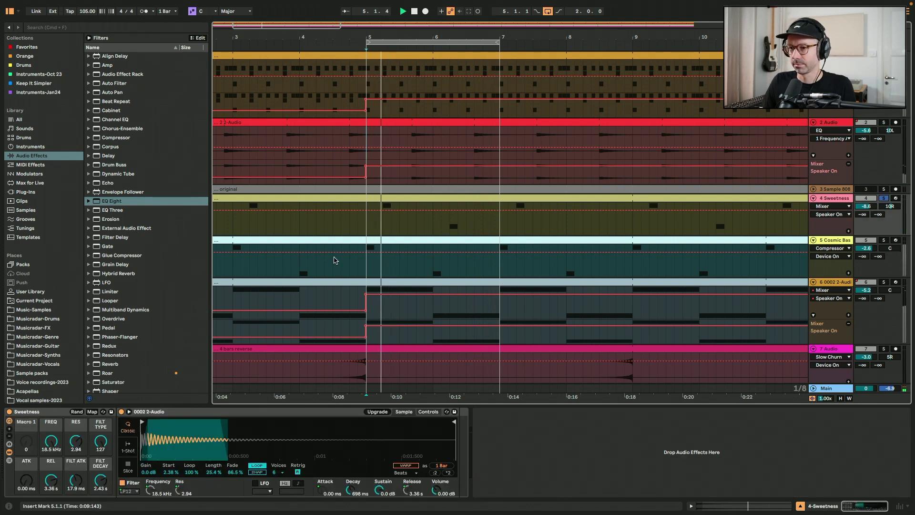
{"action": "key", "text": "space"}
{"action": "double_click", "coordinate": [373, 206]}
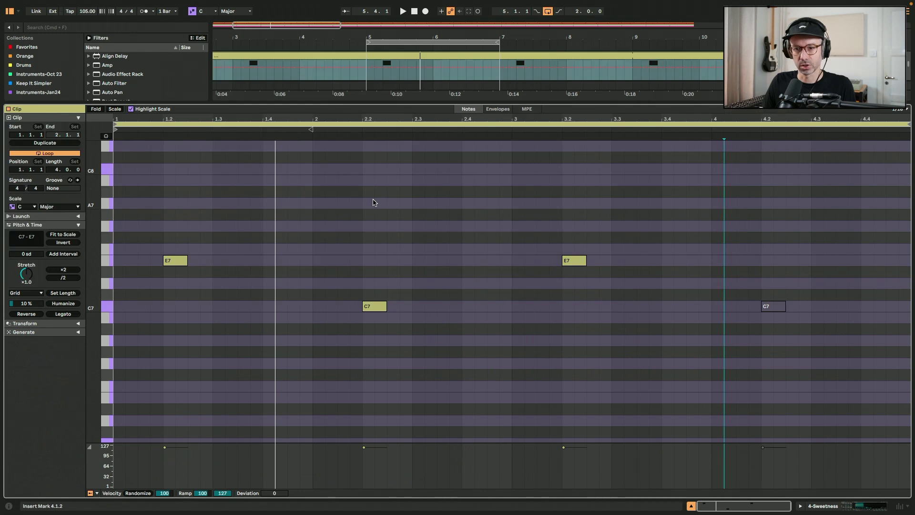
{"action": "key", "text": "shift+Tab"}
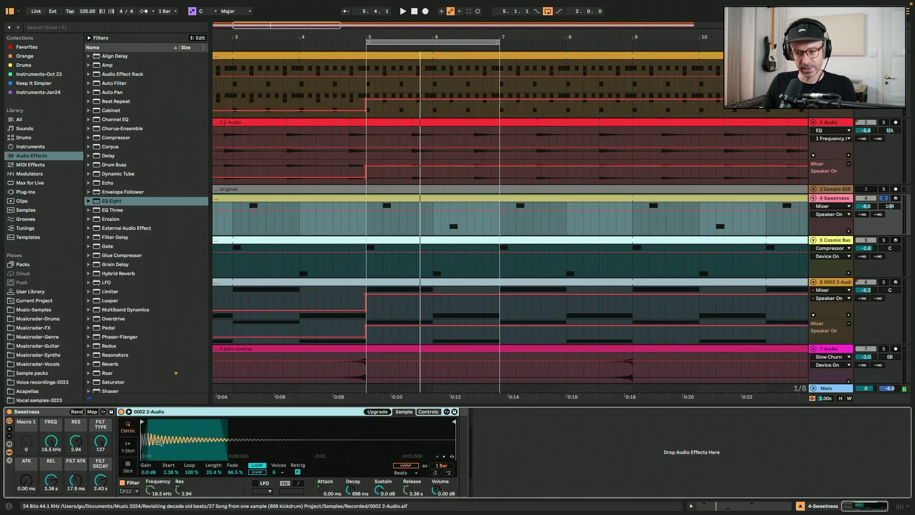
Arm the Sweetness track for live playing, examine its sample and recheck the notes in its clip.
{"action": "left_click", "coordinate": [895, 198]}
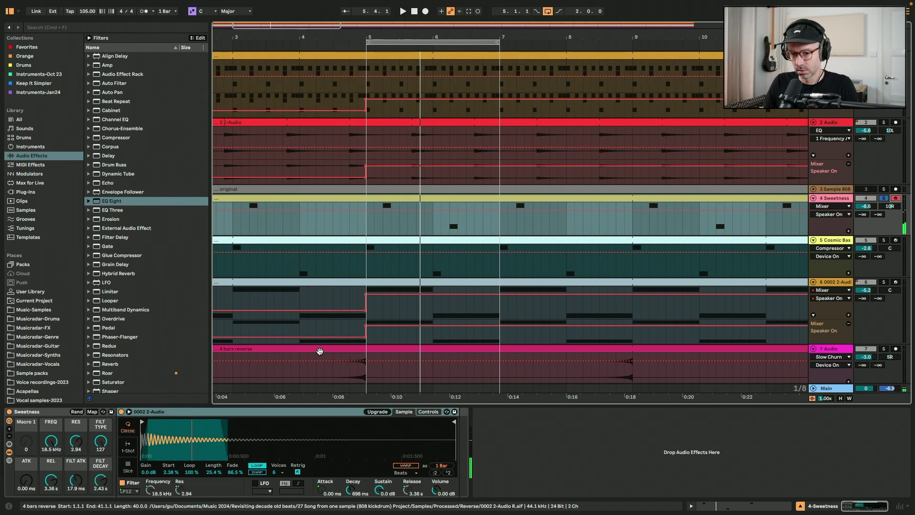
{"action": "right_click", "coordinate": [180, 438]}
{"action": "key", "text": "Escape"}
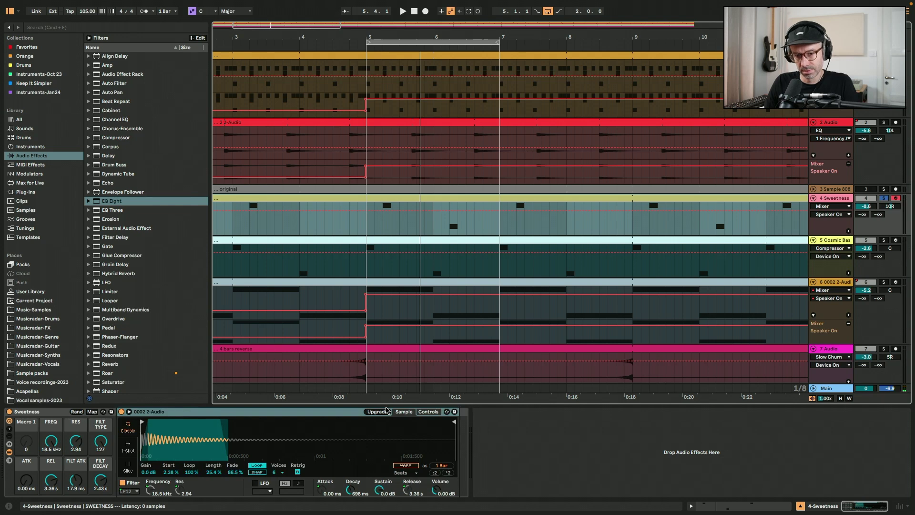
{"action": "double_click", "coordinate": [396, 196]}
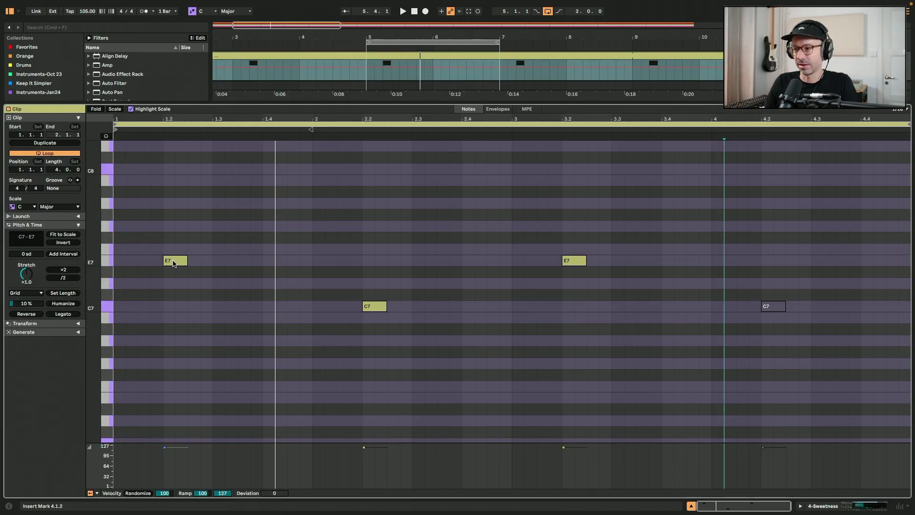
{"action": "key", "text": "shift+Tab"}
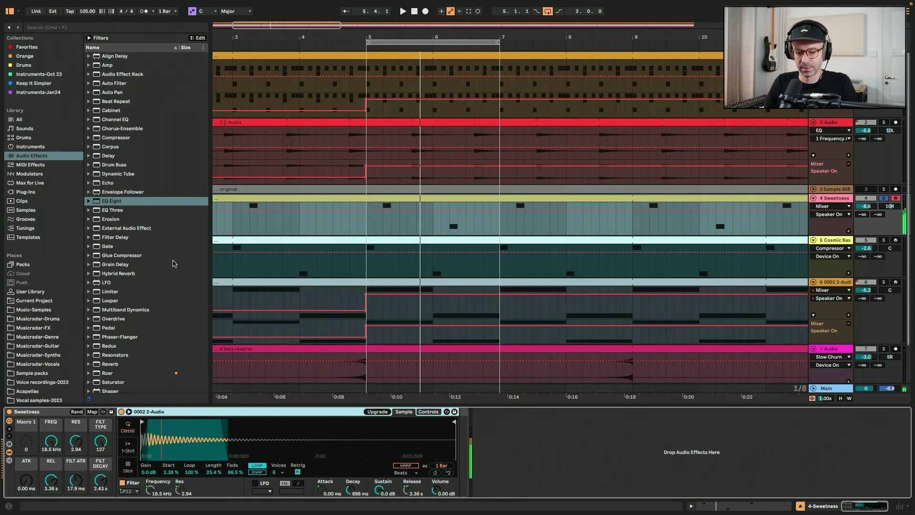
Play Sweetness live in a higher octave and add EQ Eight to the track, with filter 1 as a low cut at 400 Hz.
{"action": "key", "text": "x"}
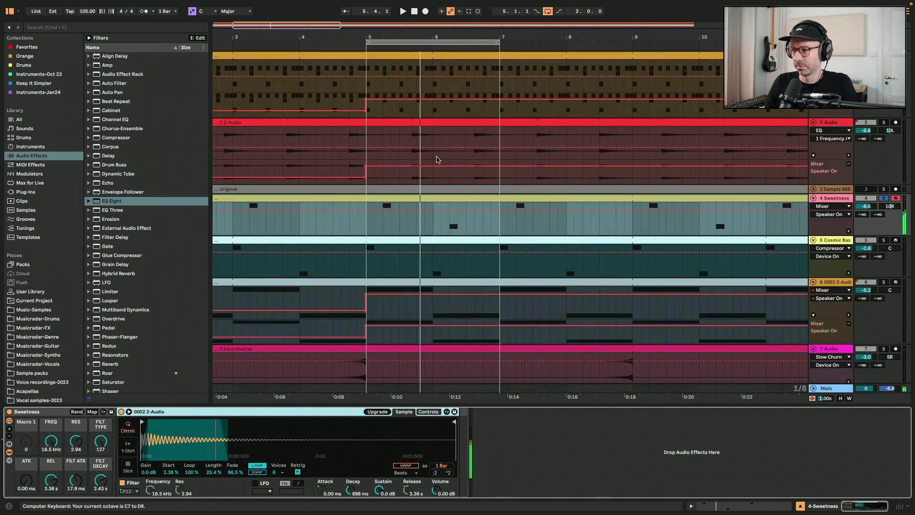
{"action": "key", "text": "space"}
{"action": "left_click_drag", "start_coordinate": [112, 201], "coordinate": [556, 447]}
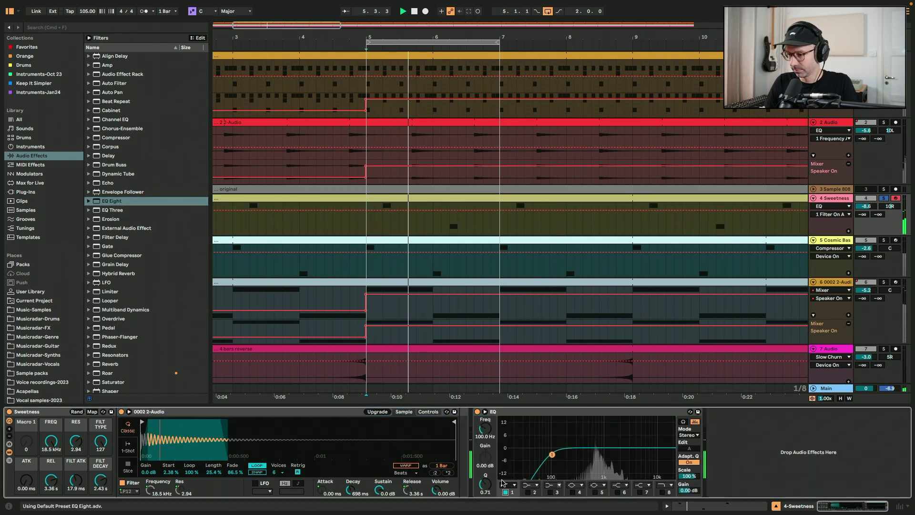
{"action": "left_click_drag", "start_coordinate": [484, 434], "coordinate": [484, 428]}
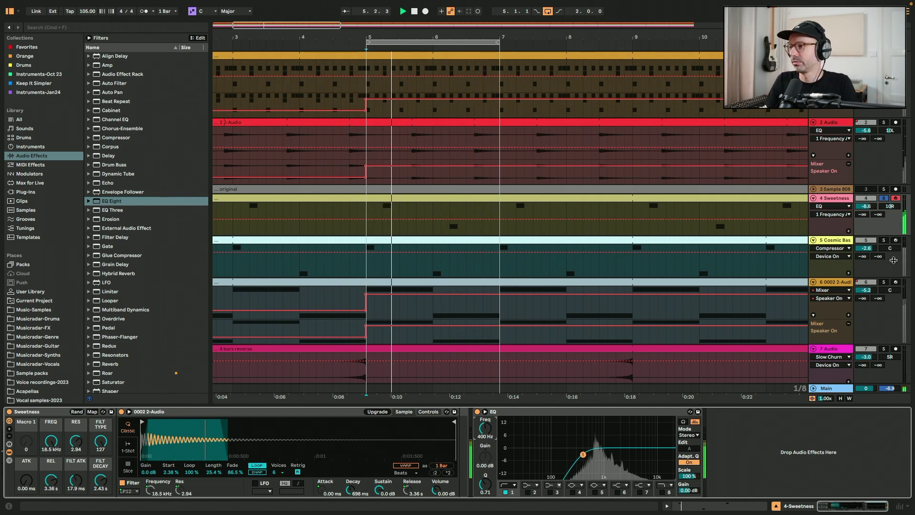
Solo and arm the Cosmic Bass track, play it from bar 5 and examine its sample and device chain.
{"action": "left_click", "coordinate": [367, 267]}
{"action": "key", "text": "space"}
{"action": "scroll", "coordinate": [369, 268], "scroll_direction": "down", "scroll_amount": 2}
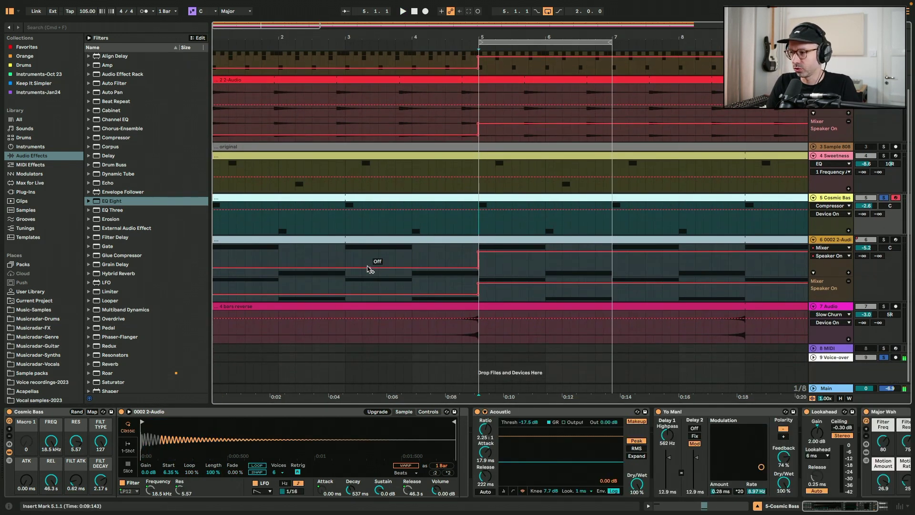
{"action": "scroll", "coordinate": [367, 268], "scroll_direction": "right", "scroll_amount": 5}
{"action": "scroll", "coordinate": [367, 269], "scroll_direction": "up", "scroll_amount": 1}
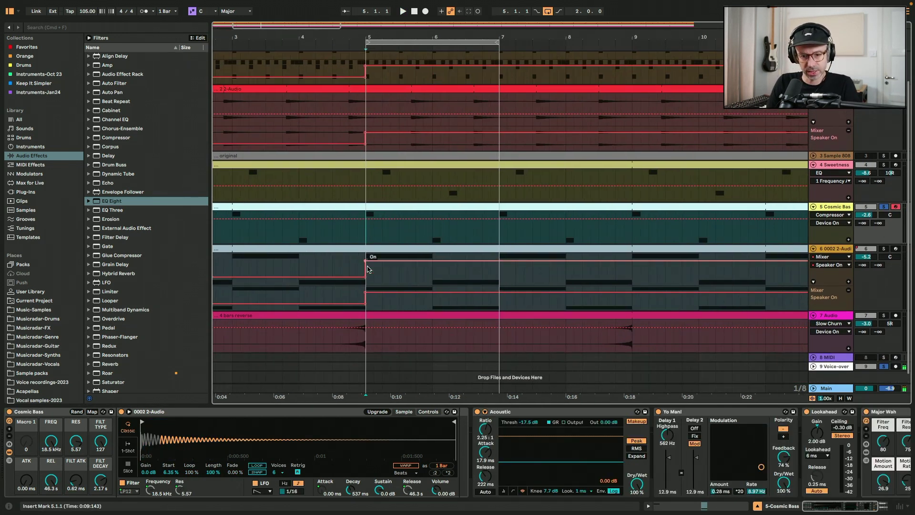
{"action": "left_click", "coordinate": [181, 412]}
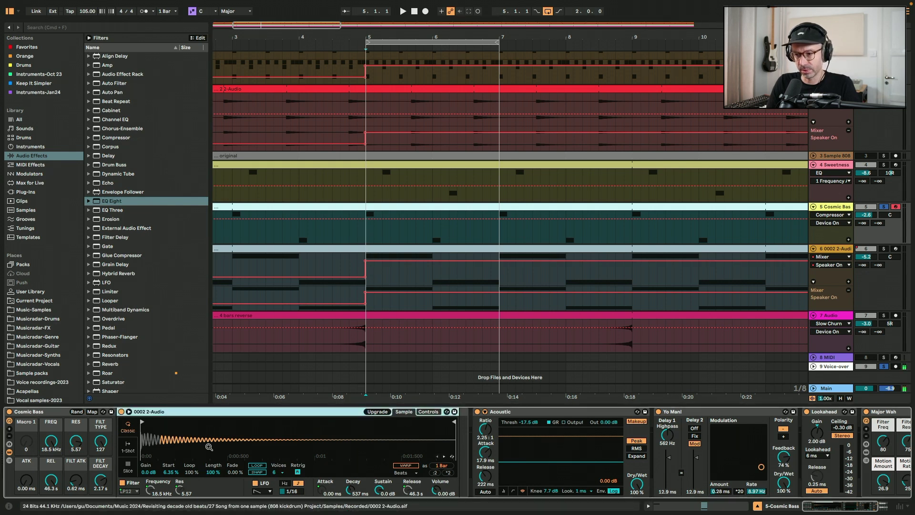
{"action": "scroll", "coordinate": [222, 442], "scroll_direction": "right", "scroll_amount": 5}
{"action": "key", "text": "space"}
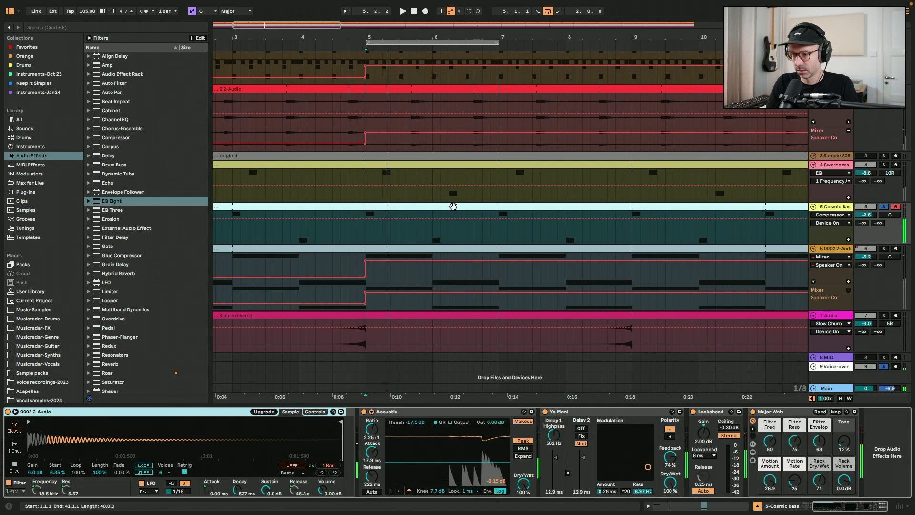
{"action": "key", "text": "space"}
View the notes in the Cosmic Bass clip, return to its devices and play the sound live in a lower octave.
{"action": "left_click", "coordinate": [447, 207]}
{"action": "double_click", "coordinate": [447, 207]}
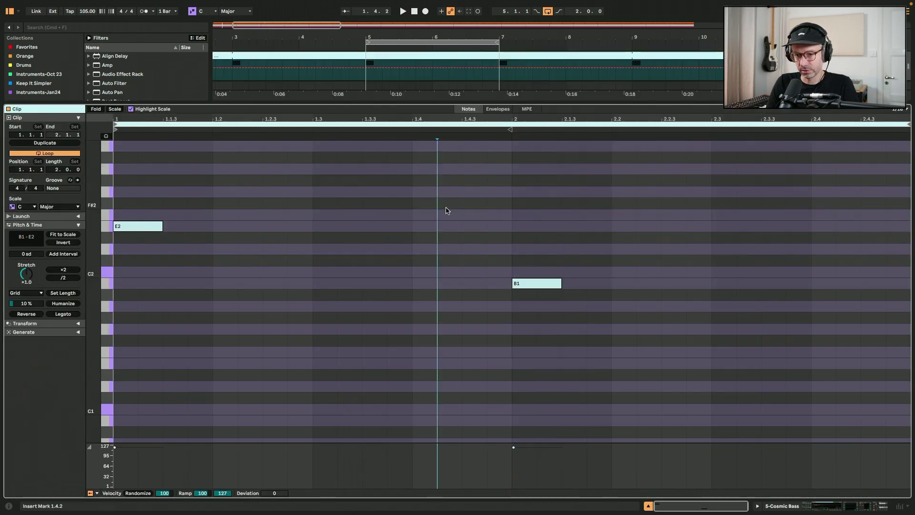
{"action": "key", "text": "shift+Tab"}
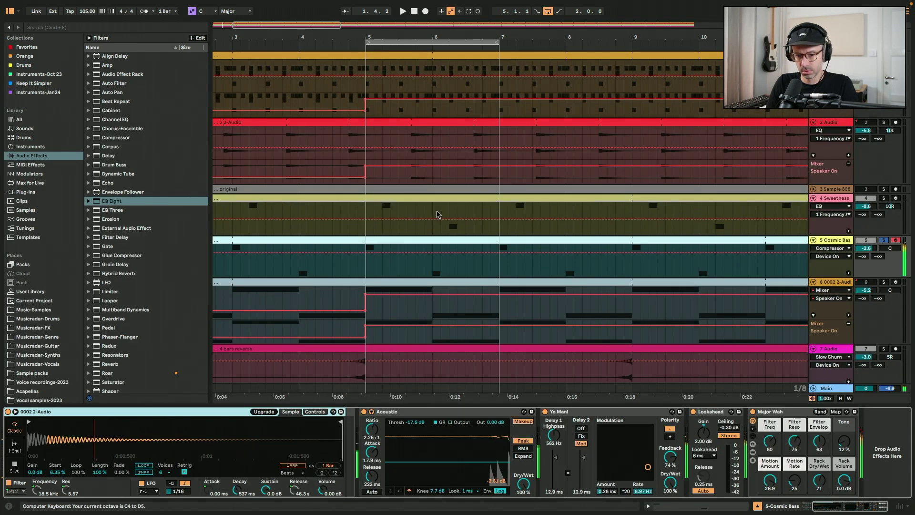
{"action": "key", "text": "z"}
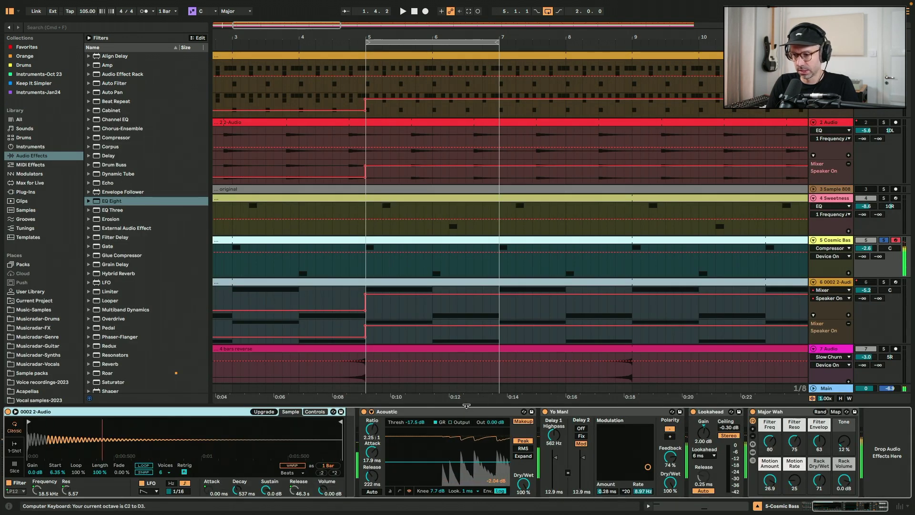
Examine the Acoustic, Yo Man!, Lookahead and Major Wah effects on Cosmic Bass one after another.
{"action": "left_click", "coordinate": [447, 411]}
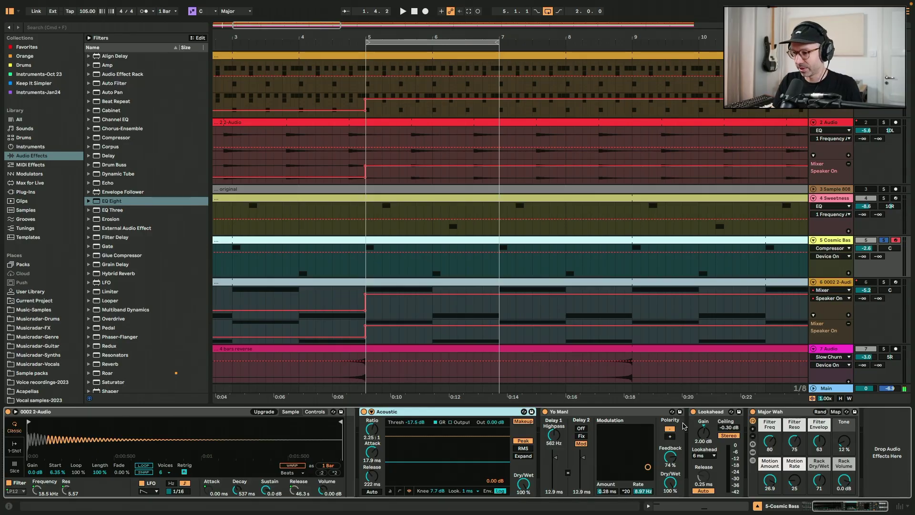
{"action": "left_click", "coordinate": [622, 413]}
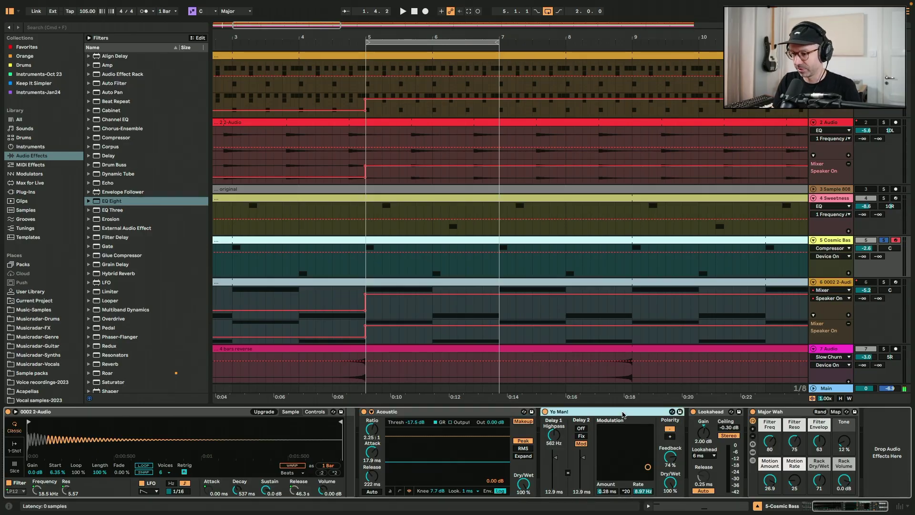
{"action": "left_click", "coordinate": [672, 412]}
{"action": "left_click", "coordinate": [671, 412]}
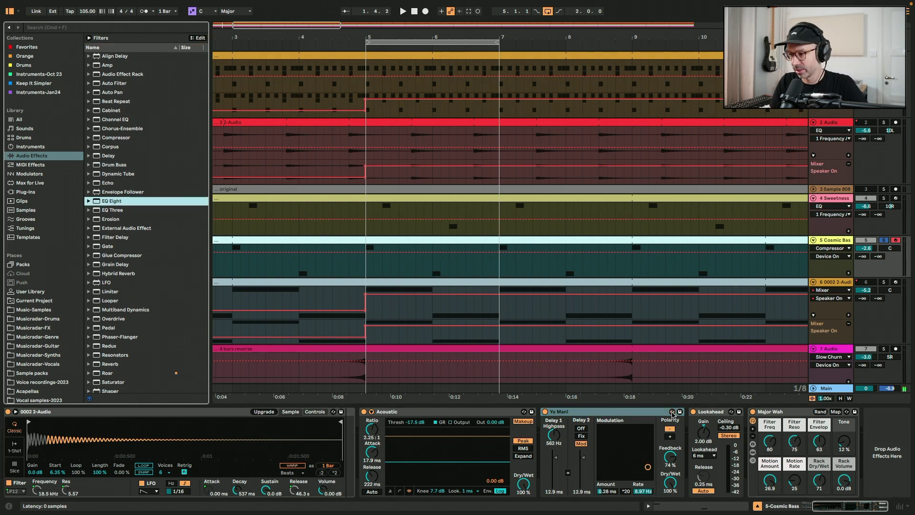
{"action": "left_click", "coordinate": [719, 413]}
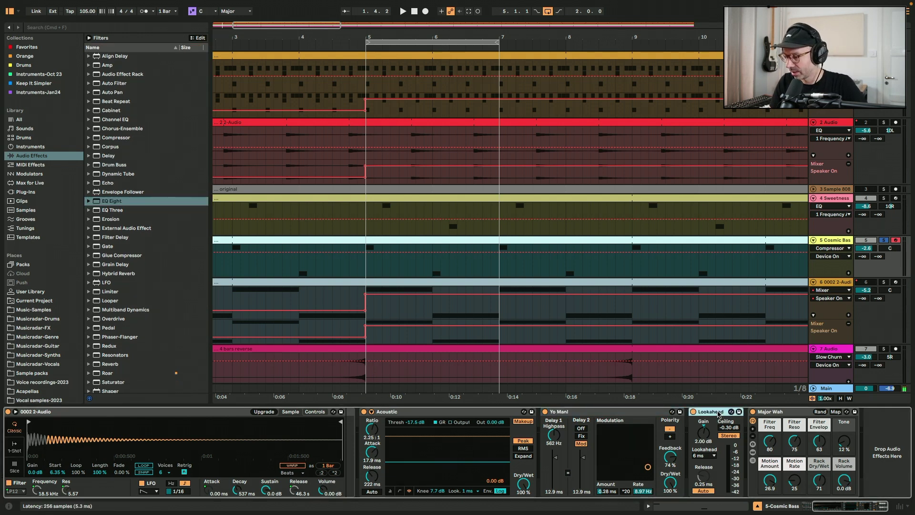
{"action": "left_click", "coordinate": [769, 413]}
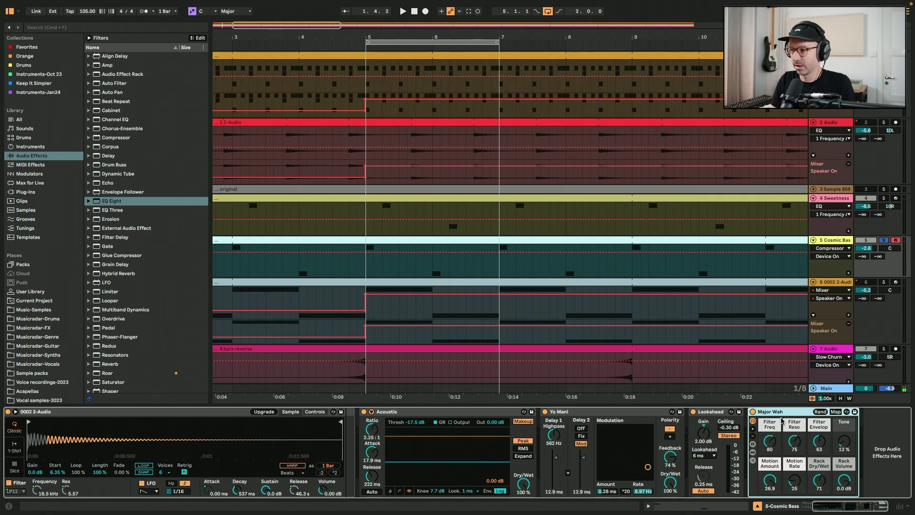
Play Cosmic Bass from bar 5 and add a Utility before the Acoustic compressor with Mono enabled.
{"action": "left_click", "coordinate": [369, 266]}
{"action": "key", "text": "space"}
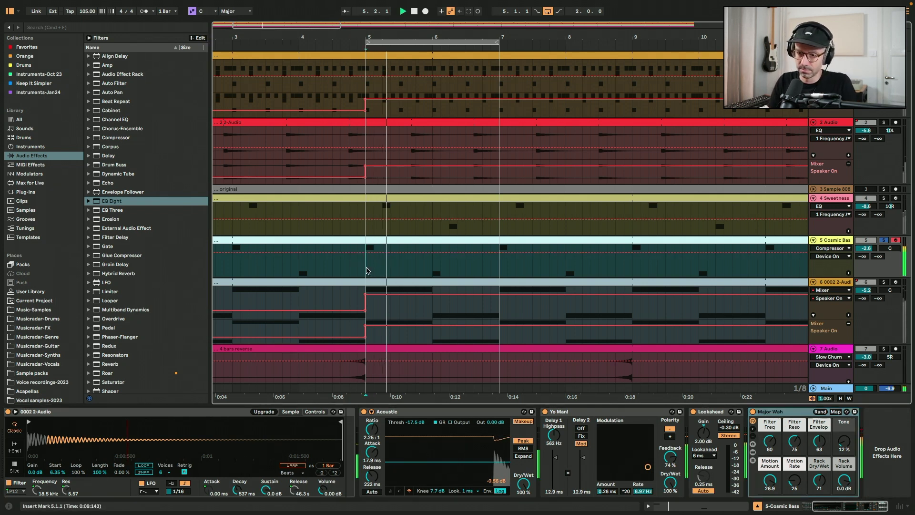
{"action": "scroll", "coordinate": [111, 334], "scroll_direction": "down", "scroll_amount": 3}
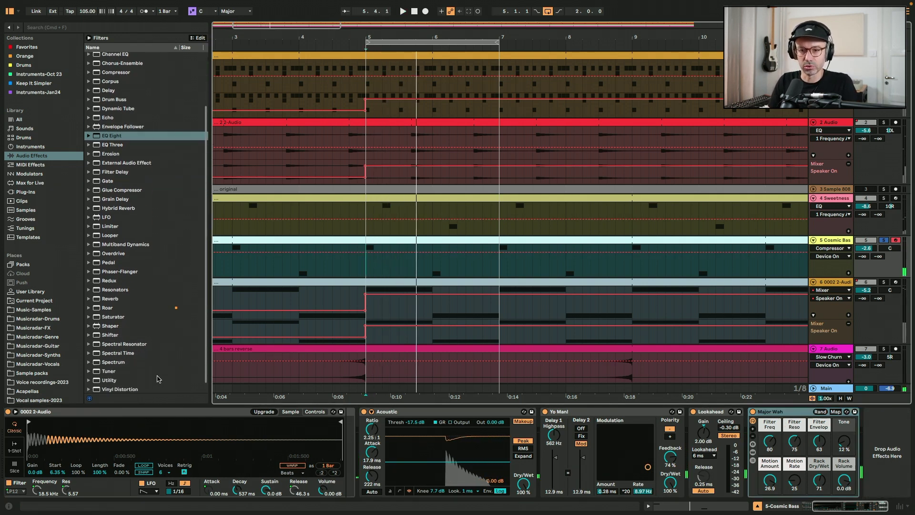
{"action": "left_click", "coordinate": [111, 380]}
{"action": "left_click_drag", "start_coordinate": [111, 380], "coordinate": [361, 452]}
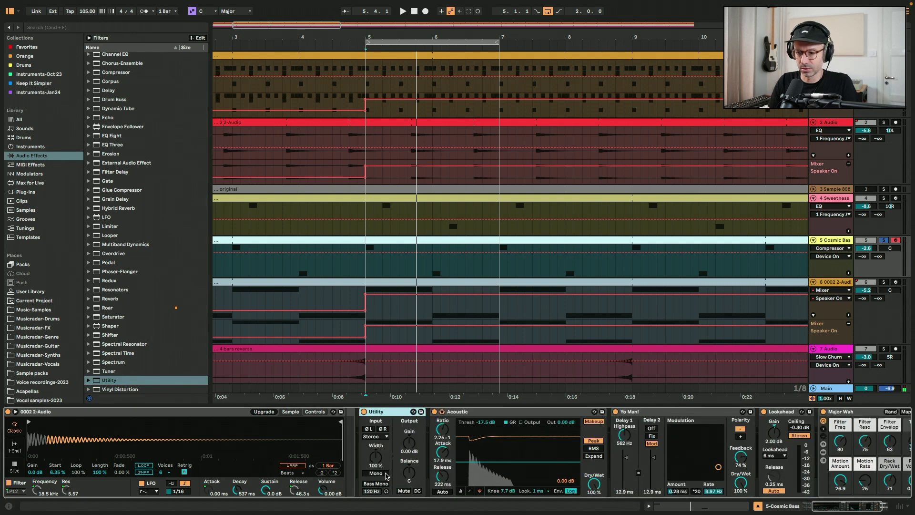
{"action": "left_click", "coordinate": [376, 473]}
Switch off the Acoustic compressor on Cosmic Bass, and fold both it and the Lookahead limiter.
{"action": "left_click", "coordinate": [441, 412]}
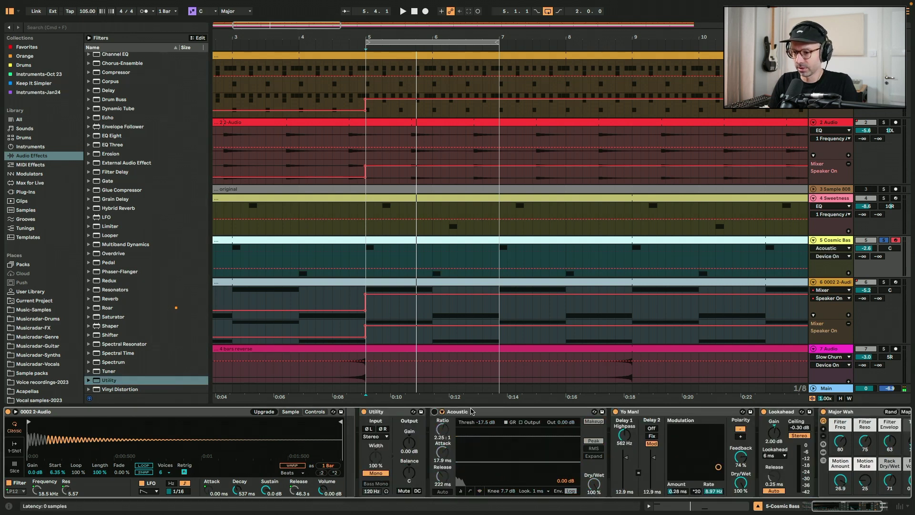
{"action": "double_click", "coordinate": [471, 412]}
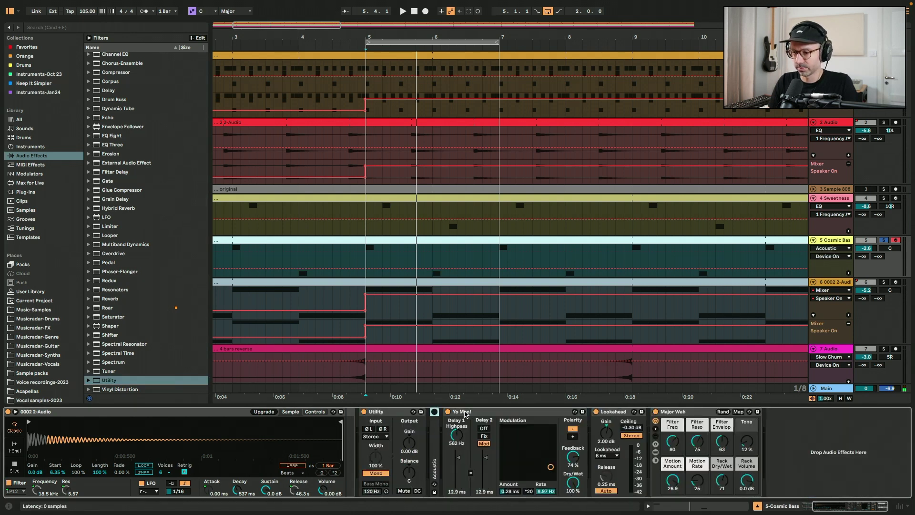
{"action": "key", "text": "space"}
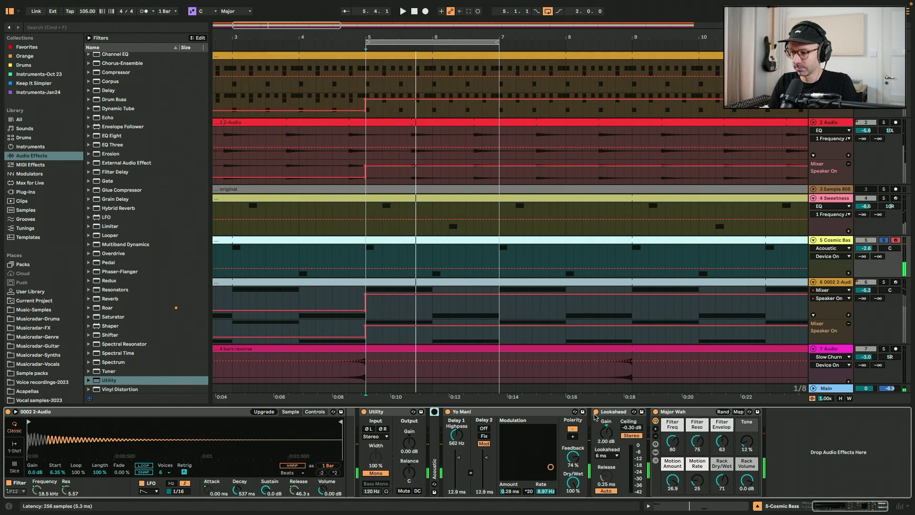
{"action": "double_click", "coordinate": [606, 413]}
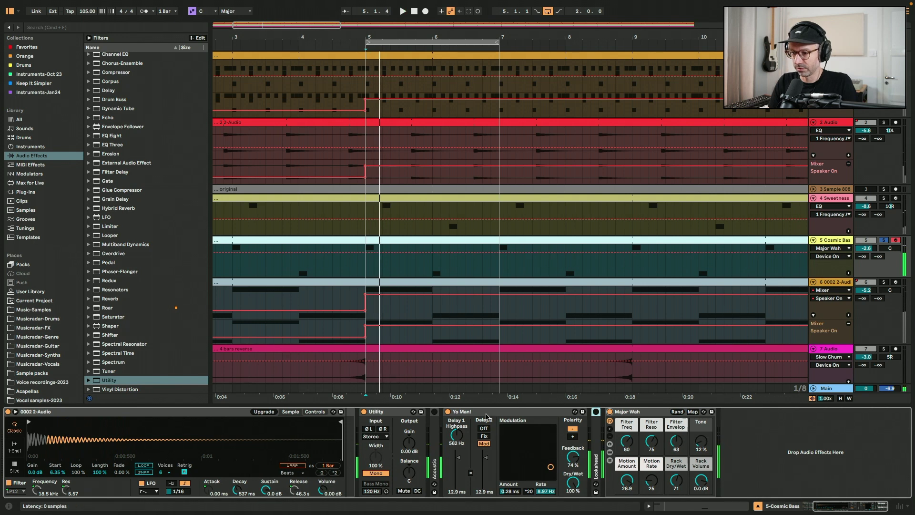
Audition Cosmic Bass with Yo Man! bypassed and re-enabled, and add EQ Eight after the Utility.
{"action": "left_click", "coordinate": [448, 411]}
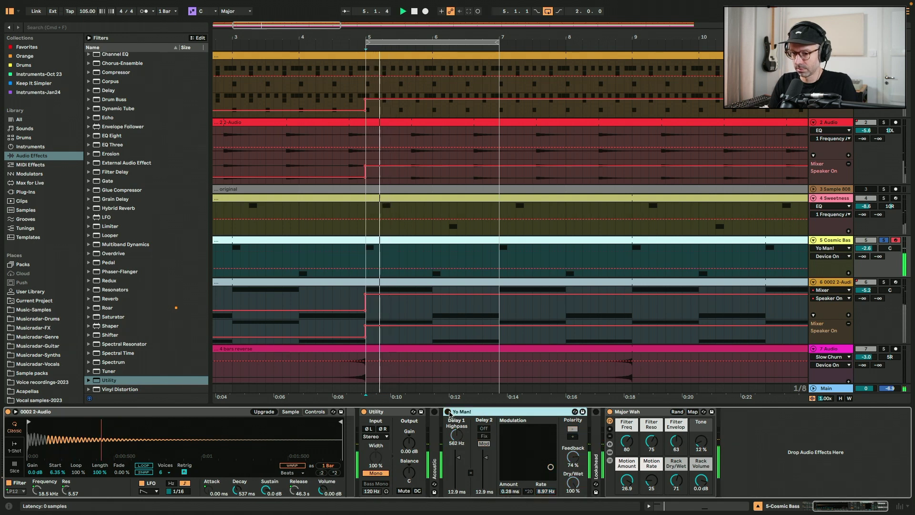
{"action": "left_click", "coordinate": [448, 412]}
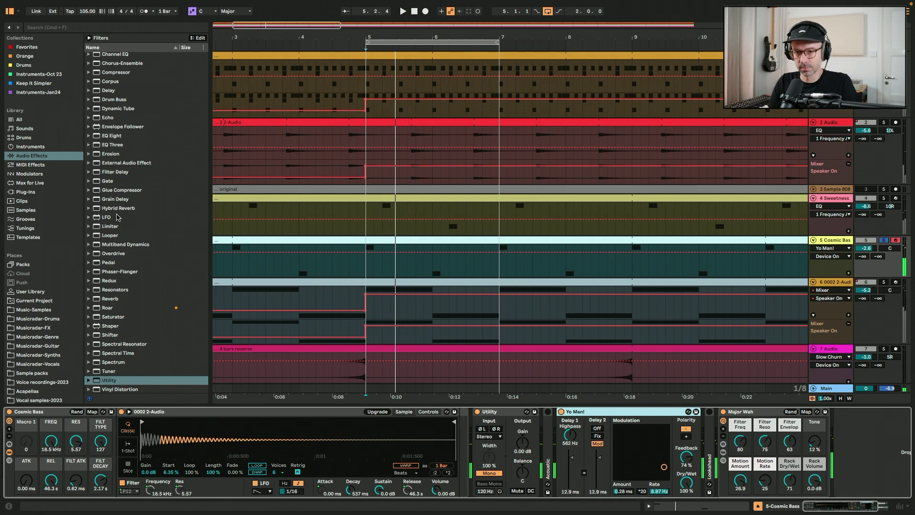
{"action": "left_click_drag", "start_coordinate": [114, 136], "coordinate": [572, 424]}
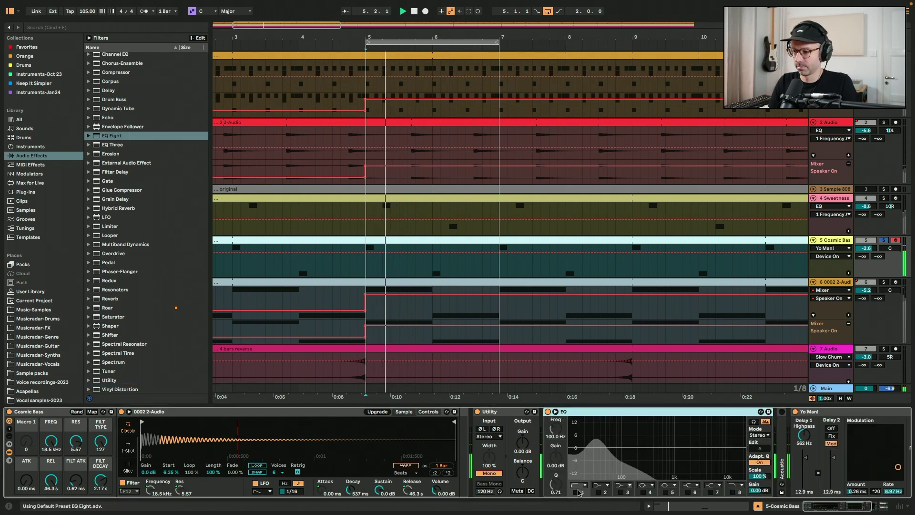
Solo and arm the 0002 2-Audio track, play it from bar 5 and examine its sample.
{"action": "scroll", "coordinate": [715, 286], "scroll_direction": "down", "scroll_amount": 2}
{"action": "left_click", "coordinate": [895, 240]}
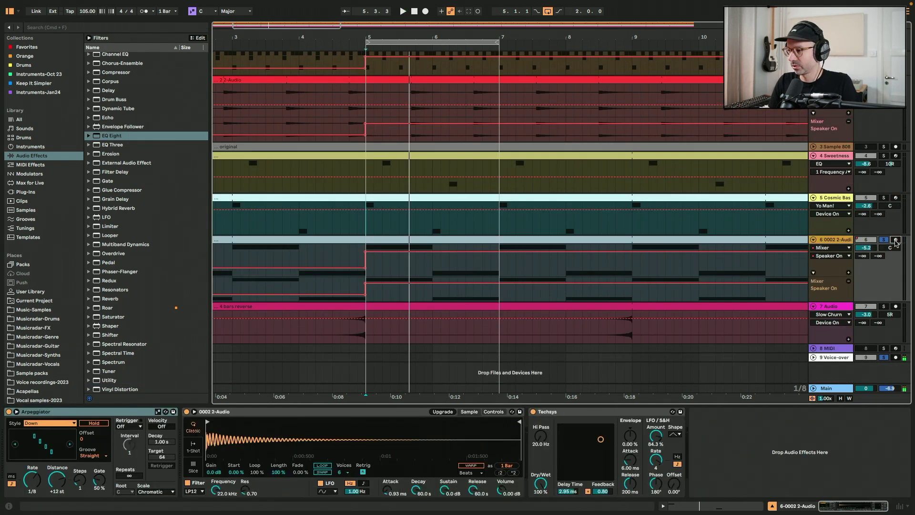
{"action": "left_click", "coordinate": [371, 276]}
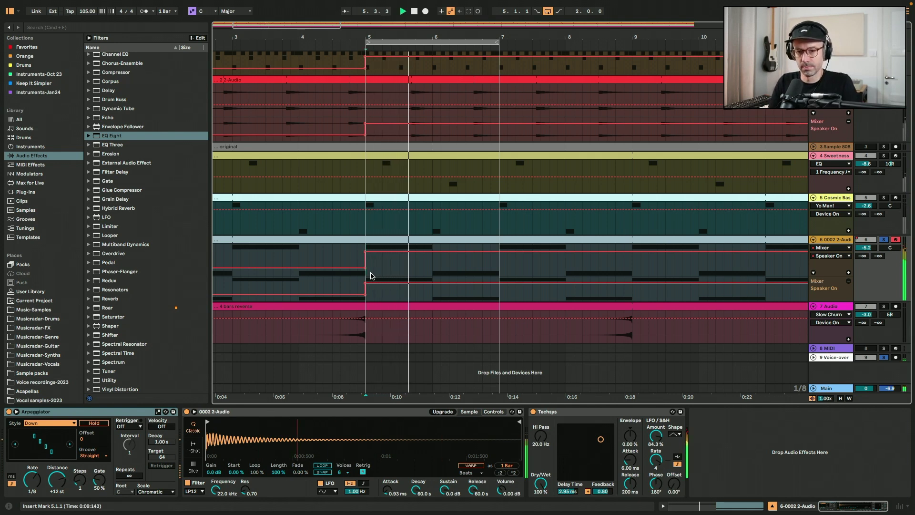
{"action": "left_click", "coordinate": [244, 417]}
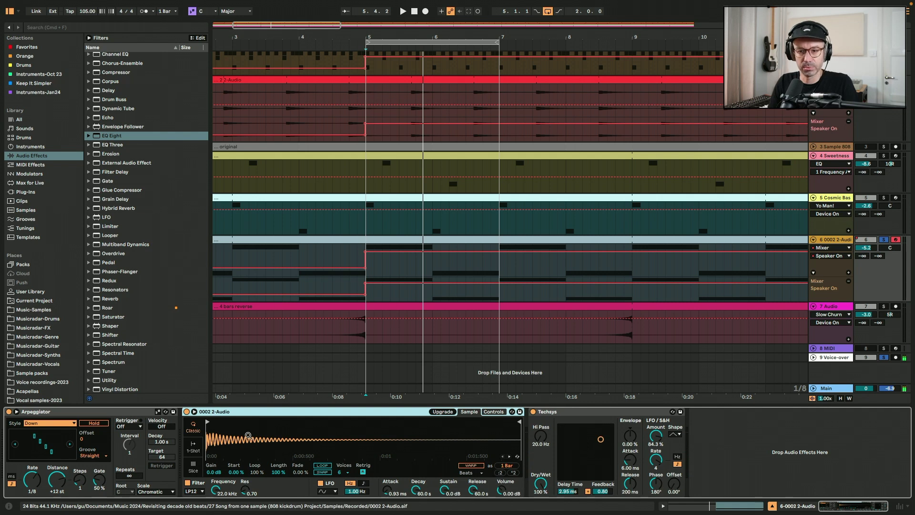
{"action": "key", "text": "Left"}
Compare the 0002 2-Audio track with the Techsys effect on and off, and view the notes in its clip.
{"action": "left_click", "coordinate": [558, 413]}
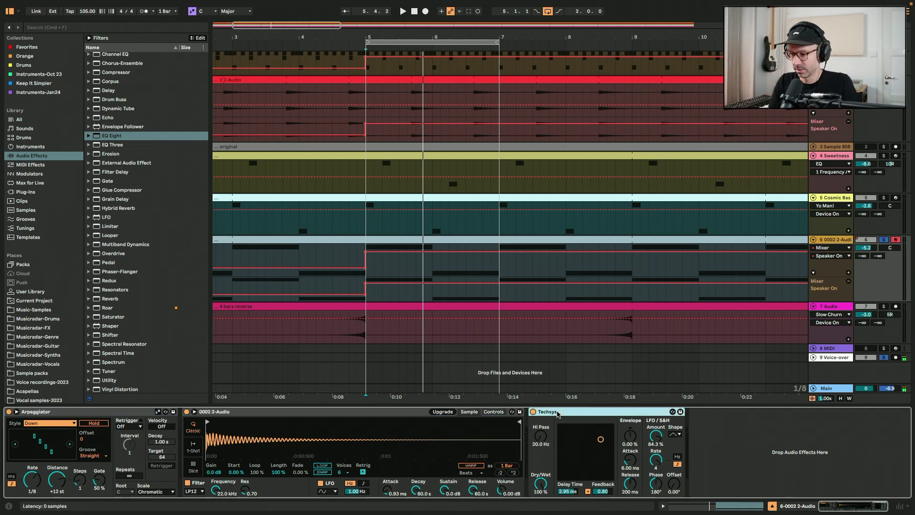
{"action": "left_click", "coordinate": [205, 51]}
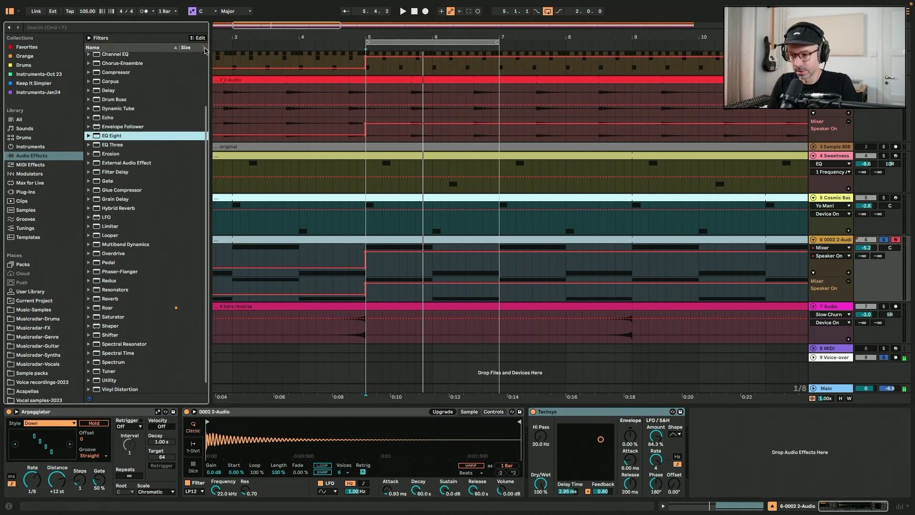
{"action": "left_click", "coordinate": [585, 415]}
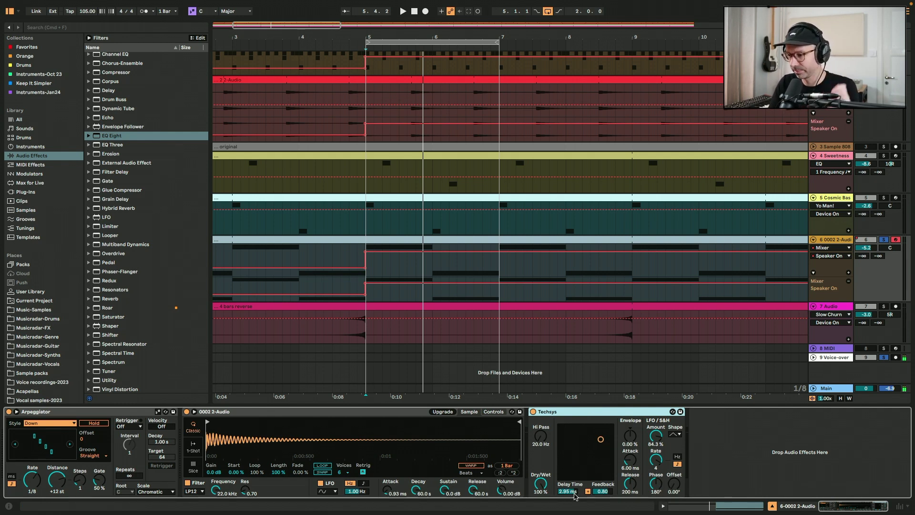
{"action": "key", "text": "space"}
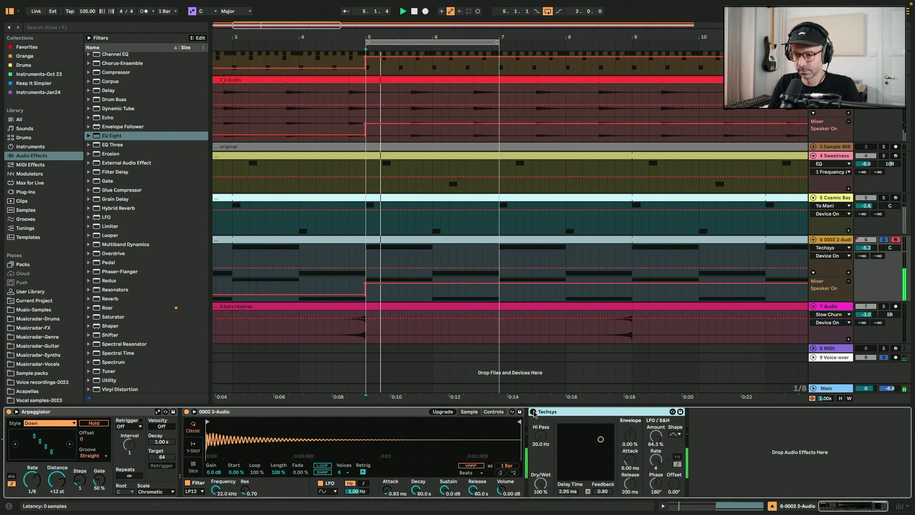
{"action": "left_click", "coordinate": [534, 411]}
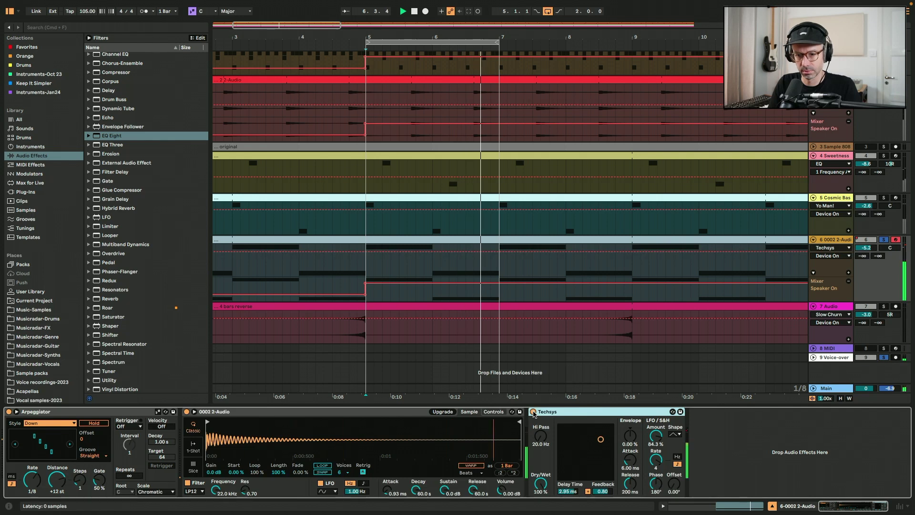
{"action": "key", "text": "space"}
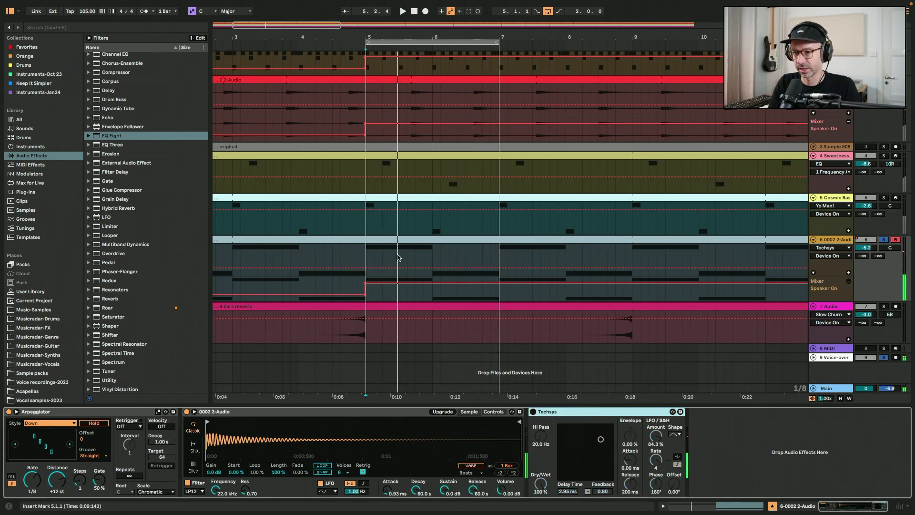
{"action": "double_click", "coordinate": [384, 245]}
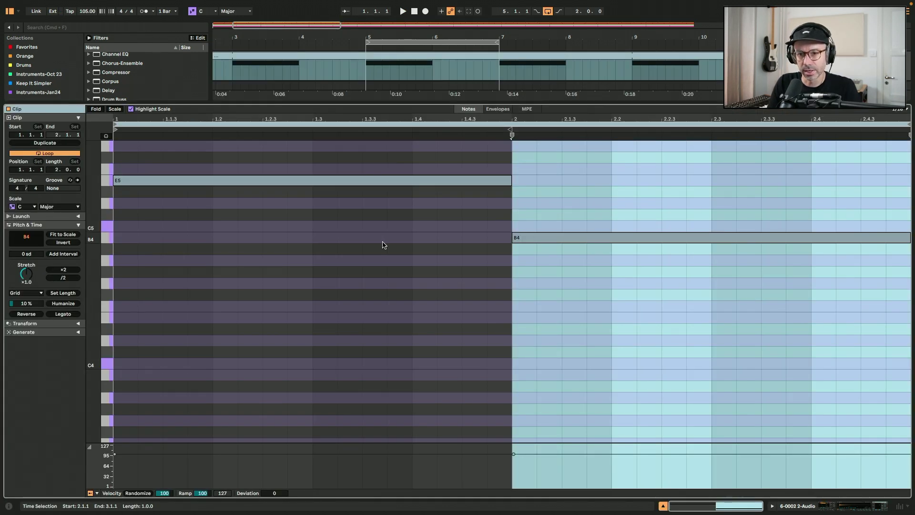
Play the 0002 2-Audio track with the Arpeggiator toggled to compare it bypassed and enabled, and select the track's clip.
{"action": "key", "text": "super+alt+e"}
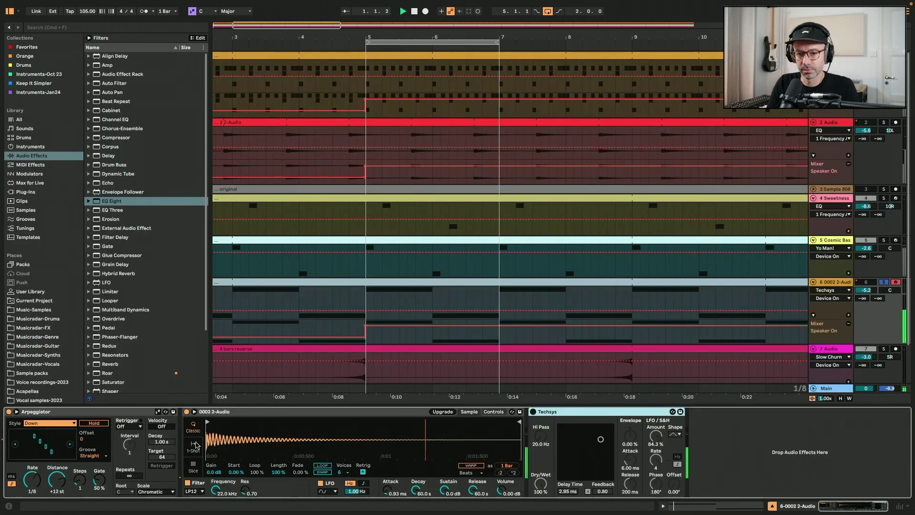
{"action": "left_click", "coordinate": [8, 411]}
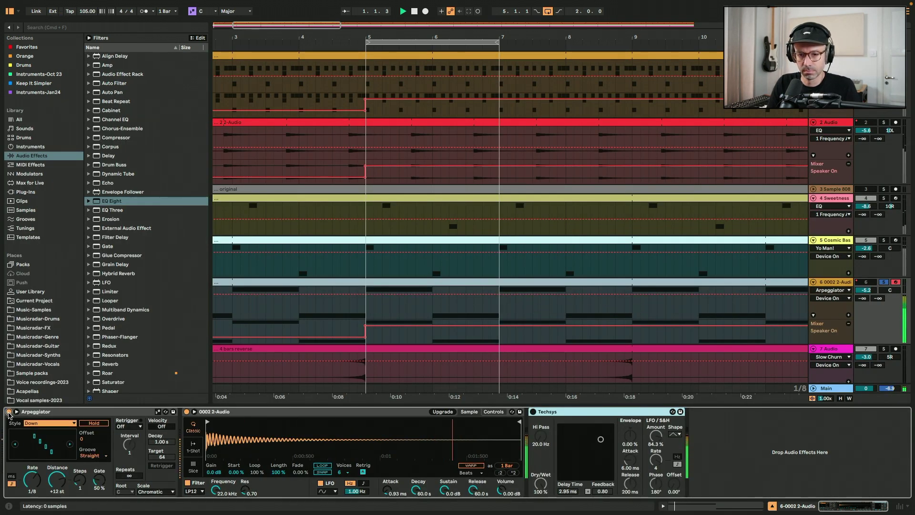
{"action": "left_click", "coordinate": [380, 284]}
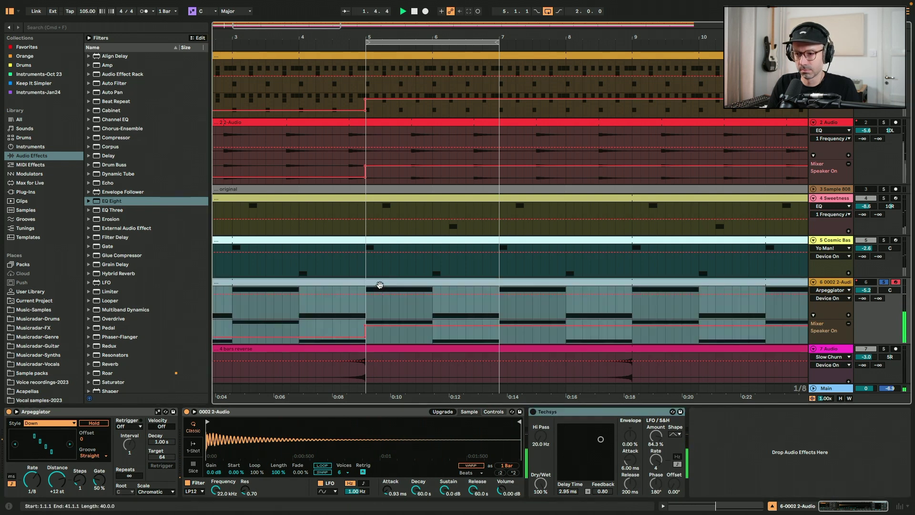
Add EQ Eight between the sample instrument and Techsys on 0002 2-Audio, and set its low-cut frequency to 150 Hz.
{"action": "left_click", "coordinate": [107, 155]}
{"action": "scroll", "coordinate": [115, 286], "scroll_direction": "down", "scroll_amount": 3}
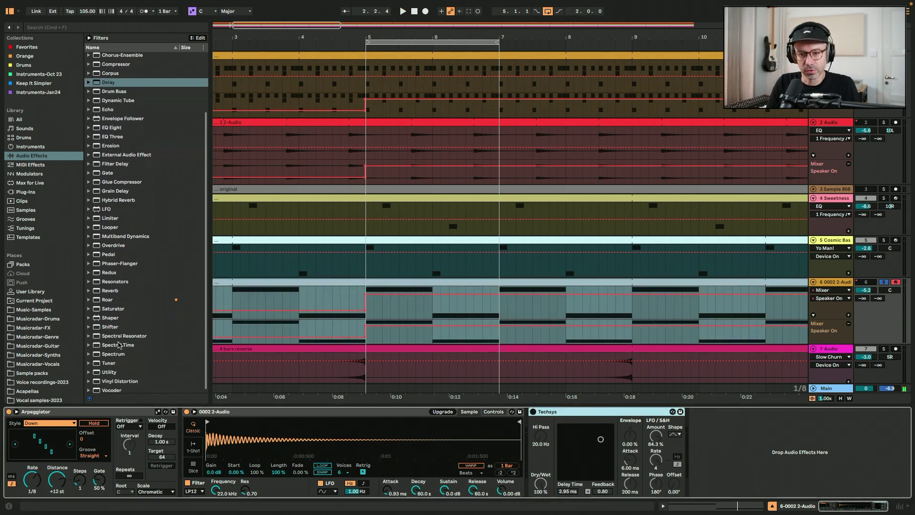
{"action": "key", "text": "Down"}
{"action": "key", "text": "Down"}
{"action": "key", "text": "Down"}
{"action": "key", "text": "Down"}
{"action": "key", "text": "Down"}
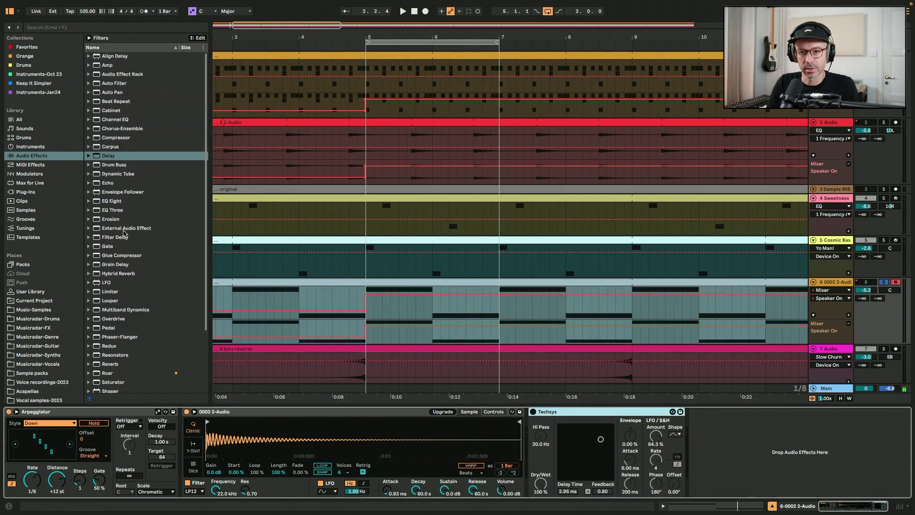
{"action": "key", "text": "Return"}
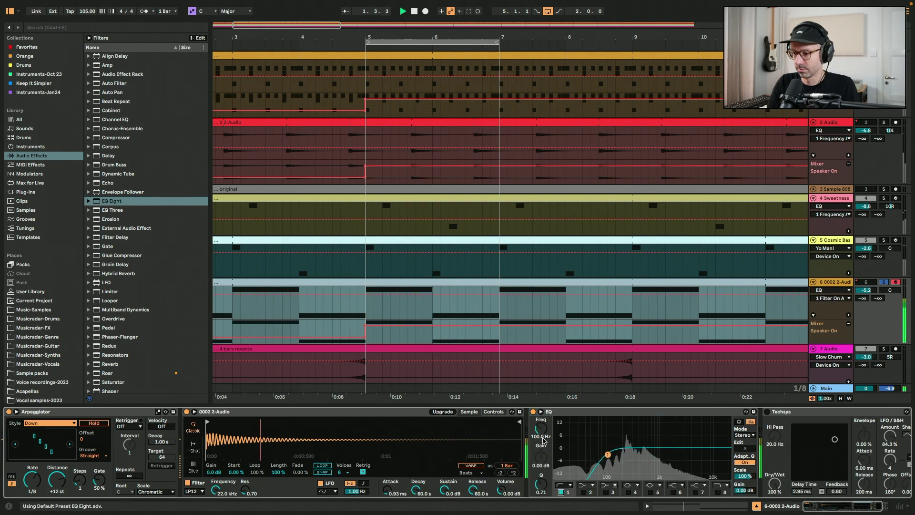
{"action": "left_click_drag", "start_coordinate": [542, 440], "coordinate": [542, 428]}
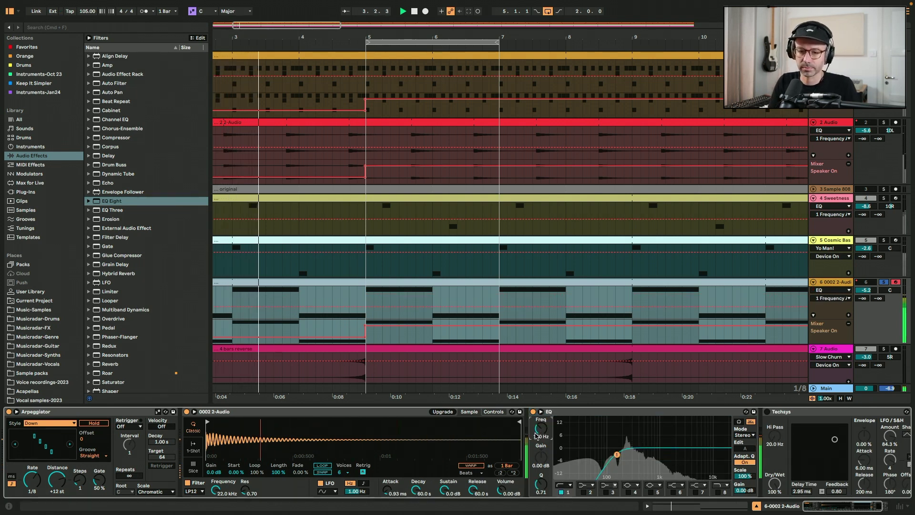
Add Phaser-Flanger after the EQ in Flanger mode, with feedback at 33% and dry/wet at 78%.
{"action": "left_click", "coordinate": [115, 337]}
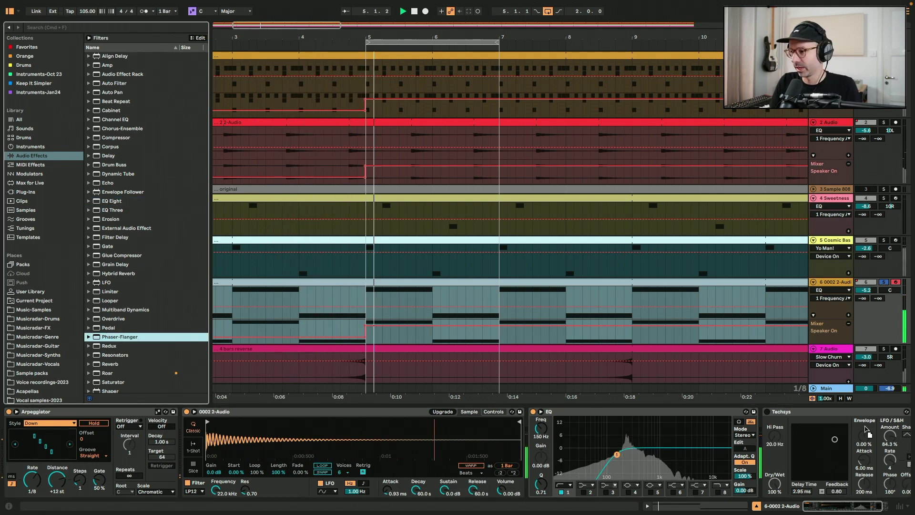
{"action": "key", "text": "Return"}
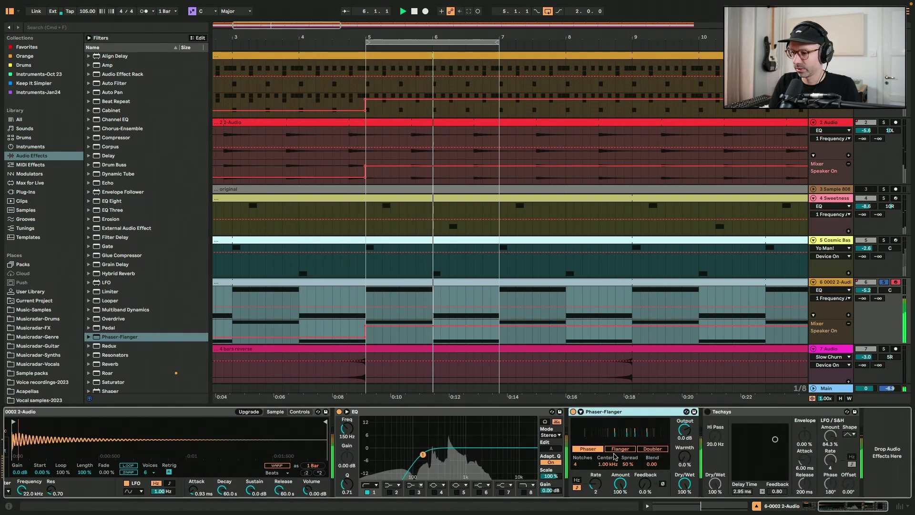
{"action": "left_click_drag", "start_coordinate": [645, 485], "coordinate": [655, 483]}
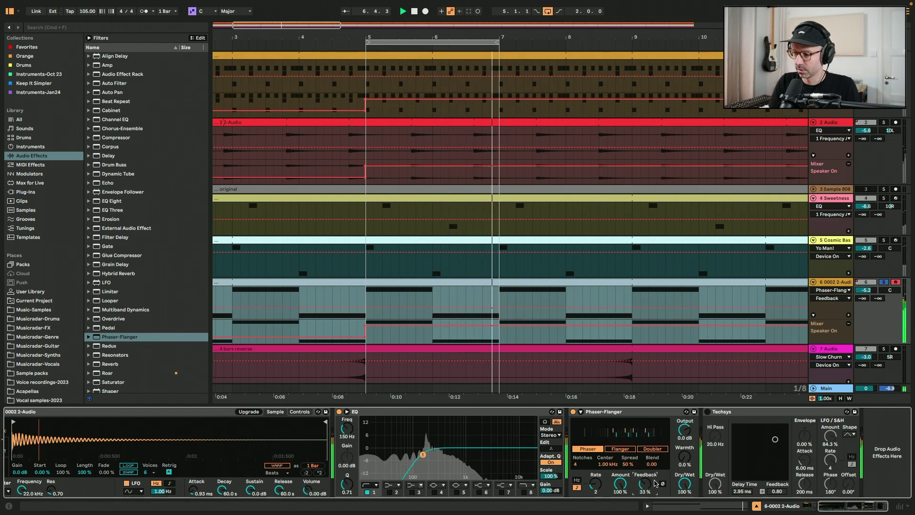
{"action": "left_click", "coordinate": [620, 448]}
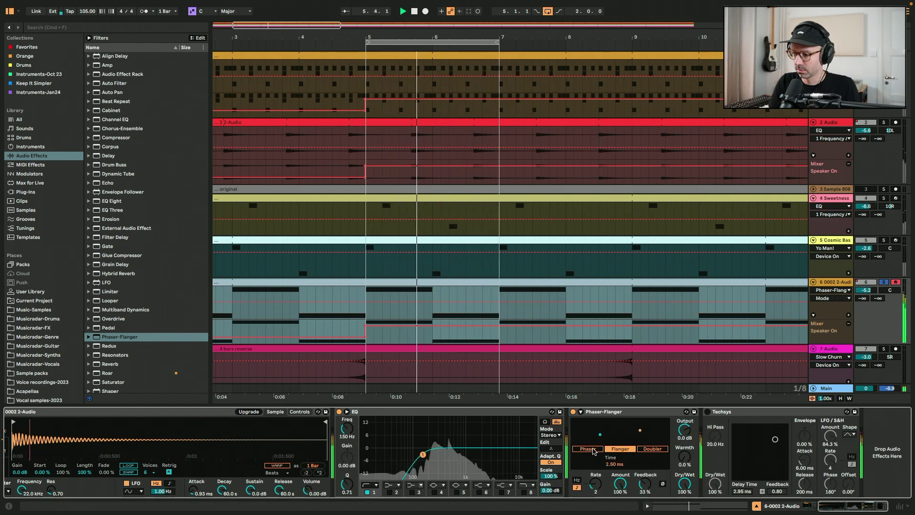
{"action": "left_click_drag", "start_coordinate": [684, 484], "coordinate": [684, 491]}
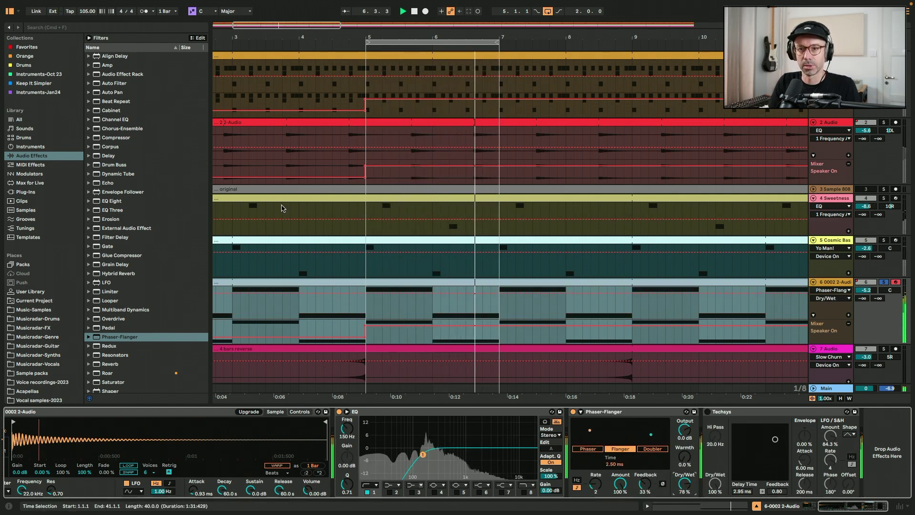
Add Delay after Phaser-Flanger, set its filter to 4.74 kHz with width 2.43 and the right offset to -5.0%, and audition it.
{"action": "left_click_drag", "start_coordinate": [109, 155], "coordinate": [709, 448]}
{"action": "left_click", "coordinate": [723, 434]}
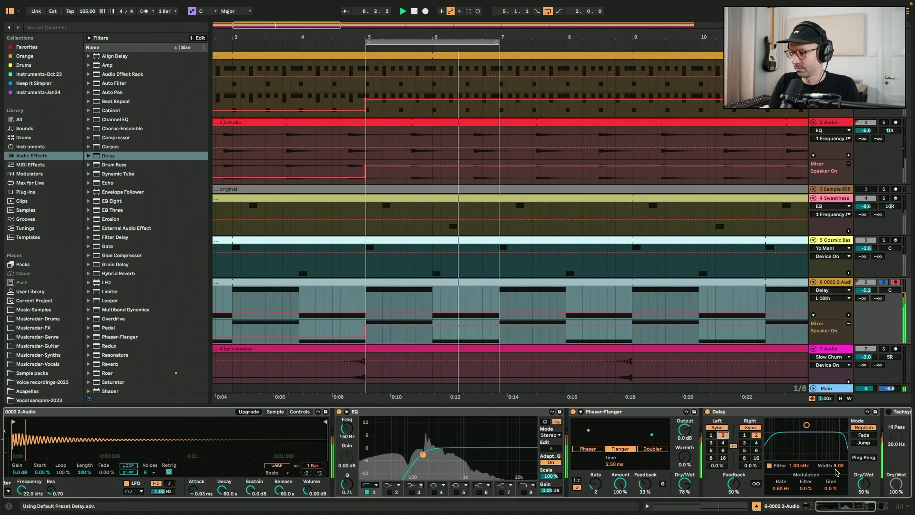
{"action": "left_click_drag", "start_coordinate": [836, 465], "coordinate": [799, 448]}
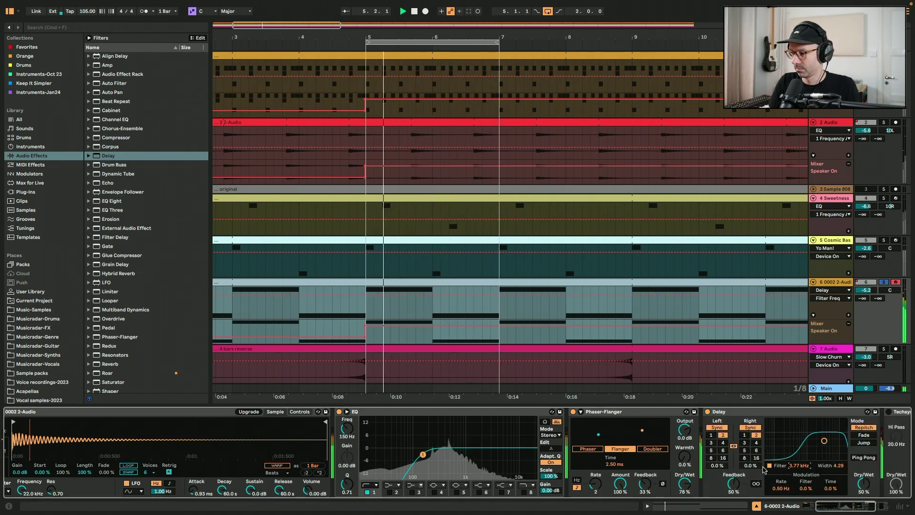
{"action": "left_click_drag", "start_coordinate": [750, 465], "coordinate": [799, 457]}
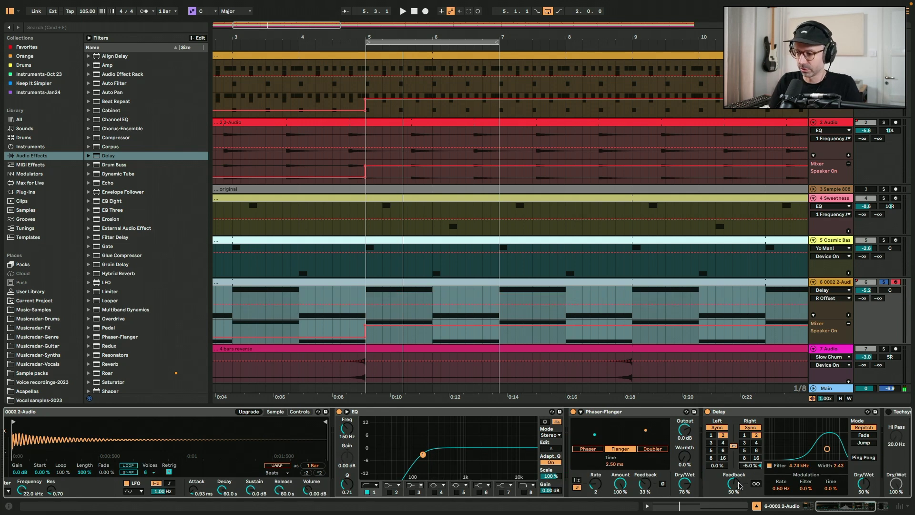
{"action": "key", "text": "space"}
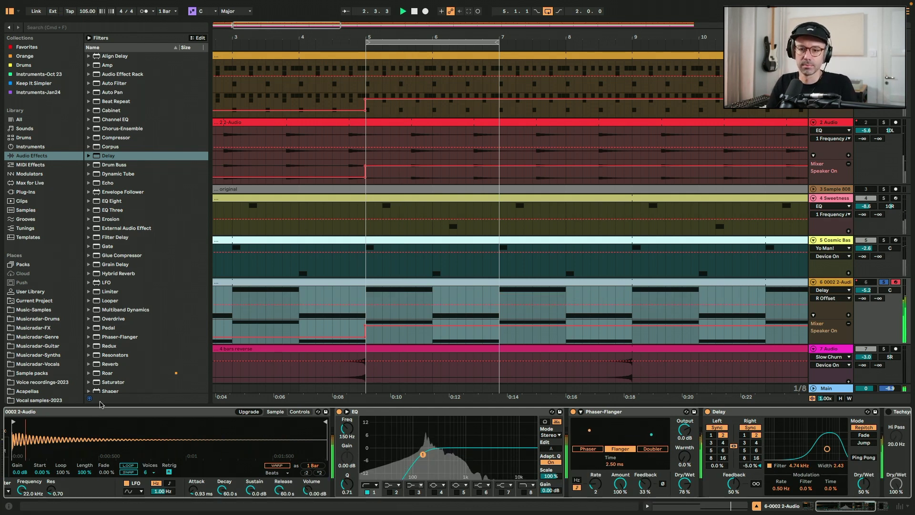
Add a Tuner after the 0002 2-Audio sample instrument and set the instrument's detune to -25 ct during playback.
{"action": "scroll", "coordinate": [113, 372], "scroll_direction": "down", "scroll_amount": 5}
{"action": "left_click_drag", "start_coordinate": [109, 360], "coordinate": [340, 436]}
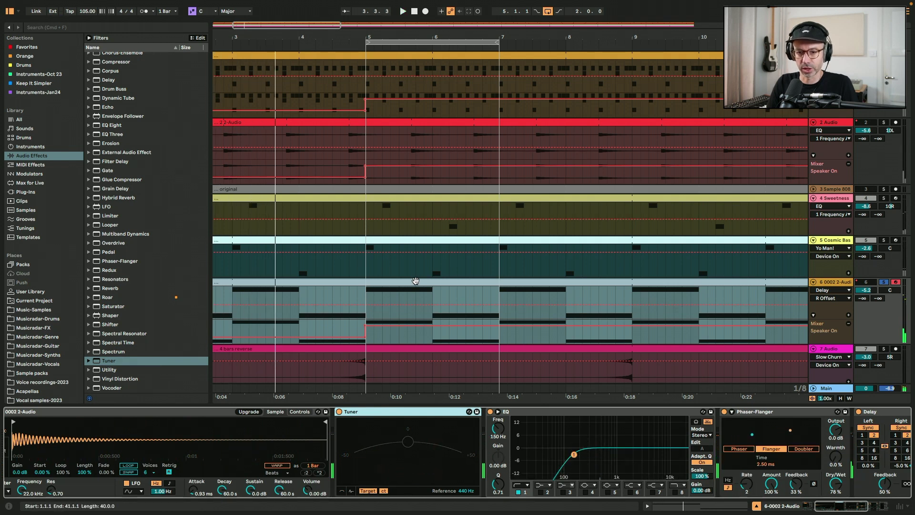
{"action": "scroll", "coordinate": [396, 459], "scroll_direction": "left", "scroll_amount": 5}
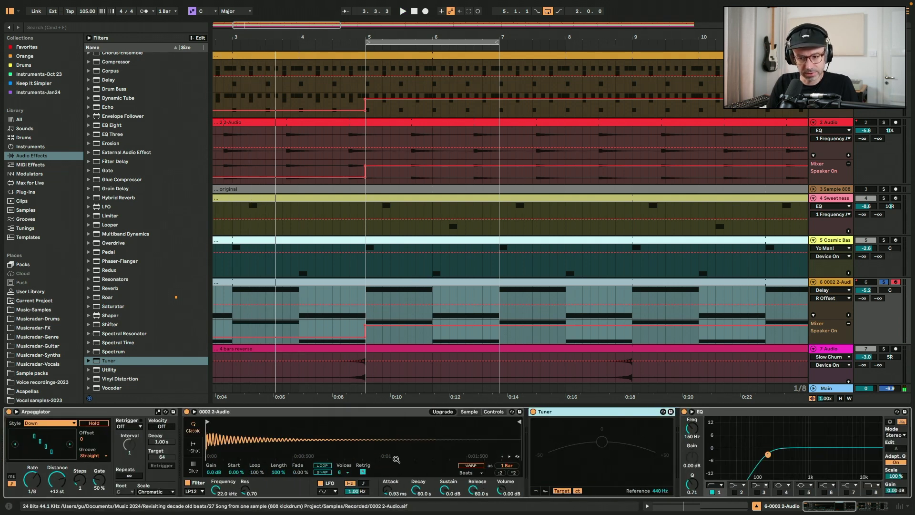
{"action": "left_click", "coordinate": [493, 411]}
{"action": "key", "text": "space"}
{"action": "left_click", "coordinate": [478, 473]}
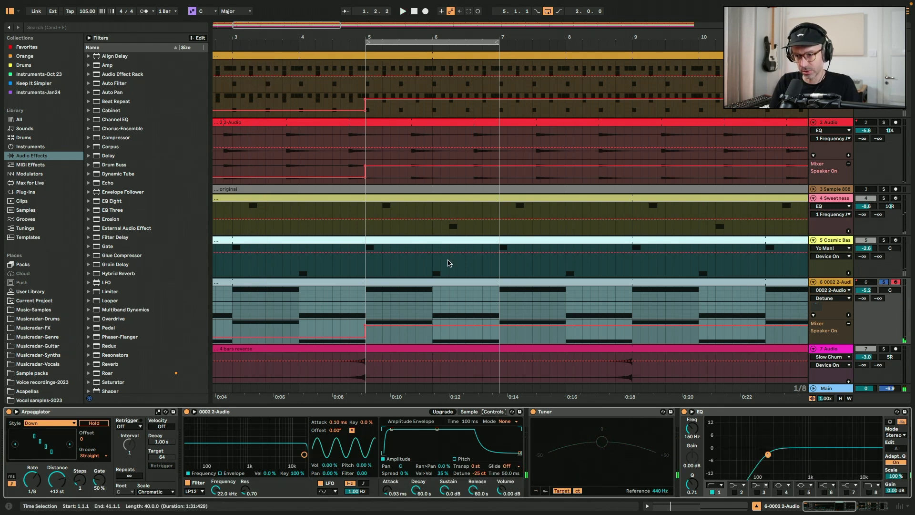
Lower the first note of the 0002 2-Audio clip to D5, audition it against the Tuner, and raise it one semitone.
{"action": "key", "text": "space"}
{"action": "double_click", "coordinate": [443, 282]}
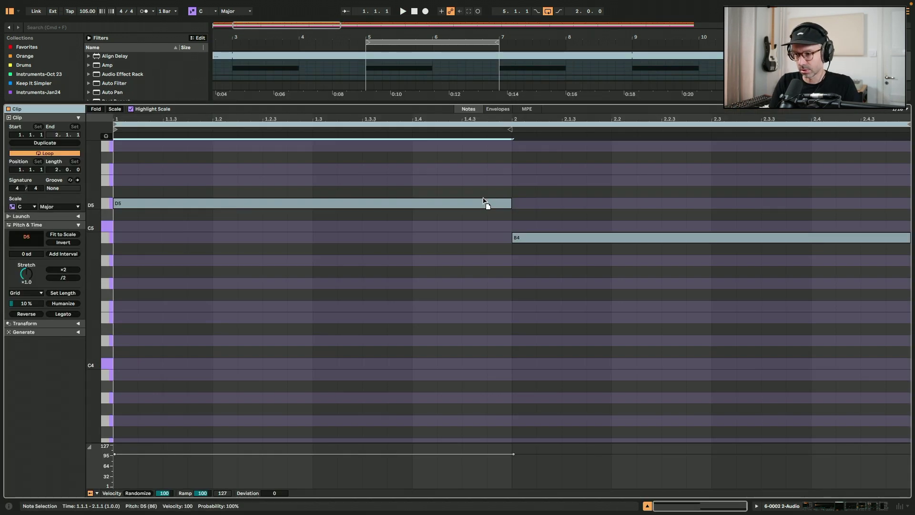
{"action": "left_click", "coordinate": [482, 200]}
{"action": "key", "text": "shift+Tab"}
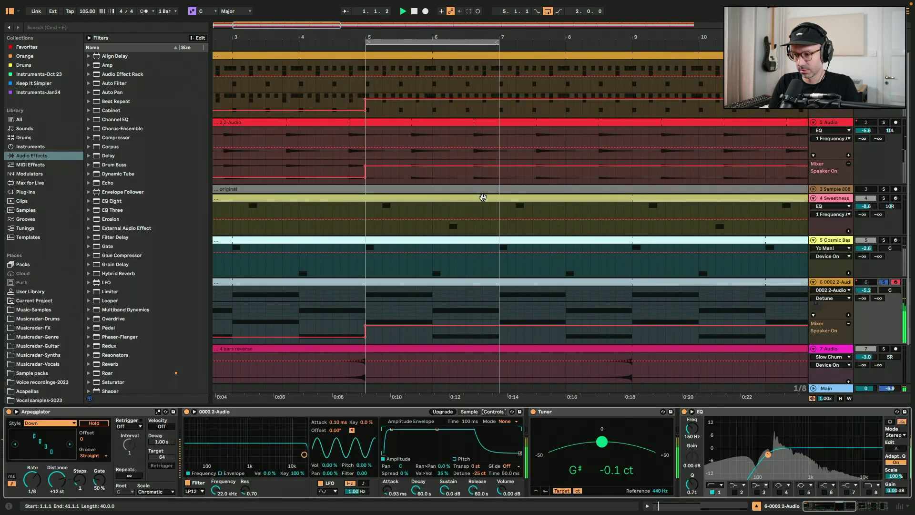
{"action": "key", "text": "shift+Tab"}
{"action": "left_click_drag", "start_coordinate": [482, 197], "coordinate": [482, 194]}
{"action": "key", "text": "shift+Tab"}
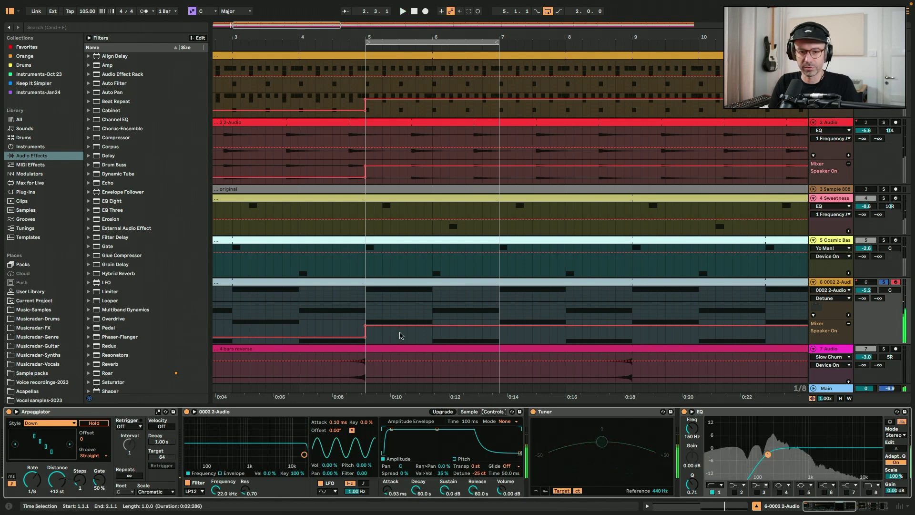
{"action": "key", "text": "space"}
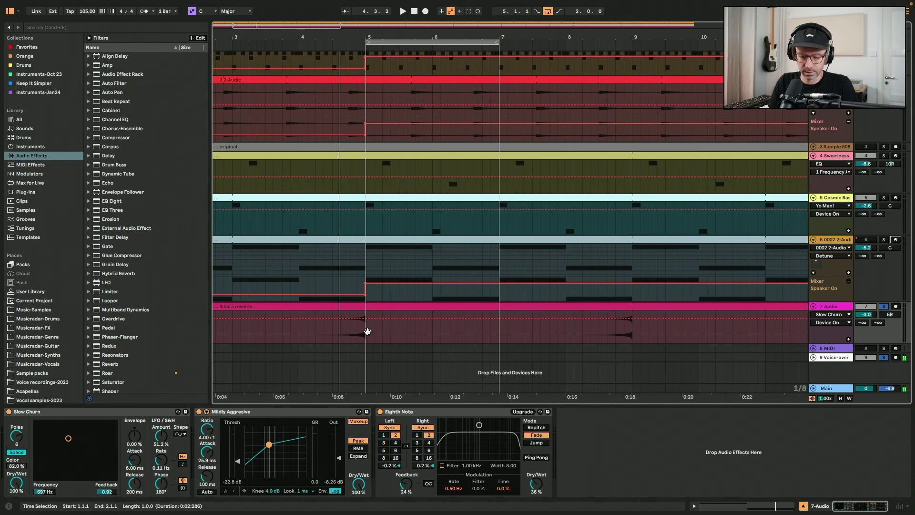
Examine the sample and pitch settings of the 4 bars reverse clip on the 7 Audio track.
{"action": "key", "text": "ctrl+alt+b"}
{"action": "double_click", "coordinate": [180, 305]}
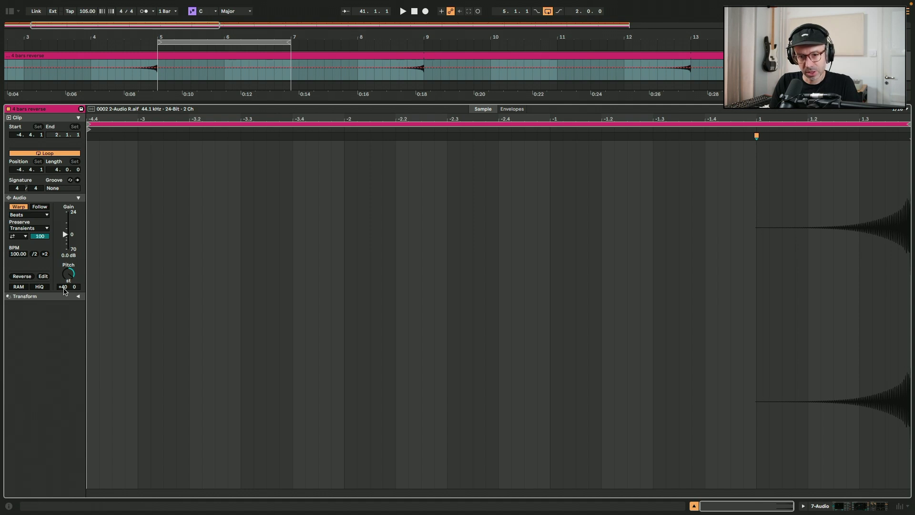
{"action": "key", "text": "shift+Tab"}
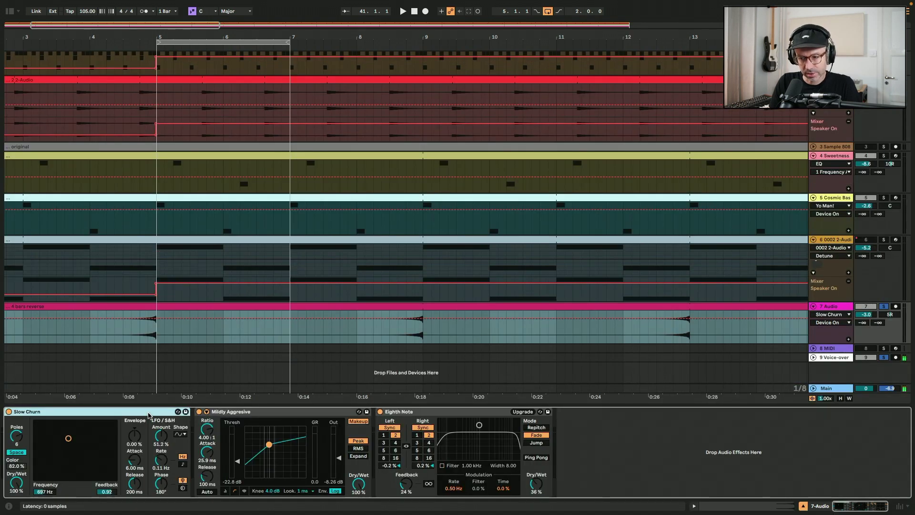
Add a Tuner before Slow Churn on 7 Audio and play the reversed sample from 4.3.1.
{"action": "left_click", "coordinate": [348, 328]}
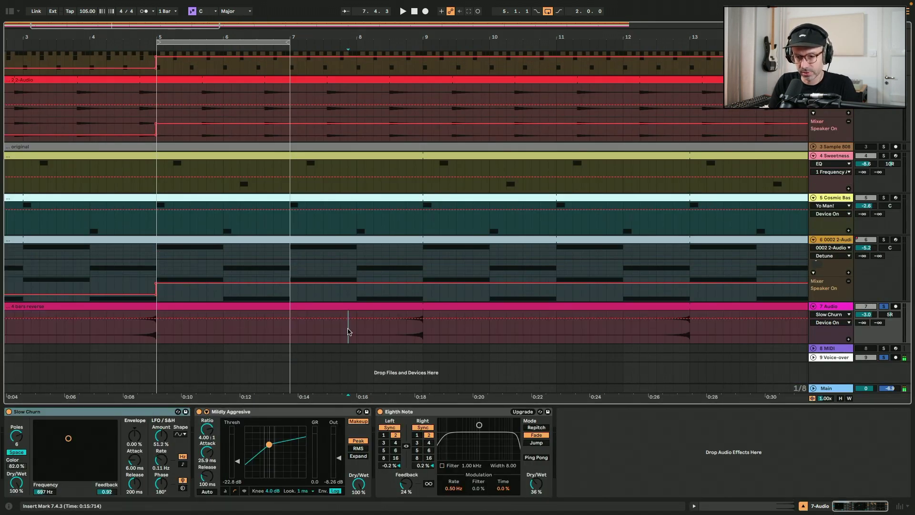
{"action": "key", "text": "ctrl+alt+b"}
{"action": "scroll", "coordinate": [123, 377], "scroll_direction": "down", "scroll_amount": 5}
{"action": "double_click", "coordinate": [109, 361]}
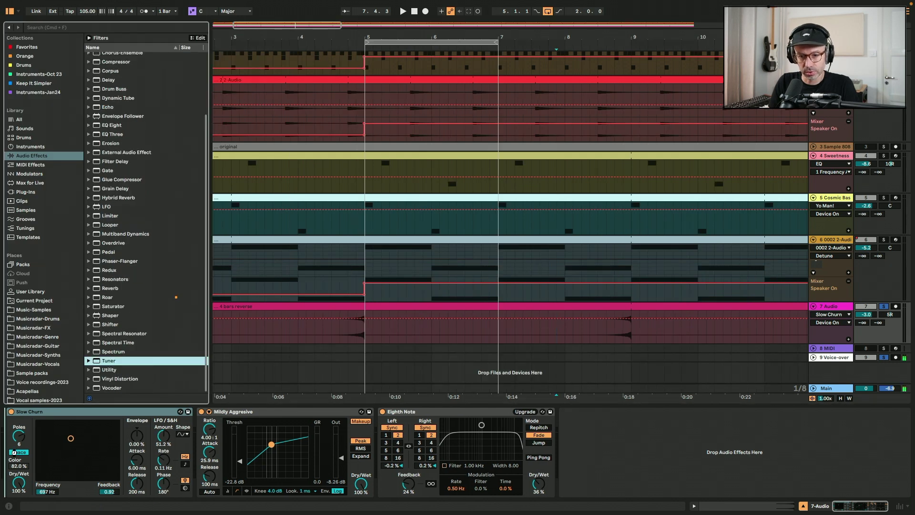
{"action": "left_click", "coordinate": [332, 335]}
{"action": "key", "text": "space"}
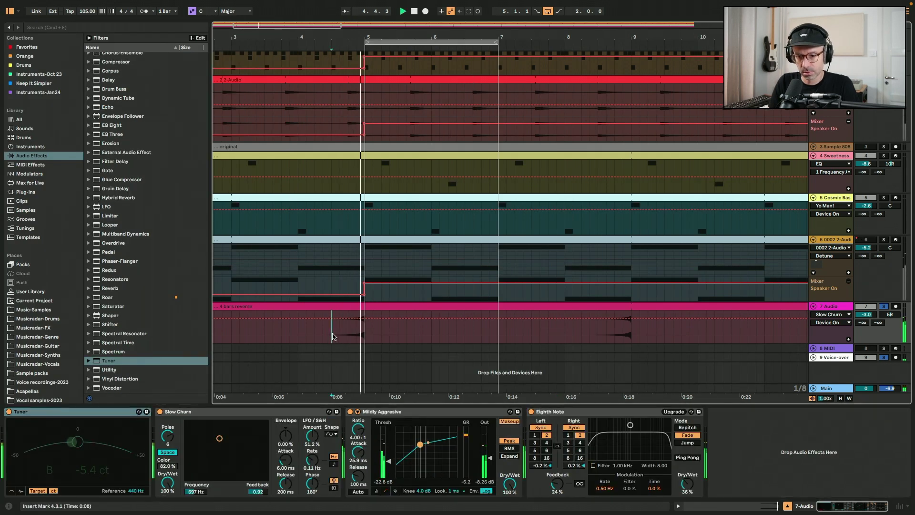
{"action": "key", "text": "space"}
{"action": "key", "text": "space"}
{"action": "key", "text": "space"}
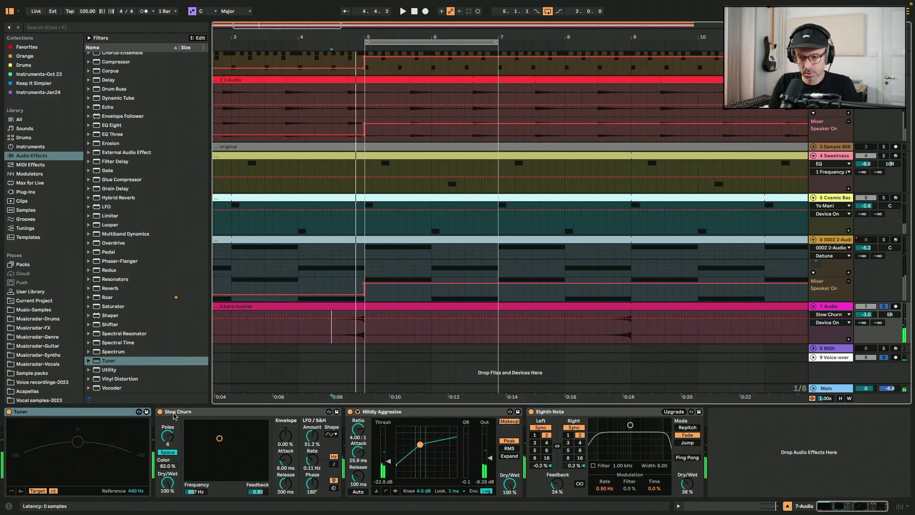
Switch off Slow Churn, the Mildly Aggresive compressor and the Eighth Note delay on 7 Audio, and resume playback.
{"action": "left_click", "coordinate": [460, 424]}
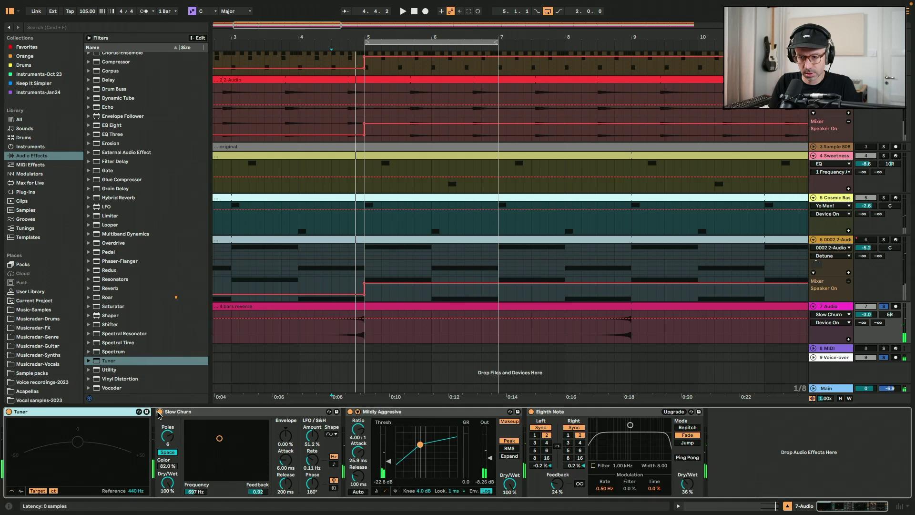
{"action": "left_click", "coordinate": [537, 412]}
{"action": "key", "text": "space"}
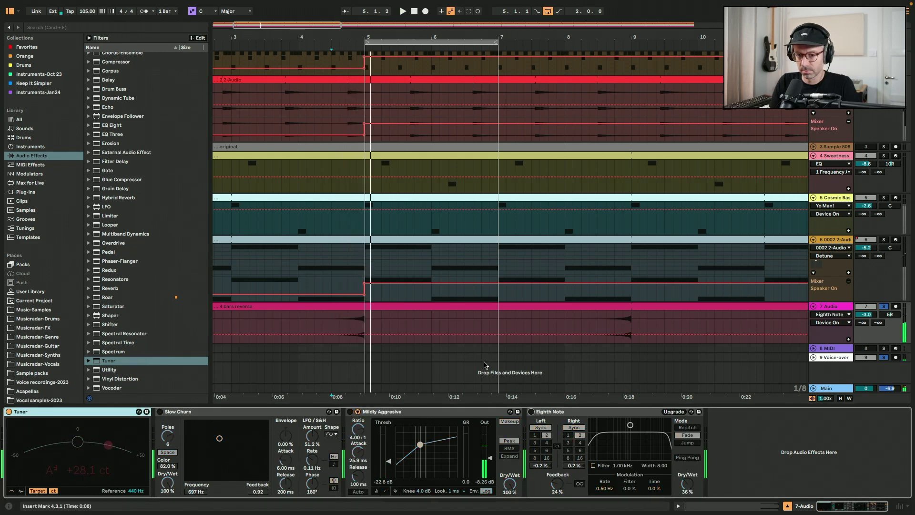
Replay the unprocessed reversed sample up to bar 5, starting from 4.3.3, and check its pitch in the Tuner.
{"action": "key", "text": "space"}
{"action": "key", "text": "space"}
{"action": "key", "text": "space"}
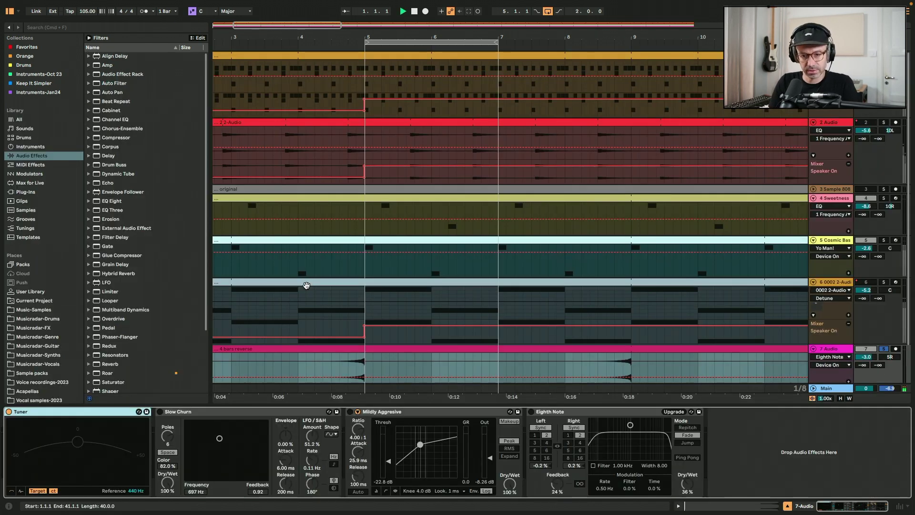
{"action": "left_click", "coordinate": [339, 366]}
{"action": "key", "text": "space"}
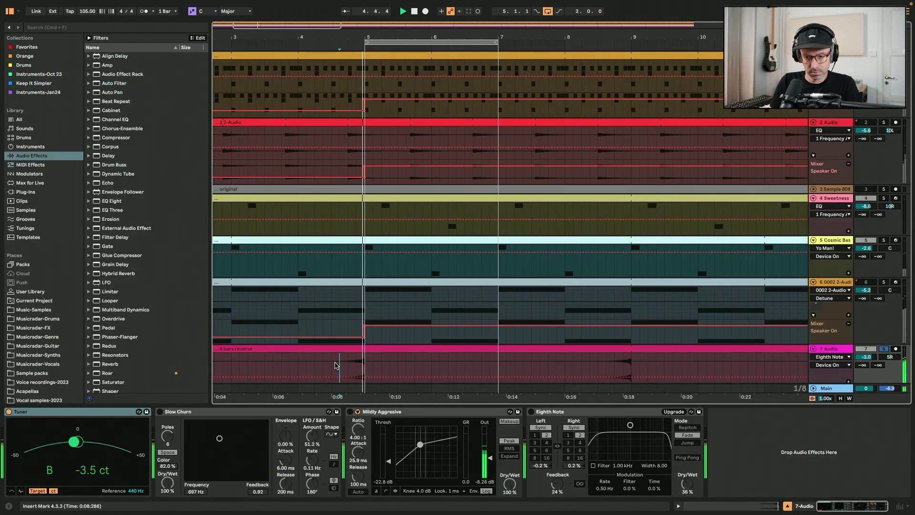
{"action": "key", "text": "space"}
{"action": "key", "text": "space"}
{"action": "key", "text": "space"}
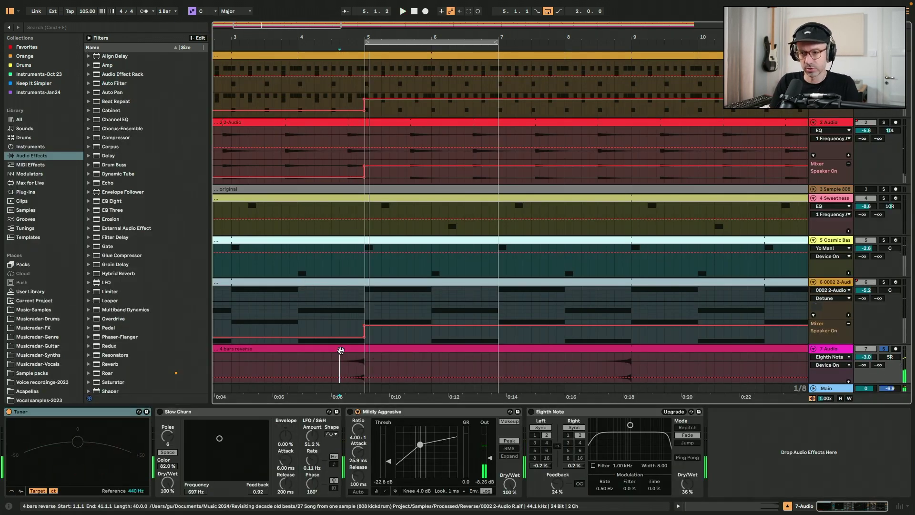
Insert an EQ Eight between Tuner and Slow Churn on 7 Audio, set its low cut to 250 Hz, and listen.
{"action": "left_click_drag", "start_coordinate": [122, 201], "coordinate": [170, 419]}
{"action": "key", "text": "space"}
{"action": "left_click", "coordinate": [188, 492]}
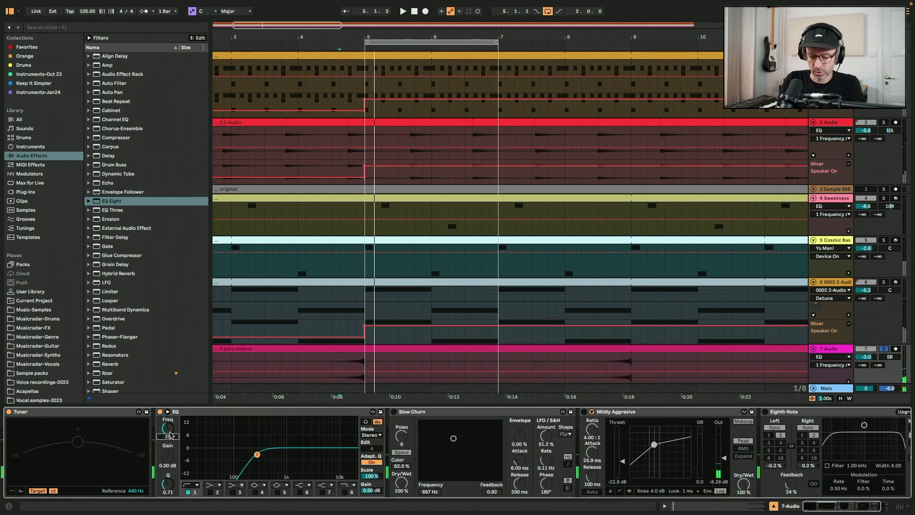
{"action": "key", "text": "space"}
{"action": "key", "text": "space"}
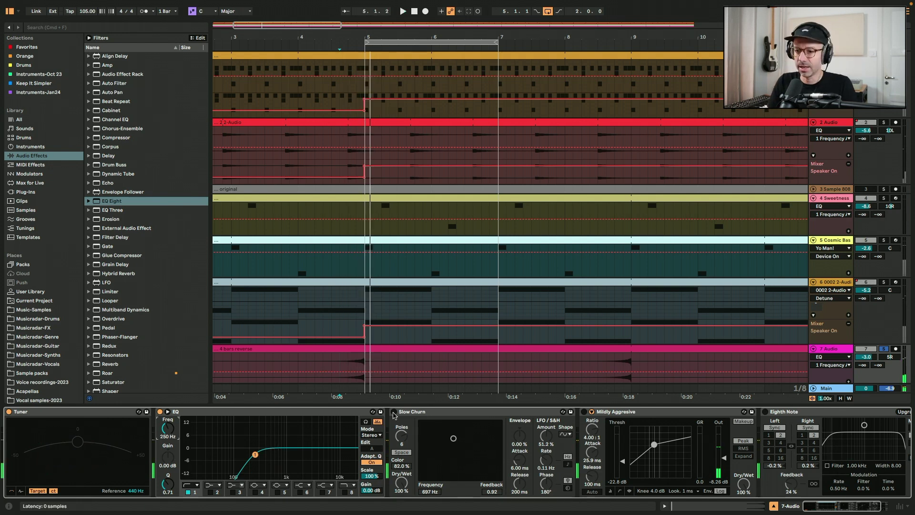
Switch Slow Churn, the Mildly Aggresive compressor and the Eighth Note delay back on one by one while playing the reversed sample.
{"action": "scroll", "coordinate": [393, 414], "scroll_direction": "right", "scroll_amount": 3}
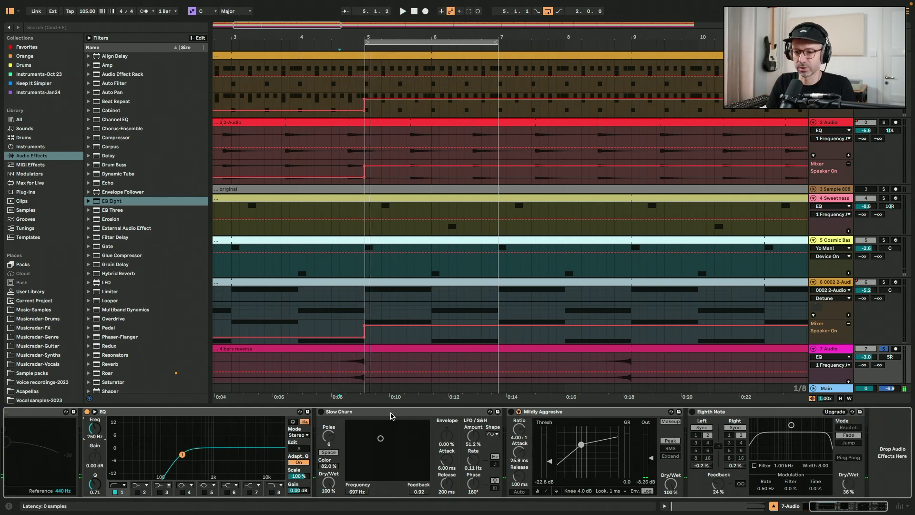
{"action": "left_click", "coordinate": [321, 411]}
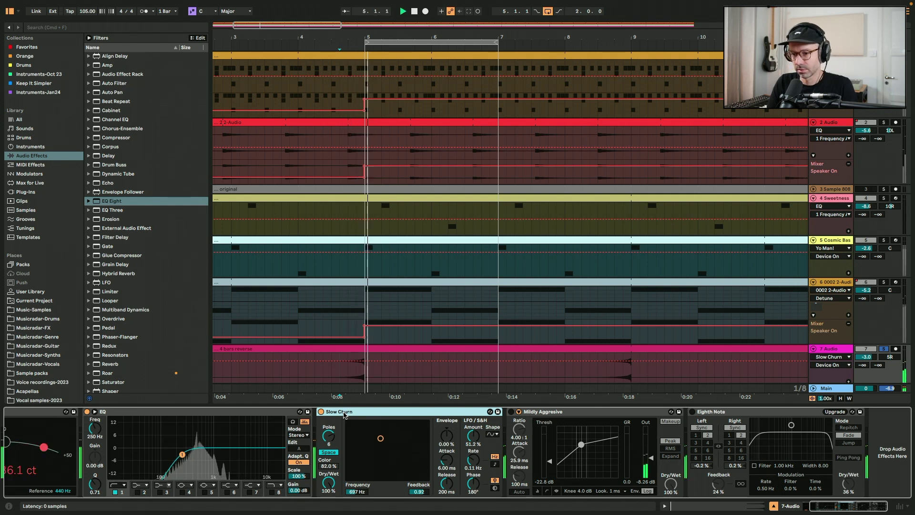
{"action": "left_click", "coordinate": [511, 412]}
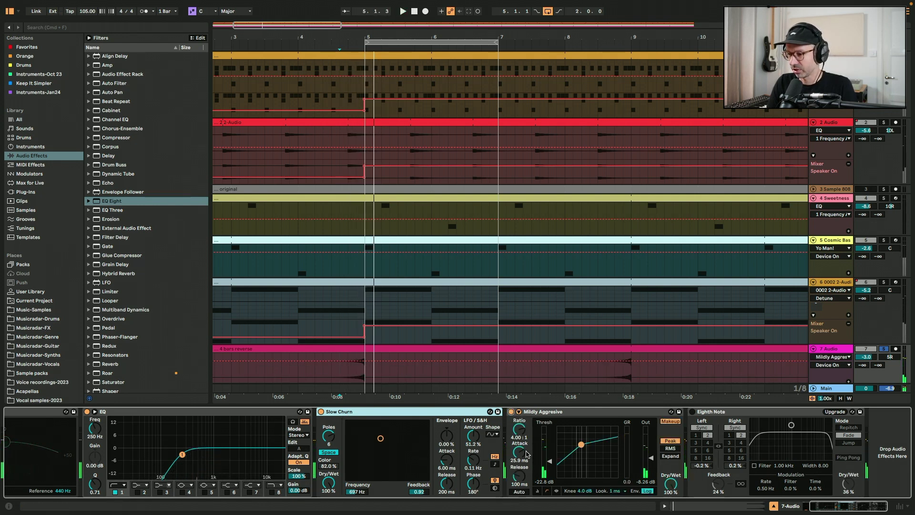
{"action": "left_click", "coordinate": [692, 412]}
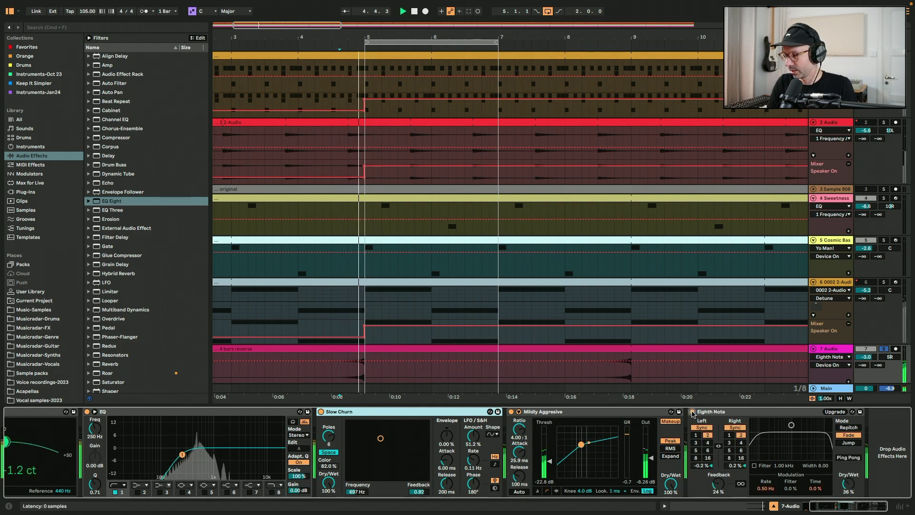
{"action": "key", "text": "space"}
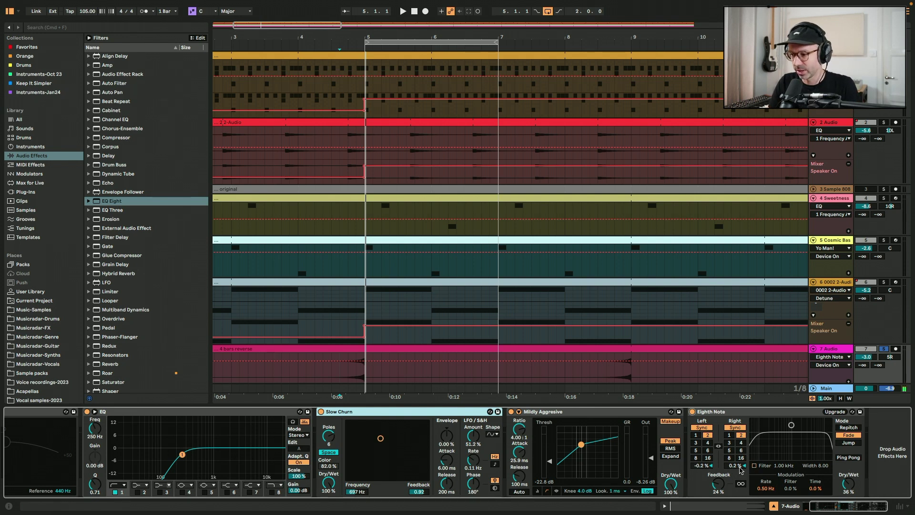
Set the Eighth Note delay's left offset to 0.0%, right offset to 3.0% and feedback to 40%.
{"action": "left_click", "coordinate": [706, 466]}
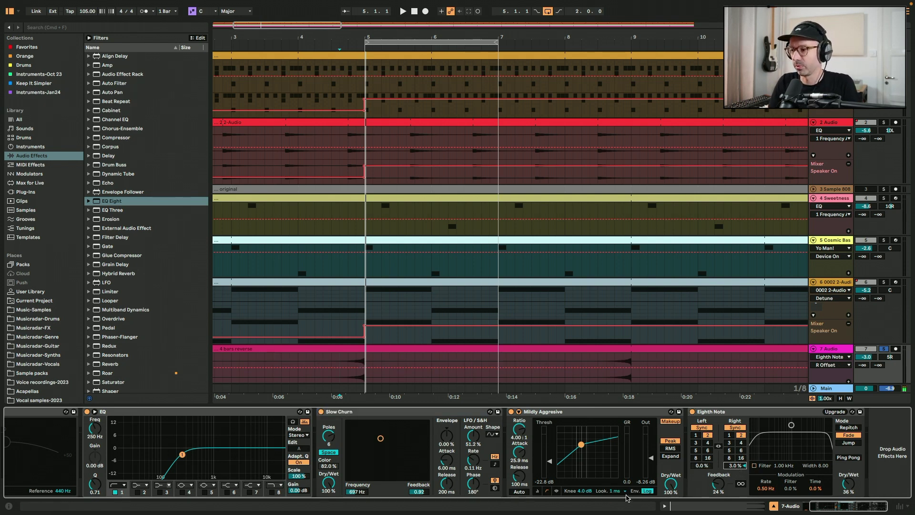
{"action": "key", "text": "space"}
{"action": "scroll", "coordinate": [610, 318], "scroll_direction": "down", "scroll_amount": 3}
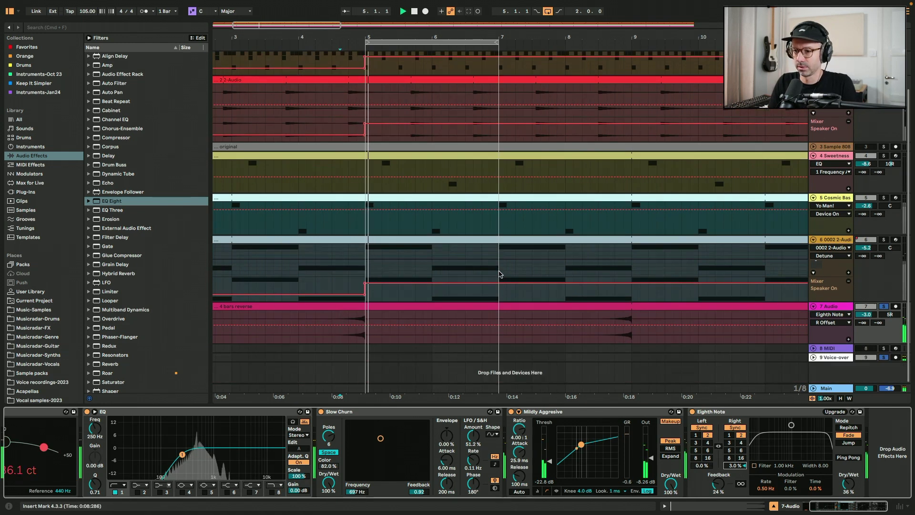
{"action": "left_click", "coordinate": [718, 484]}
{"action": "left_click_drag", "start_coordinate": [718, 484], "coordinate": [718, 477]}
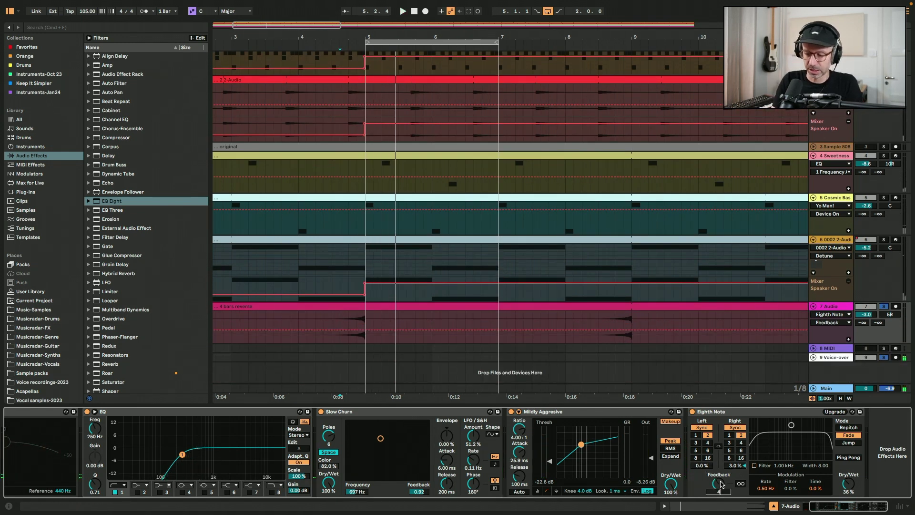
Enable the Eighth Note delay's filter and set it to about 826 Hz with a width of 2.62.
{"action": "left_click", "coordinate": [754, 466]}
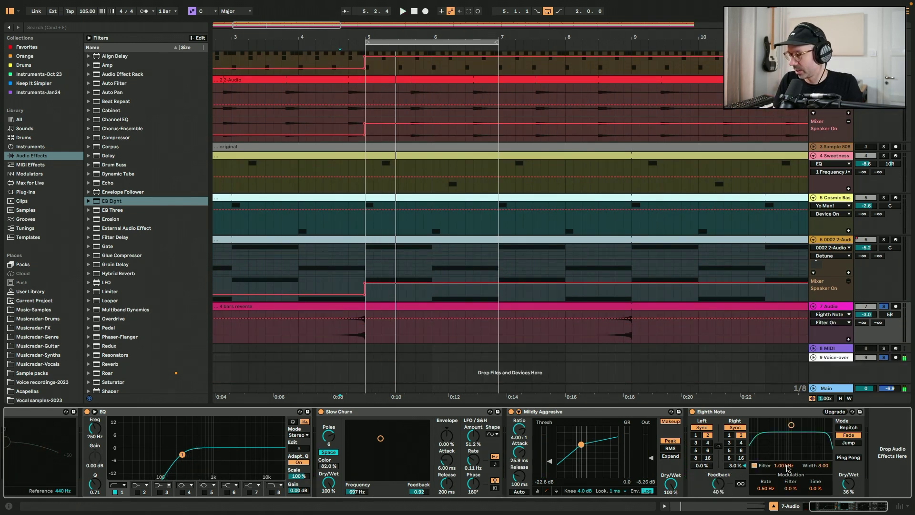
{"action": "mouse_move", "coordinate": [784, 466]}
{"action": "left_mouse_down"}
{"action": "mouse_move", "coordinate": [825, 466]}
{"action": "mouse_move", "coordinate": [786, 457]}
{"action": "left_mouse_up"}
{"action": "left_click_drag", "start_coordinate": [823, 465], "coordinate": [795, 466]}
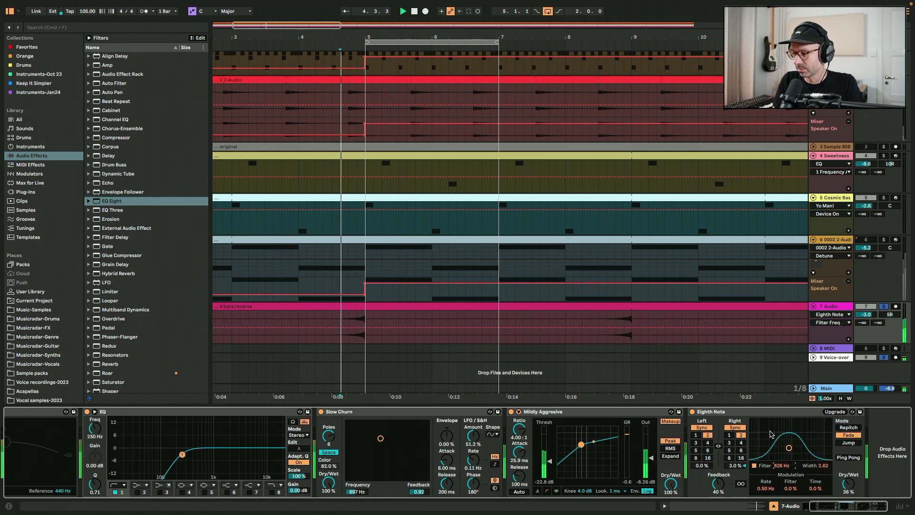
Listen to the filtered delay, raise its feedback further, and extend the loop's end to bar 9.
{"action": "key", "text": "space"}
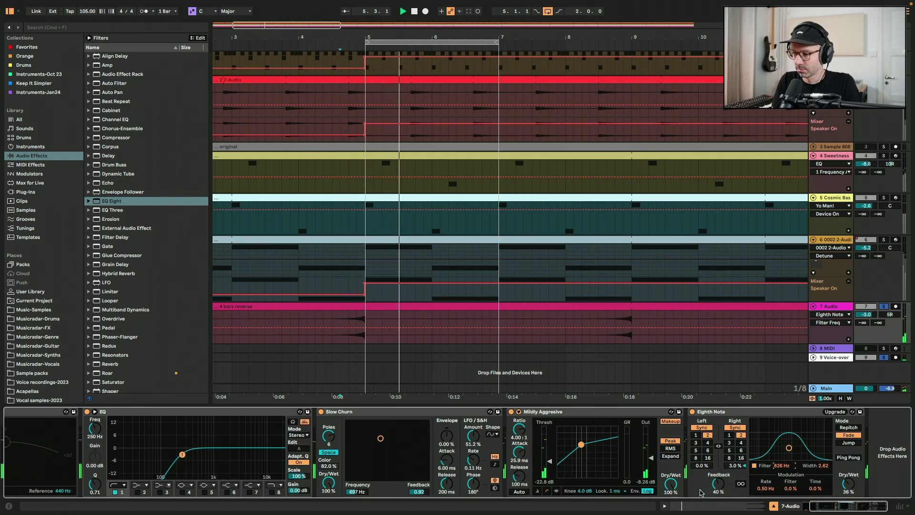
{"action": "left_click_drag", "start_coordinate": [718, 483], "coordinate": [718, 477]}
{"action": "left_click_drag", "start_coordinate": [499, 43], "coordinate": [630, 44]}
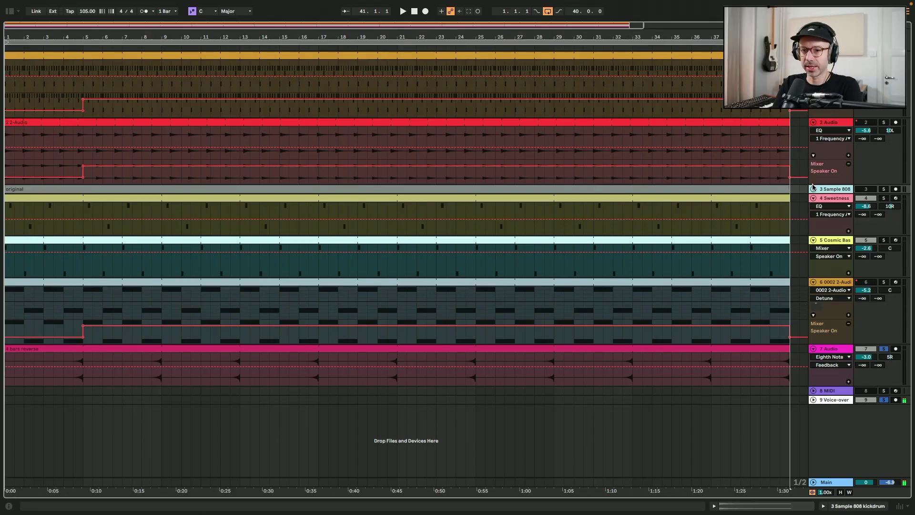
Delete the 3 Sample 808 kickdrum track and the empty MIDI track.
{"action": "left_click", "coordinate": [813, 189]}
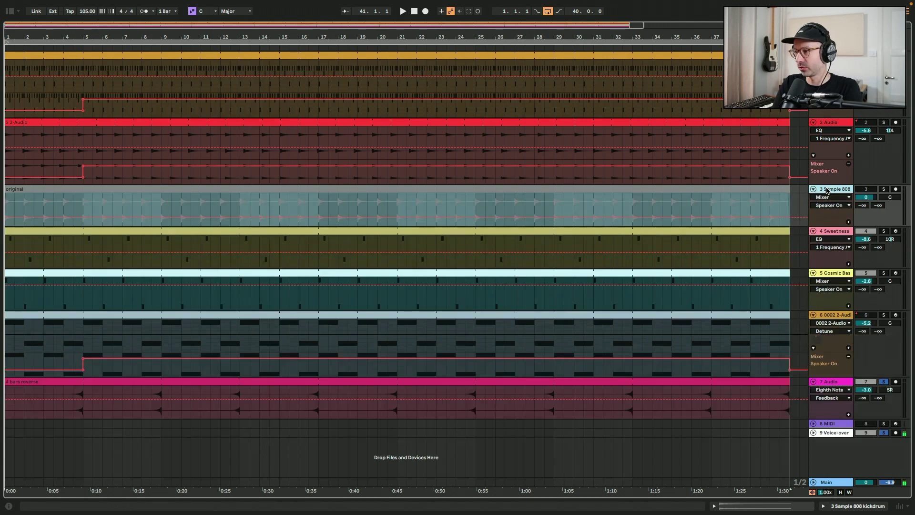
{"action": "key", "text": "Delete"}
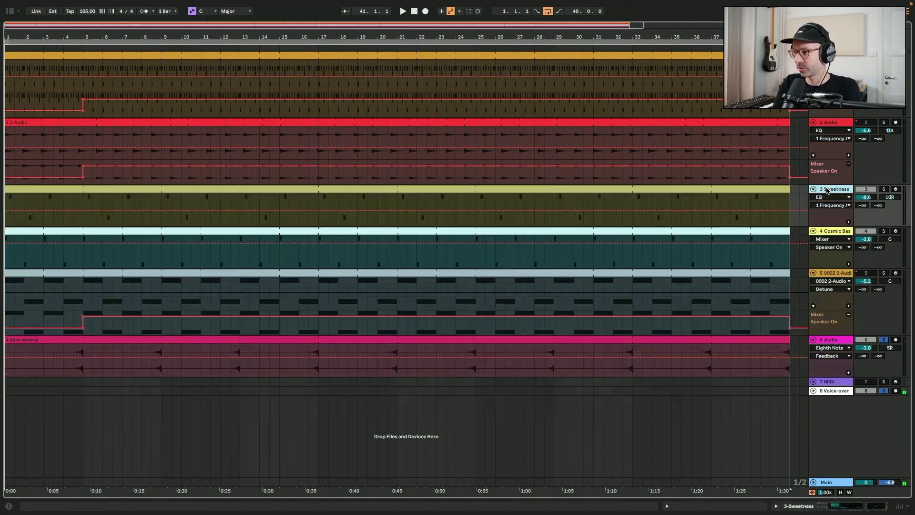
{"action": "left_click", "coordinate": [828, 383]}
{"action": "key", "text": "Delete"}
Add a locator named intro at bar 1 and one named 1 at bar 5.
{"action": "left_click", "coordinate": [49, 54]}
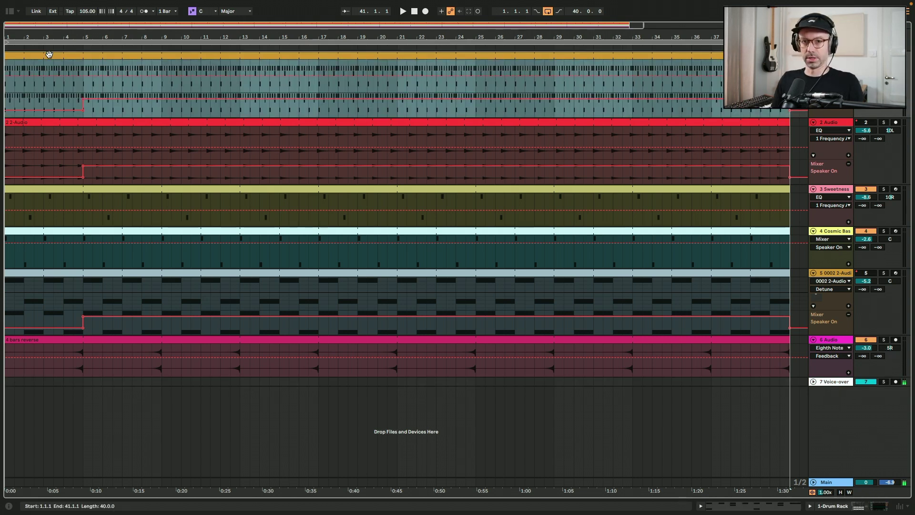
{"action": "left_click", "coordinate": [8, 49]}
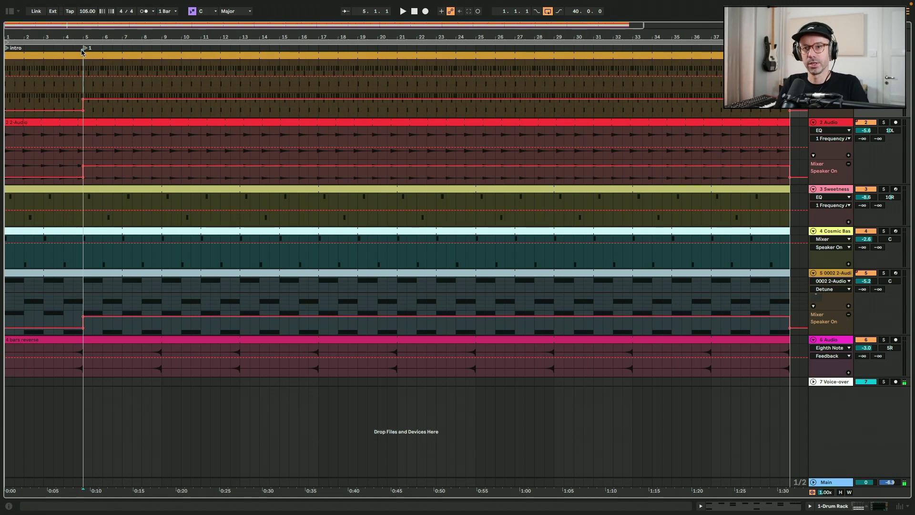
{"action": "left_click", "coordinate": [87, 49]}
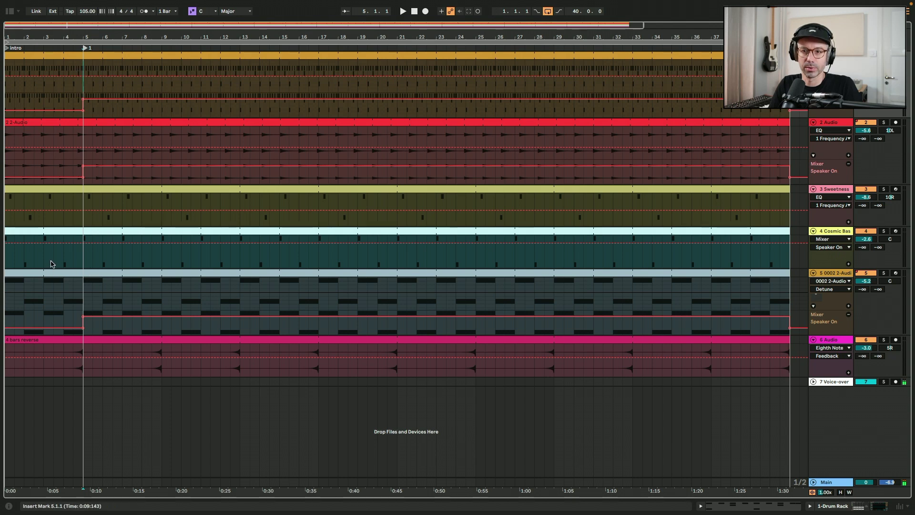
Set the arrangement loop to start at bar 5 with a length of 8 bars.
{"action": "left_click_drag", "start_coordinate": [6, 43], "coordinate": [84, 44]}
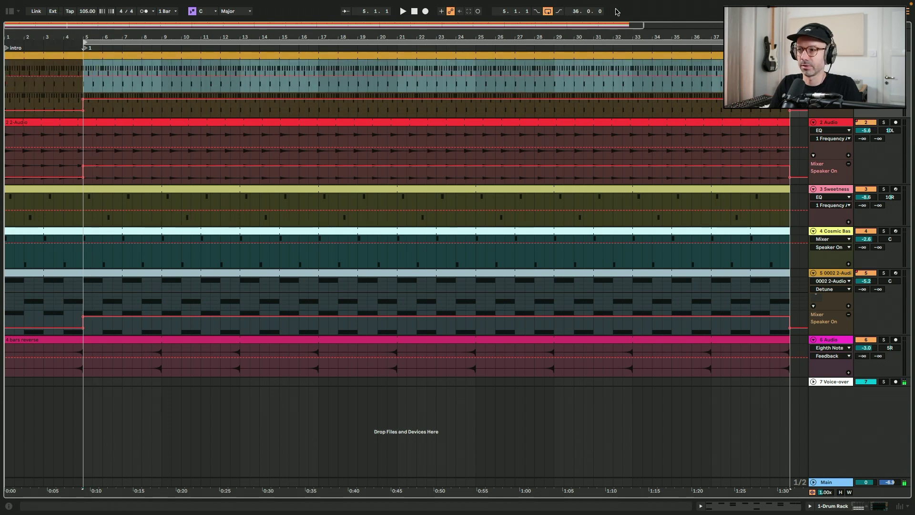
{"action": "left_click", "coordinate": [574, 11]}
{"action": "type", "text": "8"}
{"action": "key", "text": "Return"}
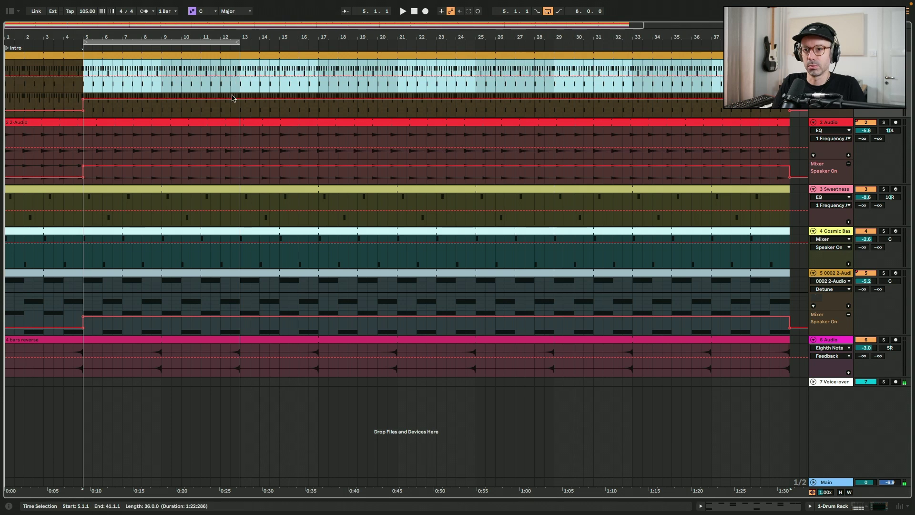
Add locators 2, 3, 4 and outro at bars 13, 21, 29 and 37, and loop the full 40-bar arrangement.
{"action": "left_click", "coordinate": [239, 113]}
{"action": "key", "text": "ctrl+d"}
{"action": "key", "text": "ctrl+d"}
{"action": "key", "text": "ctrl+d"}
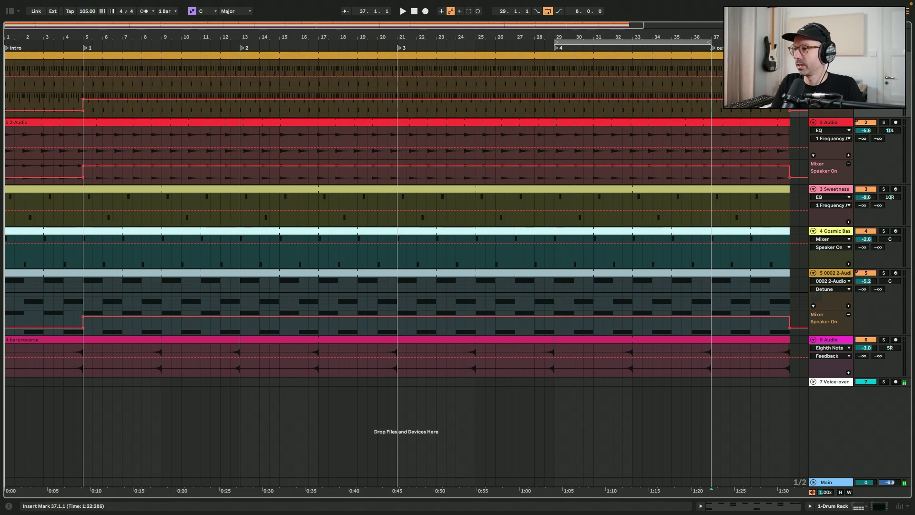
{"action": "key", "text": "End"}
{"action": "key", "text": "ctrl+l"}
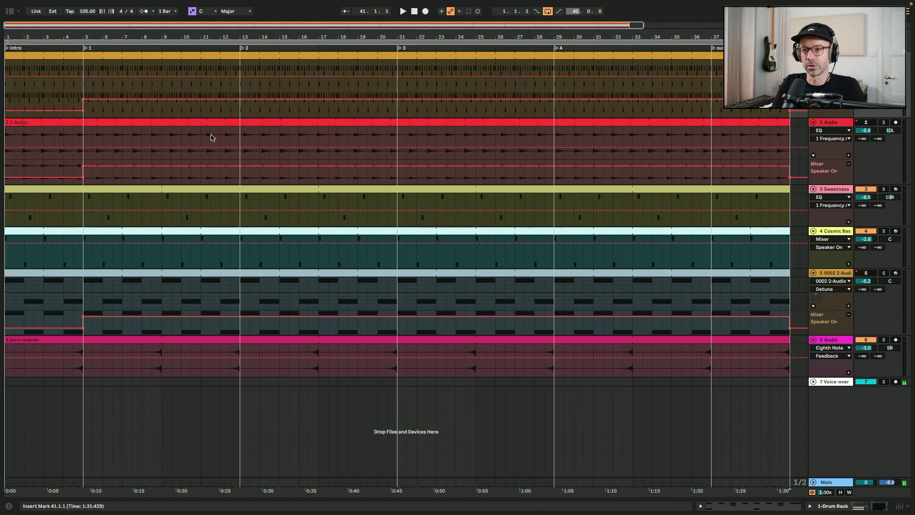
Deactivate bar 12 of the Drum Rack clip, just before locator 2.
{"action": "left_click", "coordinate": [225, 117]}
{"action": "left_click_drag", "start_coordinate": [223, 116], "coordinate": [239, 116]}
{"action": "left_click", "coordinate": [193, 113]}
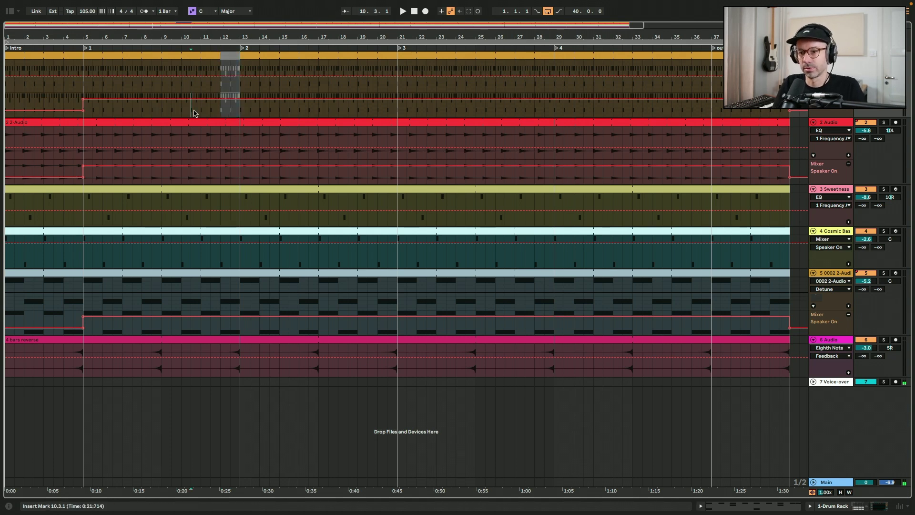
Play the drum dropout from 10.3.1 and limit the deactivated drum section to the second half of bar 12.
{"action": "key", "text": "space"}
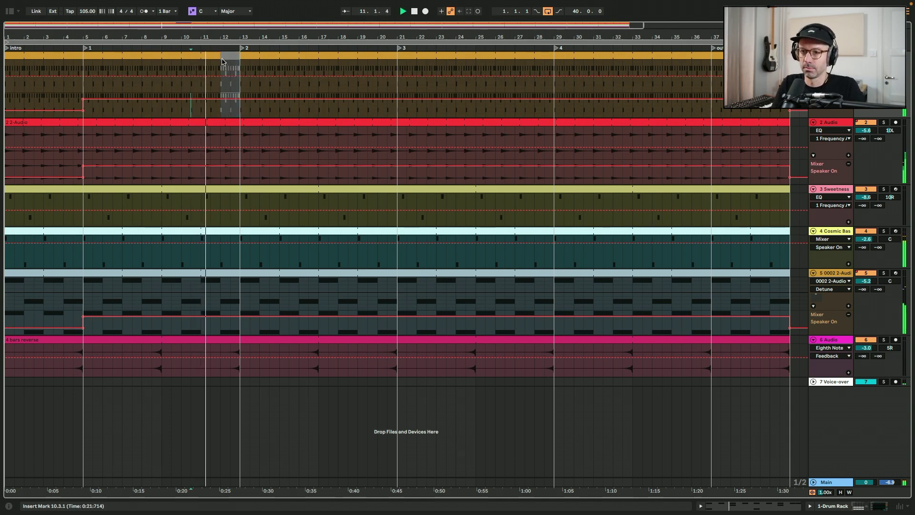
{"action": "left_click_drag", "start_coordinate": [230, 65], "coordinate": [5, 64]}
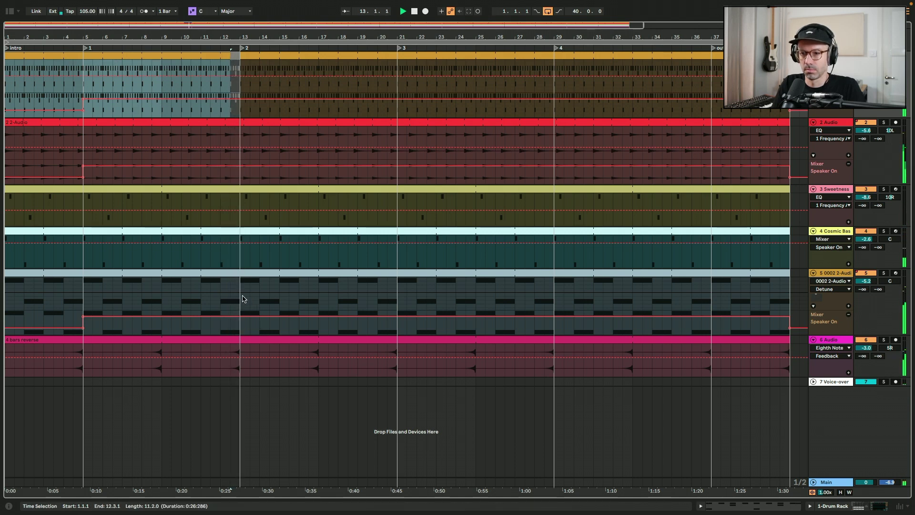
{"action": "key", "text": "space"}
Deactivate the 2-Audio clip between locators 2 and 3, from bar 13 to bar 21.
{"action": "left_click_drag", "start_coordinate": [242, 129], "coordinate": [407, 142]}
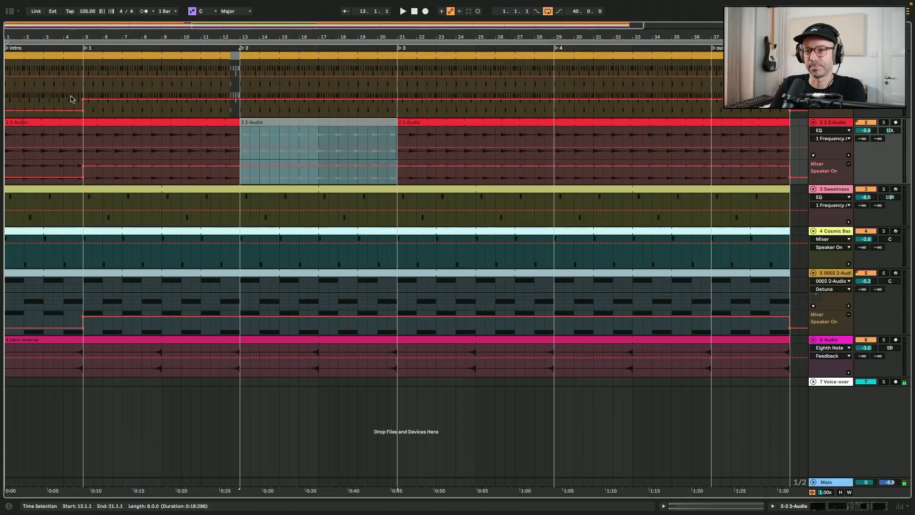
Deactivate the Drum Rack clip during the four-bar intro and remove the track's Speaker On automation and its lane.
{"action": "left_click", "coordinate": [73, 99]}
{"action": "left_click_drag", "start_coordinate": [88, 108], "coordinate": [1, 110]}
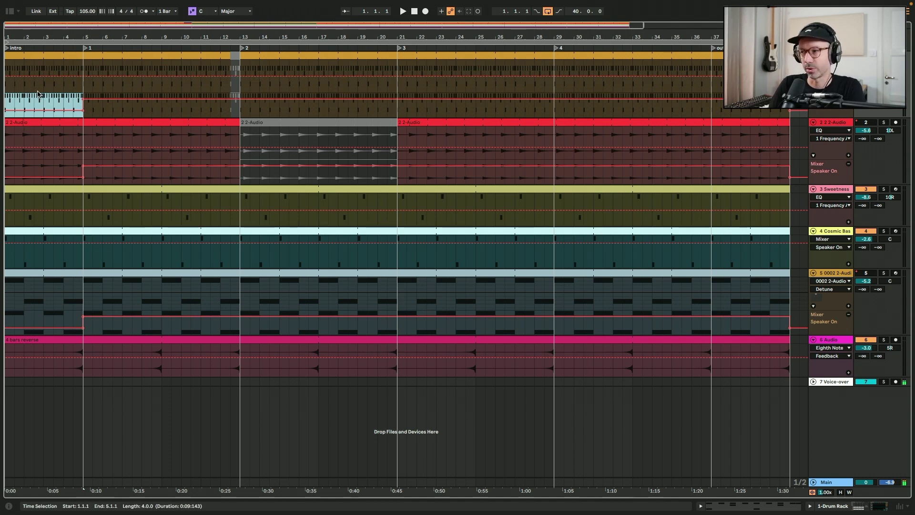
{"action": "key", "text": "shift+Up"}
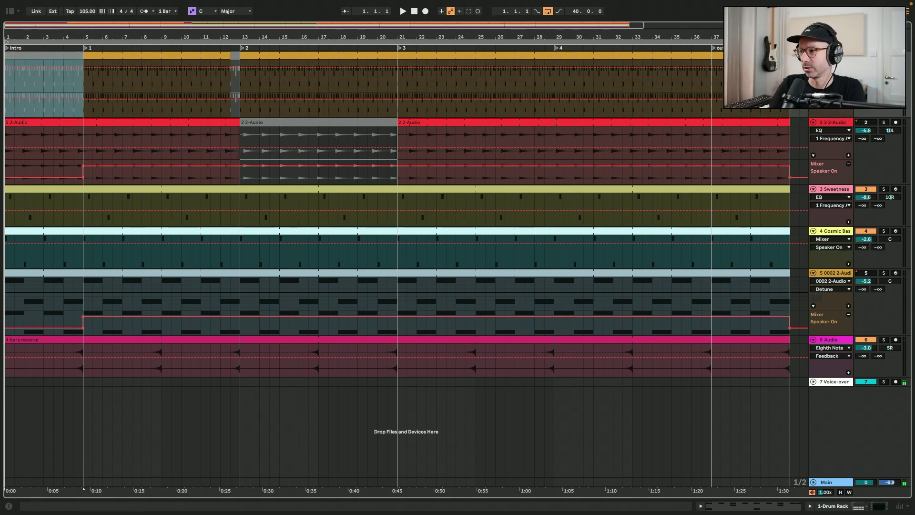
{"action": "right_click", "coordinate": [816, 109]}
{"action": "left_click", "coordinate": [816, 110]}
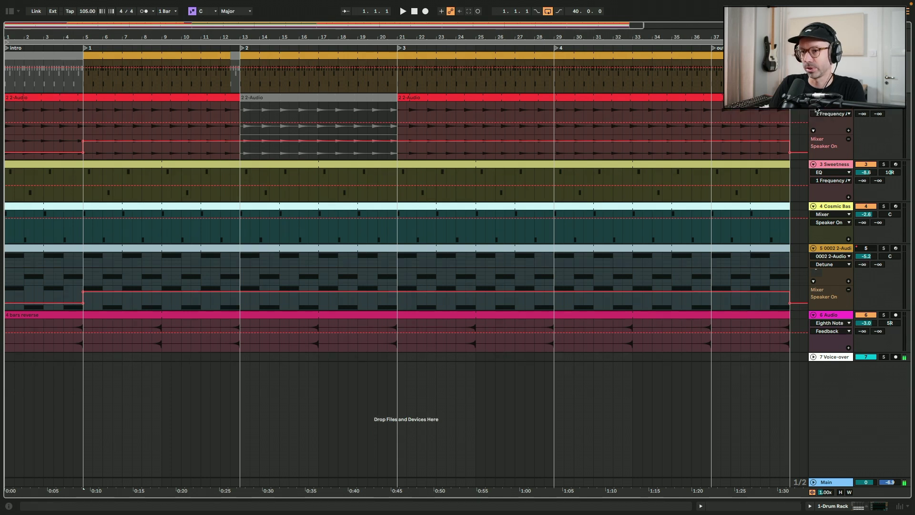
Deactivate the first four bars of 2-Audio and remove its Speaker On automation along with the lane.
{"action": "left_click", "coordinate": [852, 123]}
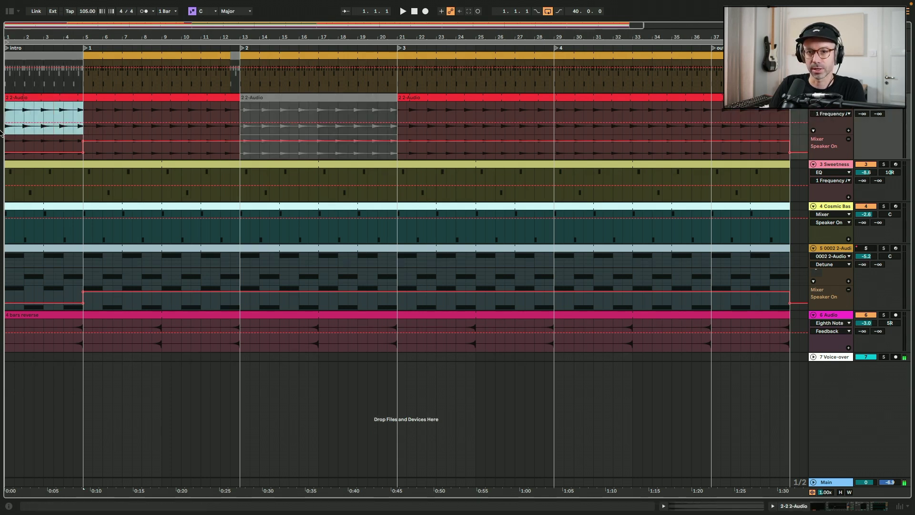
{"action": "key", "text": "0"}
{"action": "right_click", "coordinate": [846, 138]}
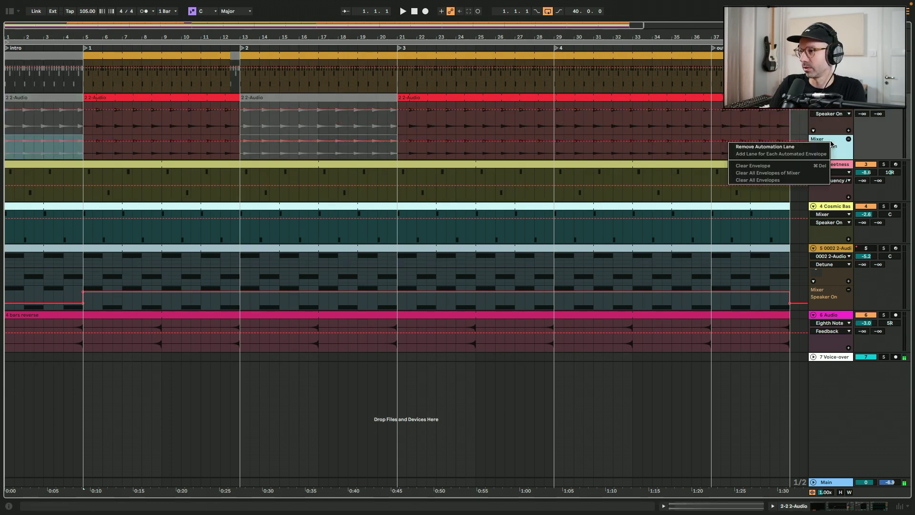
{"action": "left_click", "coordinate": [782, 149]}
Deactivate the intro bars of 5 0002 2-Audio, remove its Speaker On automation and lane, and play the arrangement from the start.
{"action": "left_click", "coordinate": [68, 264]}
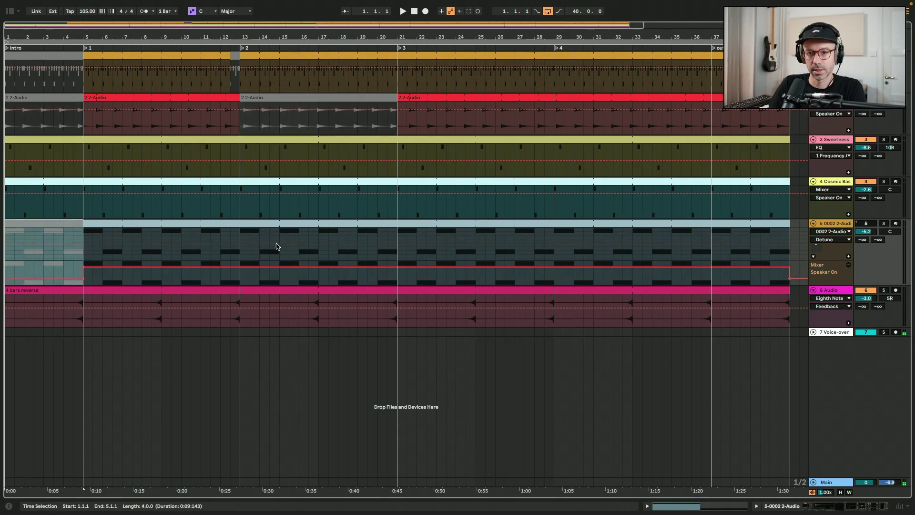
{"action": "right_click", "coordinate": [827, 275]}
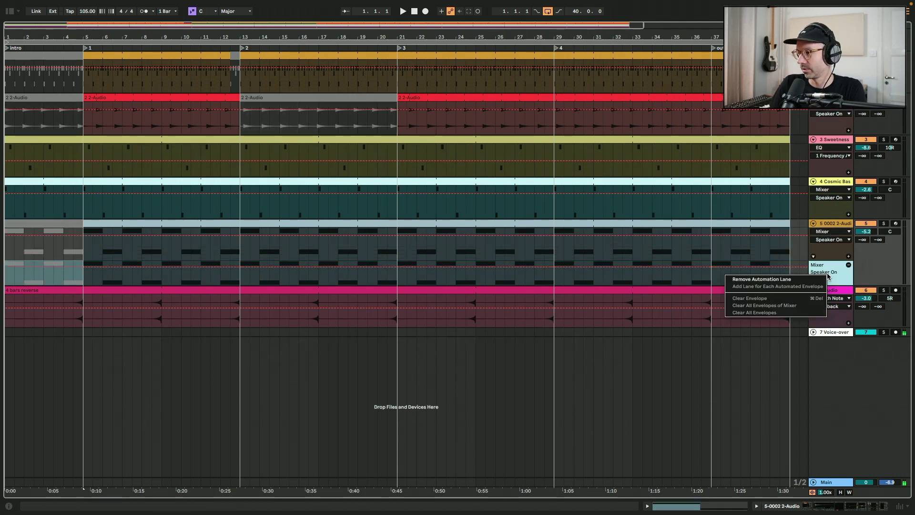
{"action": "left_click", "coordinate": [815, 281]}
{"action": "key", "text": "space"}
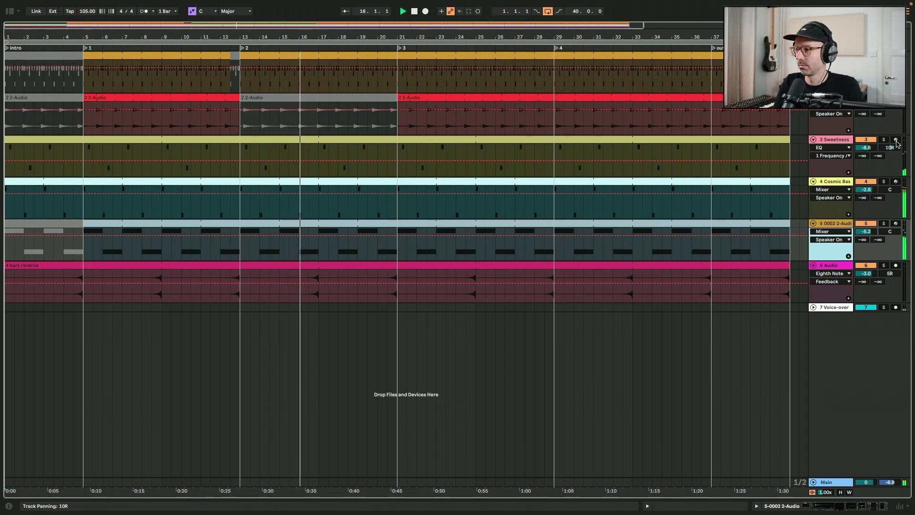
Deactivate the Sweetness clip from bar 21 to bar 29 and play the transition into that section.
{"action": "left_click", "coordinate": [395, 173]}
{"action": "key", "text": "space"}
{"action": "left_click_drag", "start_coordinate": [396, 172], "coordinate": [549, 172]}
{"action": "key", "text": "0"}
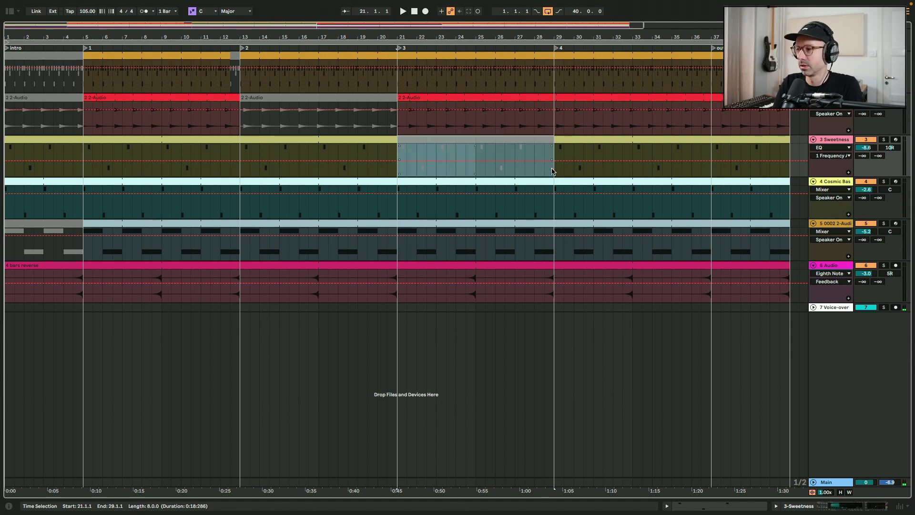
{"action": "left_click", "coordinate": [387, 157]}
{"action": "key", "text": "space"}
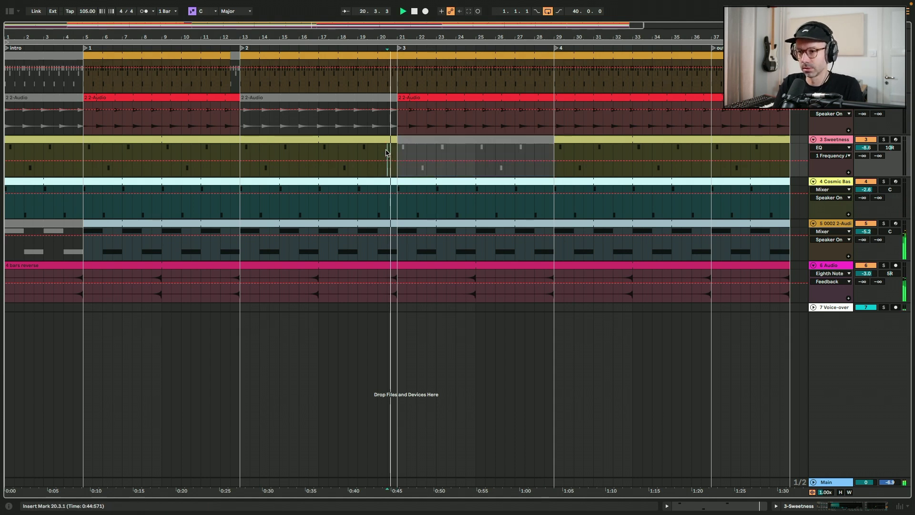
Deactivate the Cosmic Bass clip from bar 21 to bar 29 and the Drum Rack clip for the half bar before locator 4.
{"action": "left_click_drag", "start_coordinate": [400, 199], "coordinate": [555, 212]}
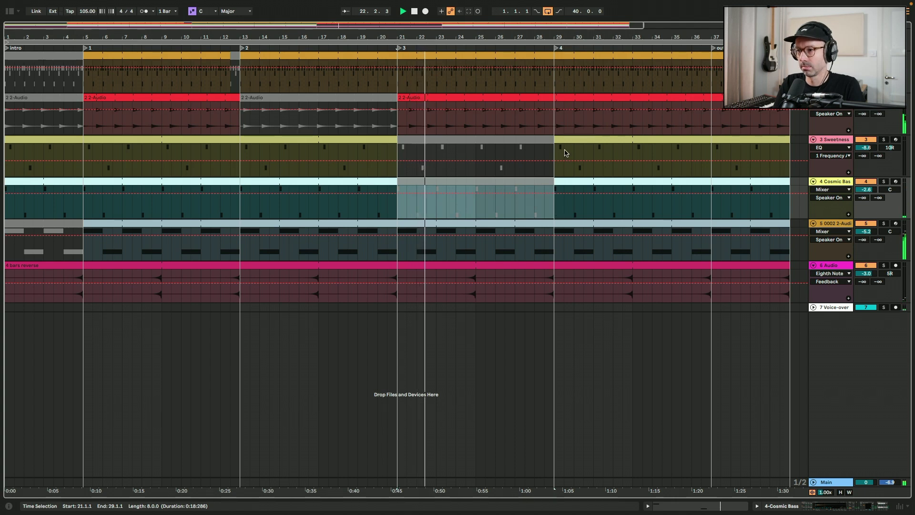
{"action": "key", "text": "0"}
{"action": "left_click_drag", "start_coordinate": [553, 79], "coordinate": [542, 85]}
{"action": "left_click", "coordinate": [534, 86]}
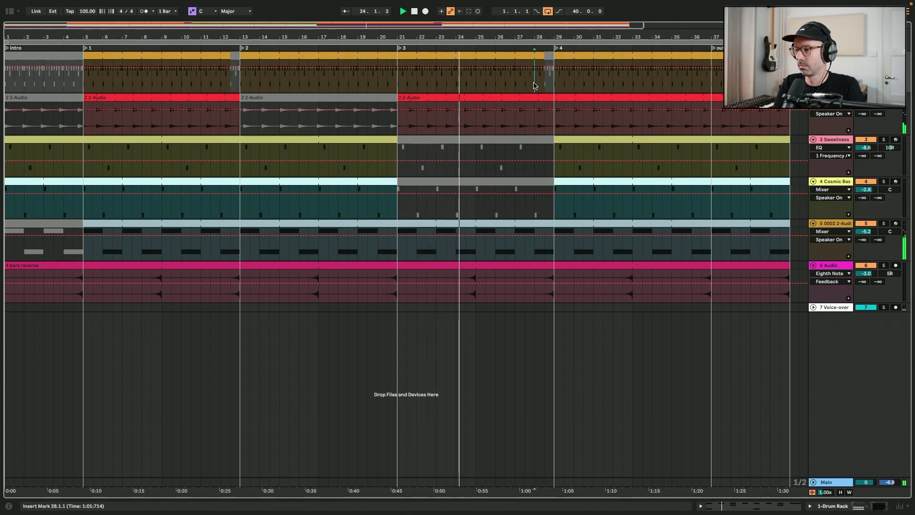
{"action": "key", "text": "space"}
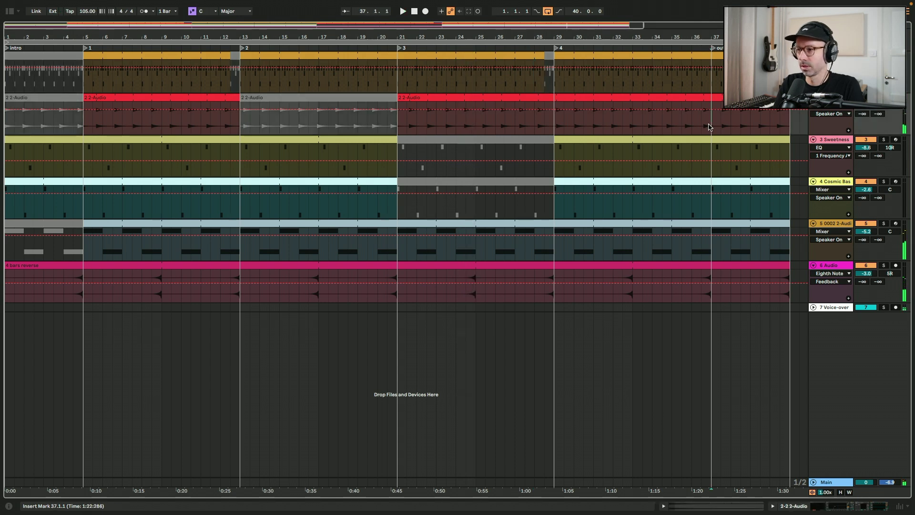
Deactivate the outro bars from bar 37 on Drum Rack, 2-Audio and 5 0002 2-Audio, and rename locator 4 to 1.
{"action": "left_click", "coordinate": [713, 128]}
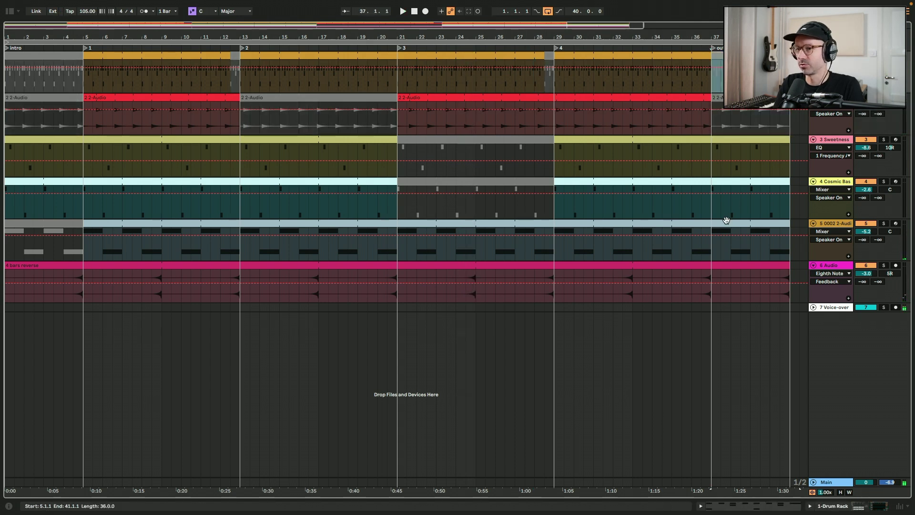
{"action": "left_click", "coordinate": [526, 148]}
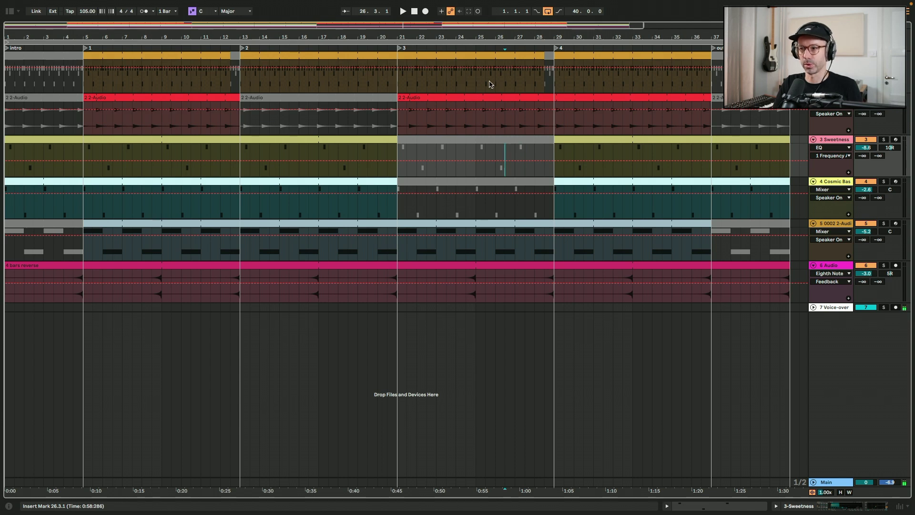
{"action": "right_click", "coordinate": [557, 49]}
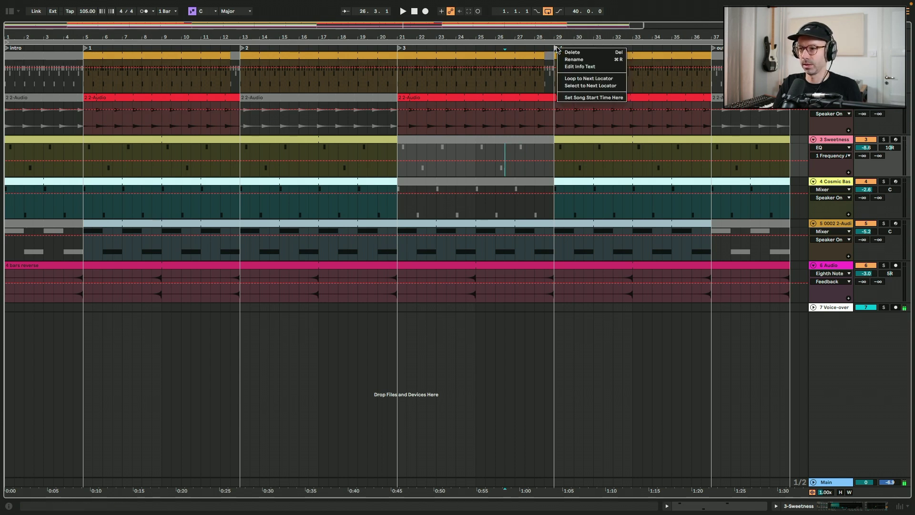
{"action": "left_click", "coordinate": [560, 61]}
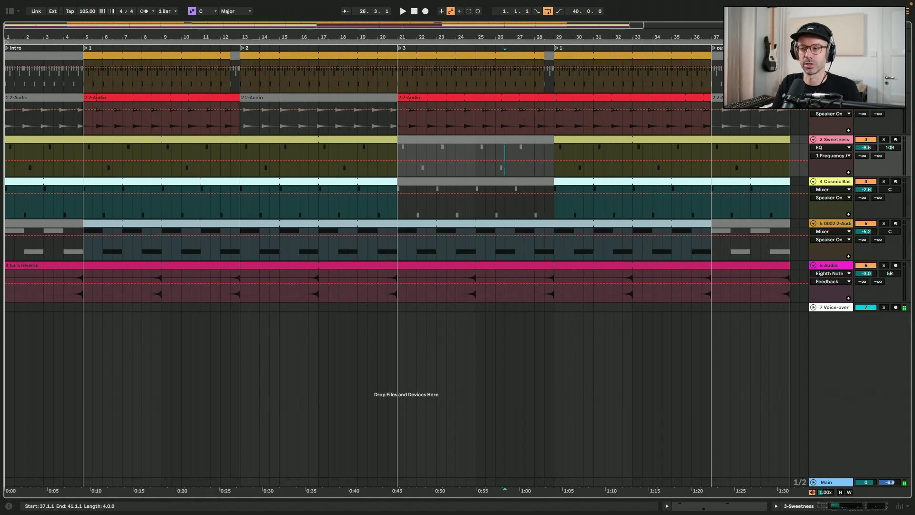
Move the end locator to bar 43 and add a locator named feedback at bar 41.
{"action": "scroll", "coordinate": [794, 269], "scroll_direction": "right", "scroll_amount": 5}
{"action": "left_click", "coordinate": [629, 274]}
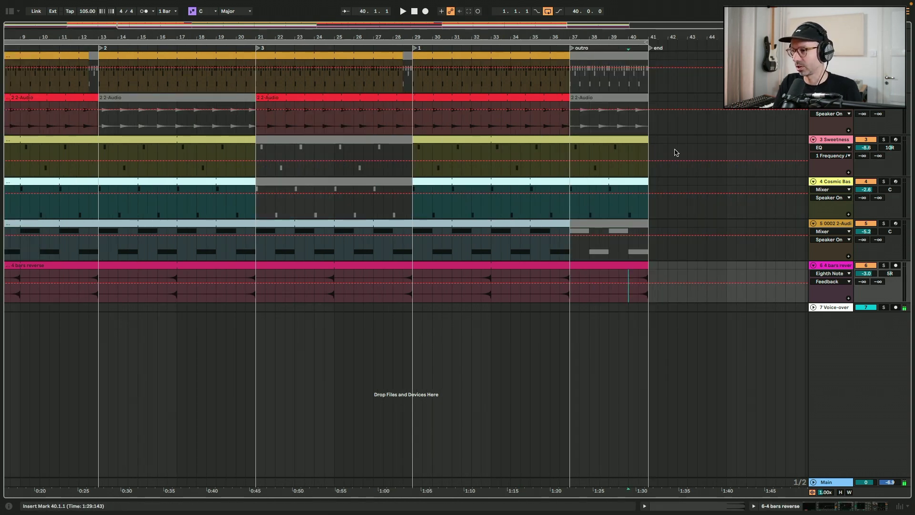
{"action": "left_click_drag", "start_coordinate": [676, 23], "coordinate": [657, 26]}
{"action": "left_click", "coordinate": [429, 72]}
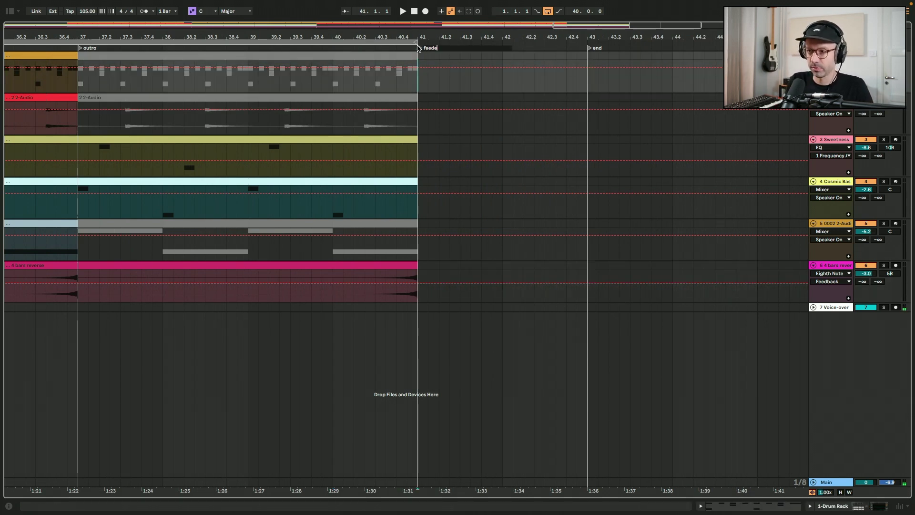
{"action": "type", "text": "k"}
Show the Eighth Note delay's Feedback automation on the 4 bars reverse track and ramp it up to 95% between 40.2 and 40.3.
{"action": "left_click", "coordinate": [343, 281]}
{"action": "left_click", "coordinate": [856, 507]}
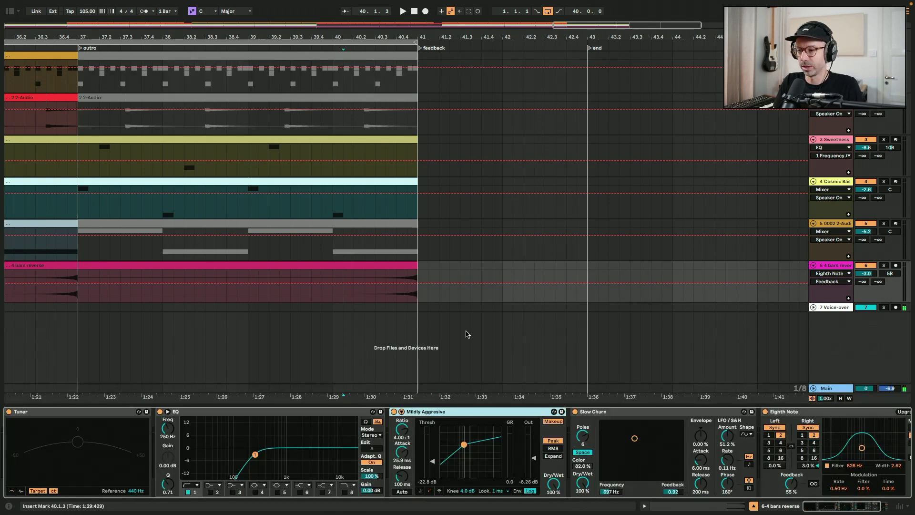
{"action": "scroll", "coordinate": [801, 491], "scroll_direction": "right", "scroll_amount": 3}
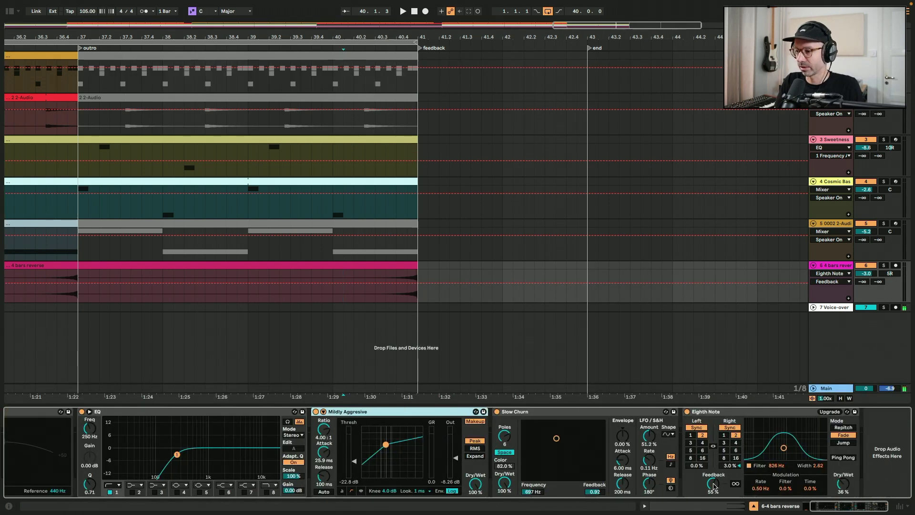
{"action": "right_click", "coordinate": [713, 486]}
{"action": "left_click", "coordinate": [757, 423]}
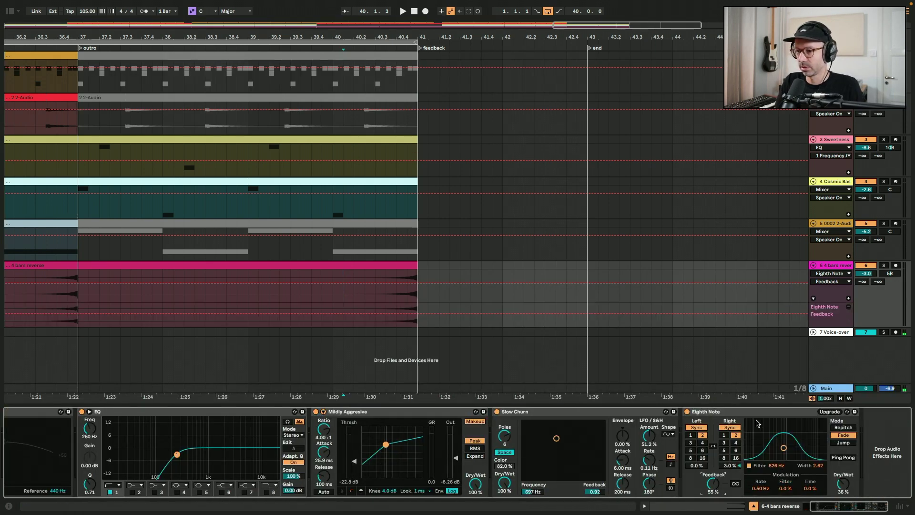
{"action": "right_click", "coordinate": [716, 487]}
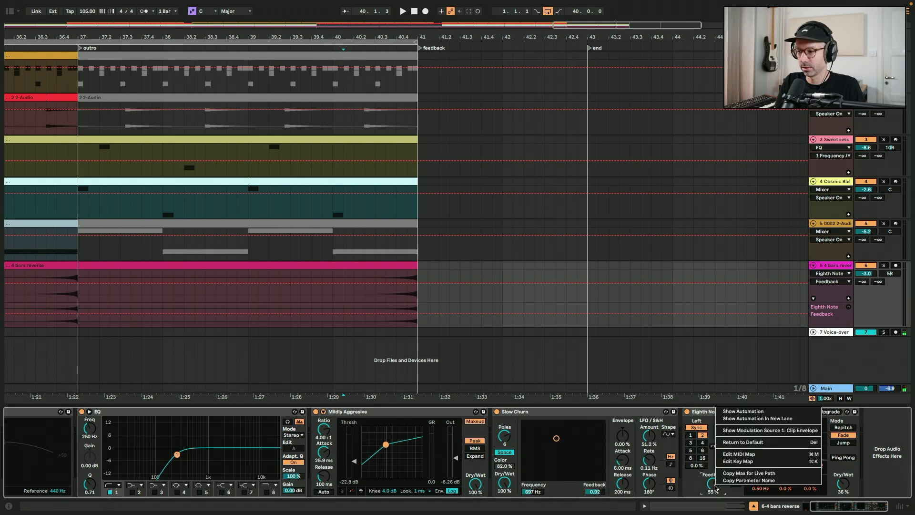
{"action": "left_click", "coordinate": [753, 414]}
{"action": "left_click_drag", "start_coordinate": [377, 313], "coordinate": [375, 303]}
Play the feedback tail from bar 40 with the loop off and move the end locator to bar 45.
{"action": "left_click", "coordinate": [332, 306]}
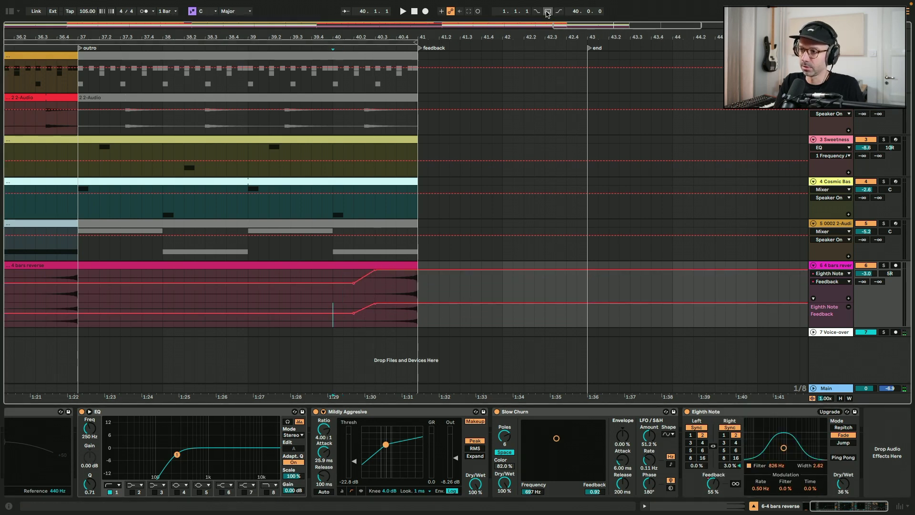
{"action": "key", "text": "space"}
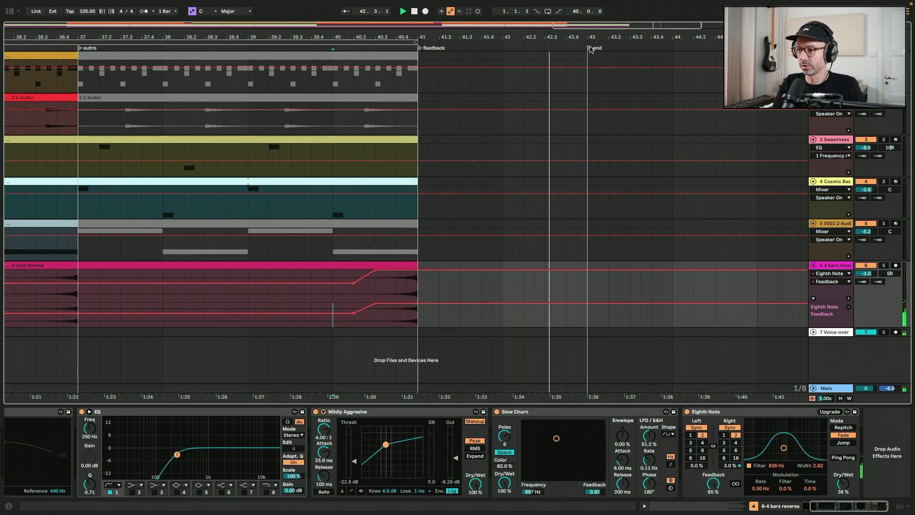
{"action": "left_click_drag", "start_coordinate": [591, 48], "coordinate": [757, 57]}
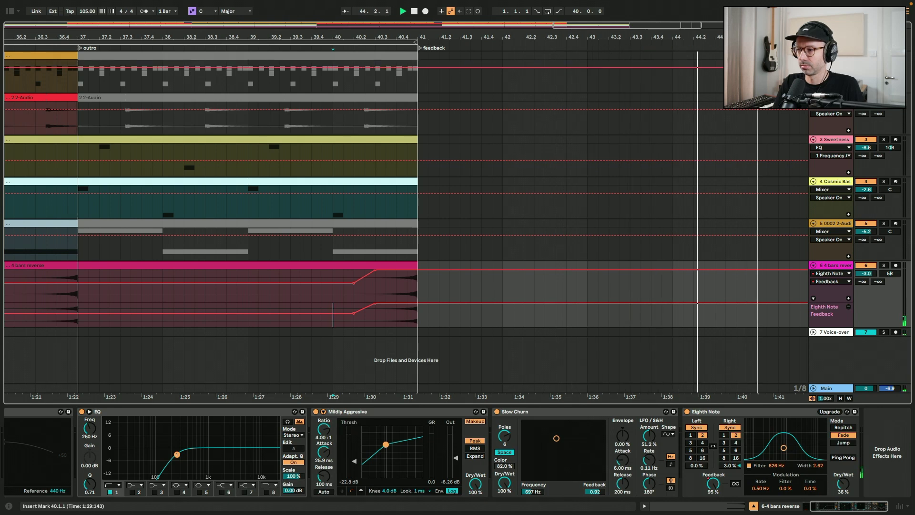